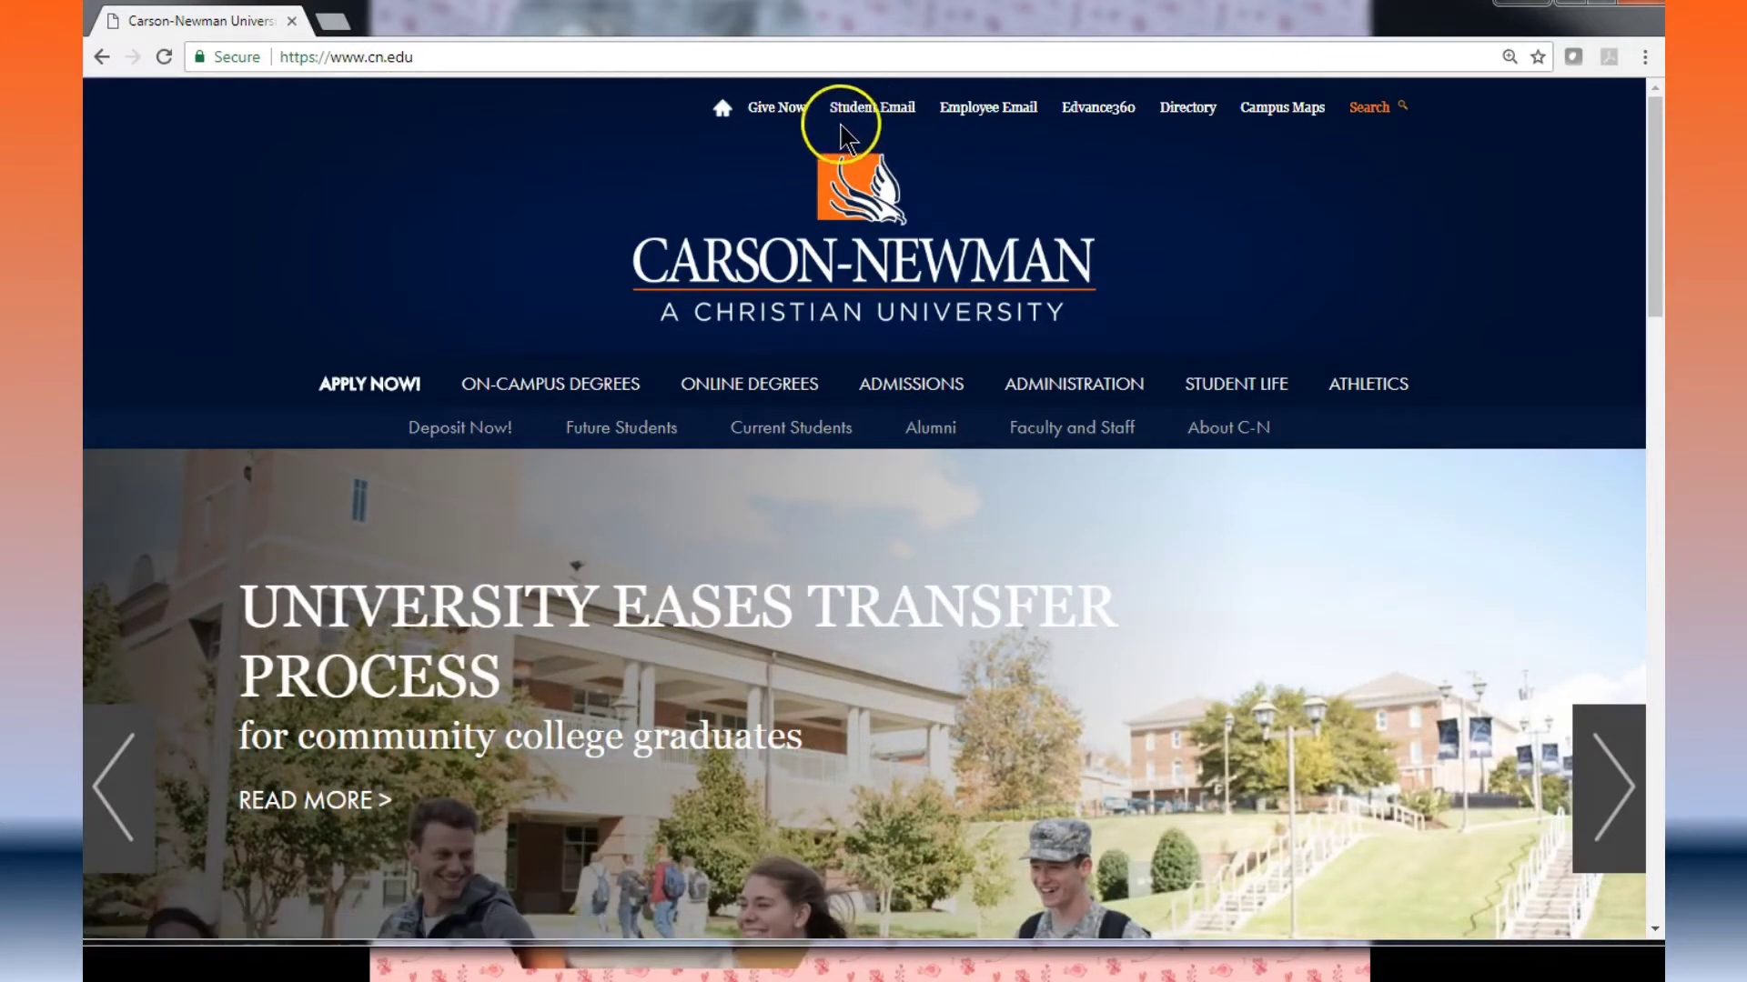
Step: Follow the Student Email link at the top of the cn.edu home page
left_click(871, 121)
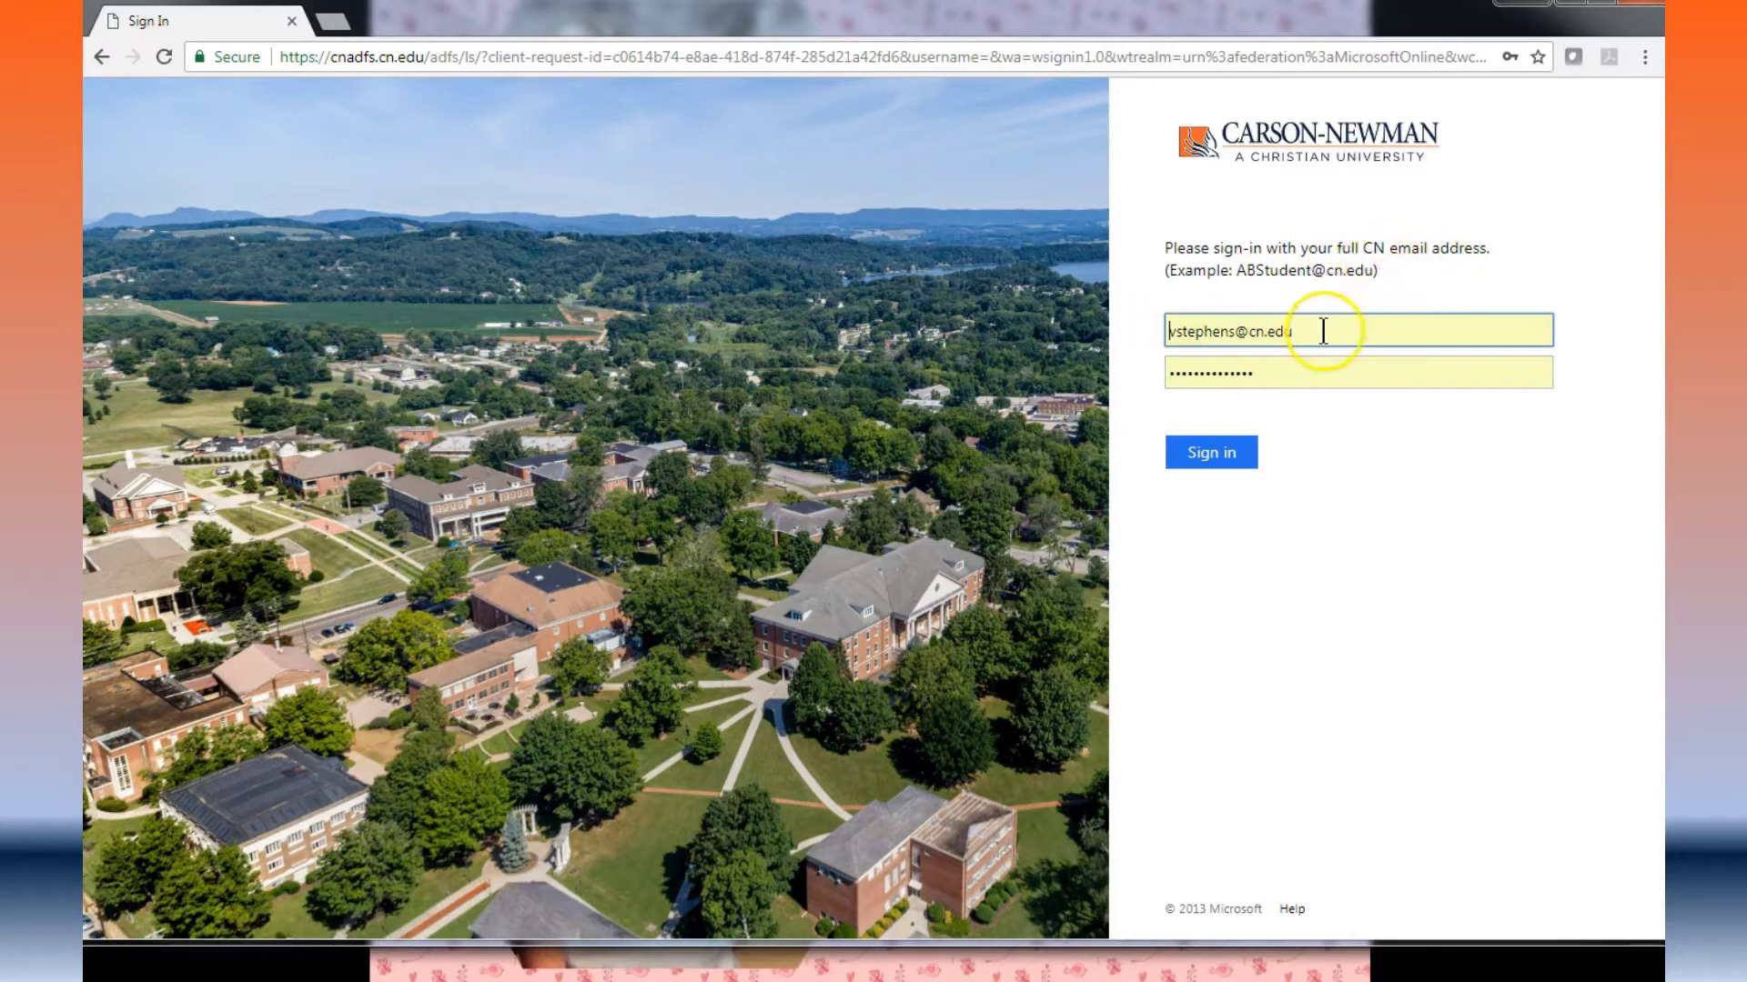
Step: Replace the autofilled credentials with your own CN email address and password, then sign in
left_click_drag(1318, 329, 1139, 329)
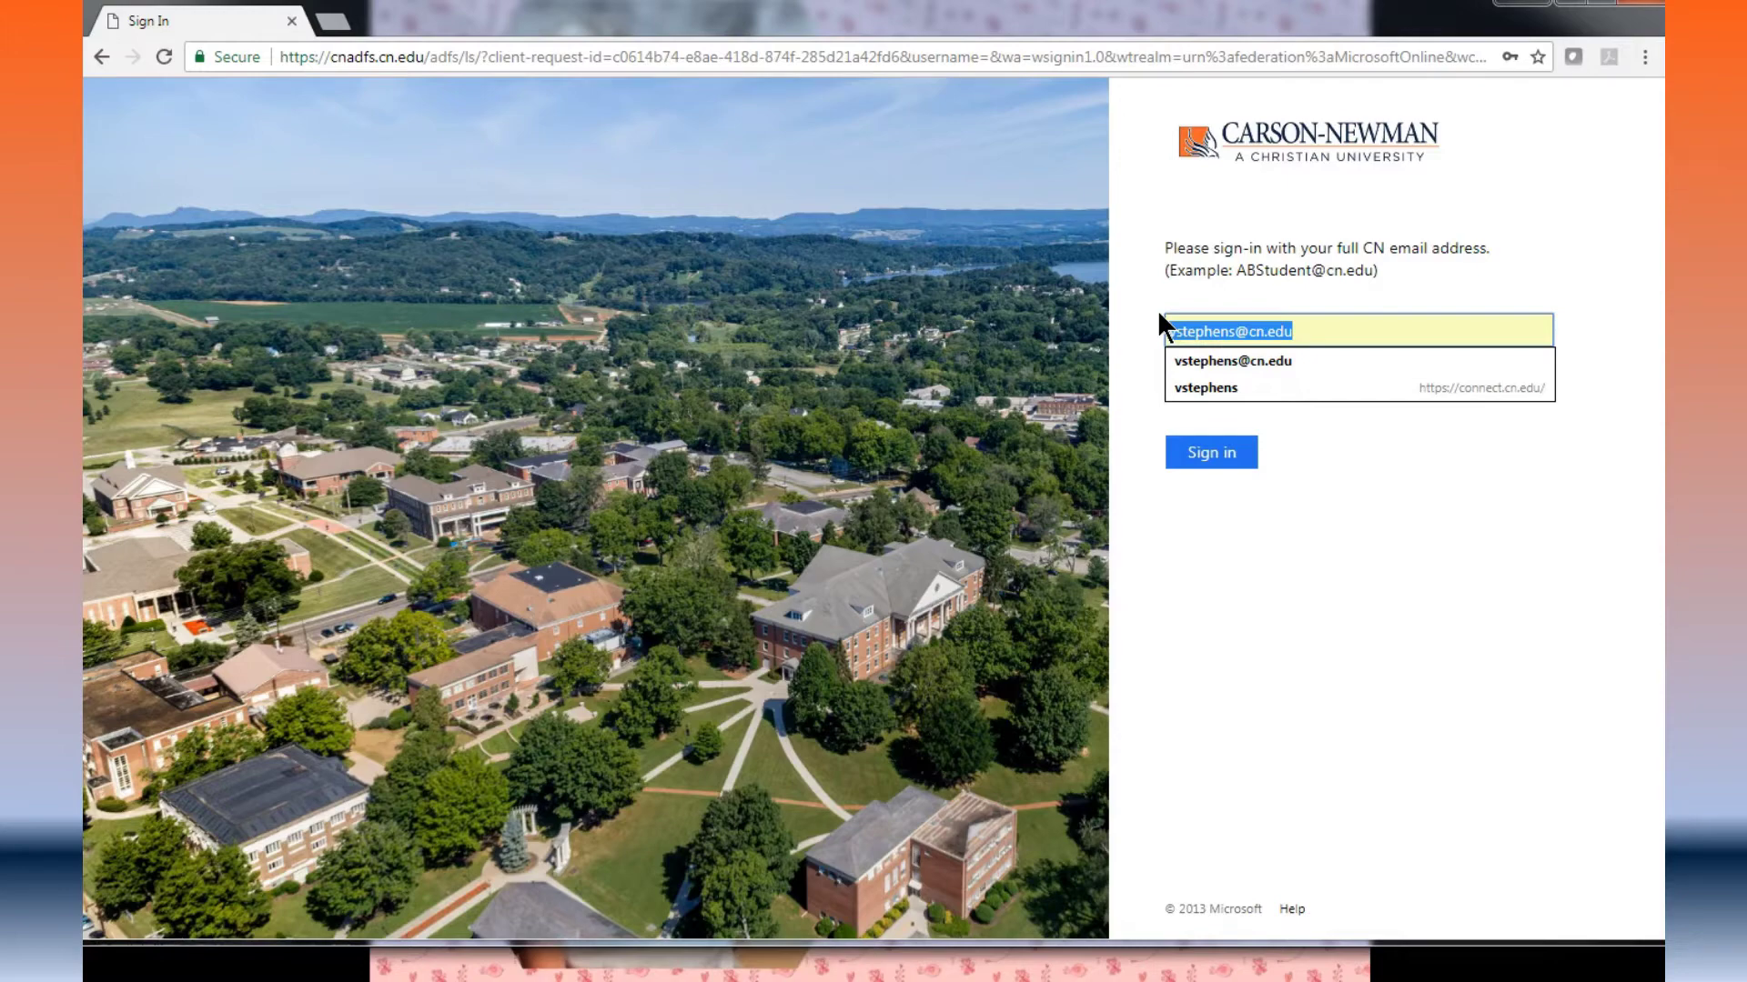
key("BackSpace")
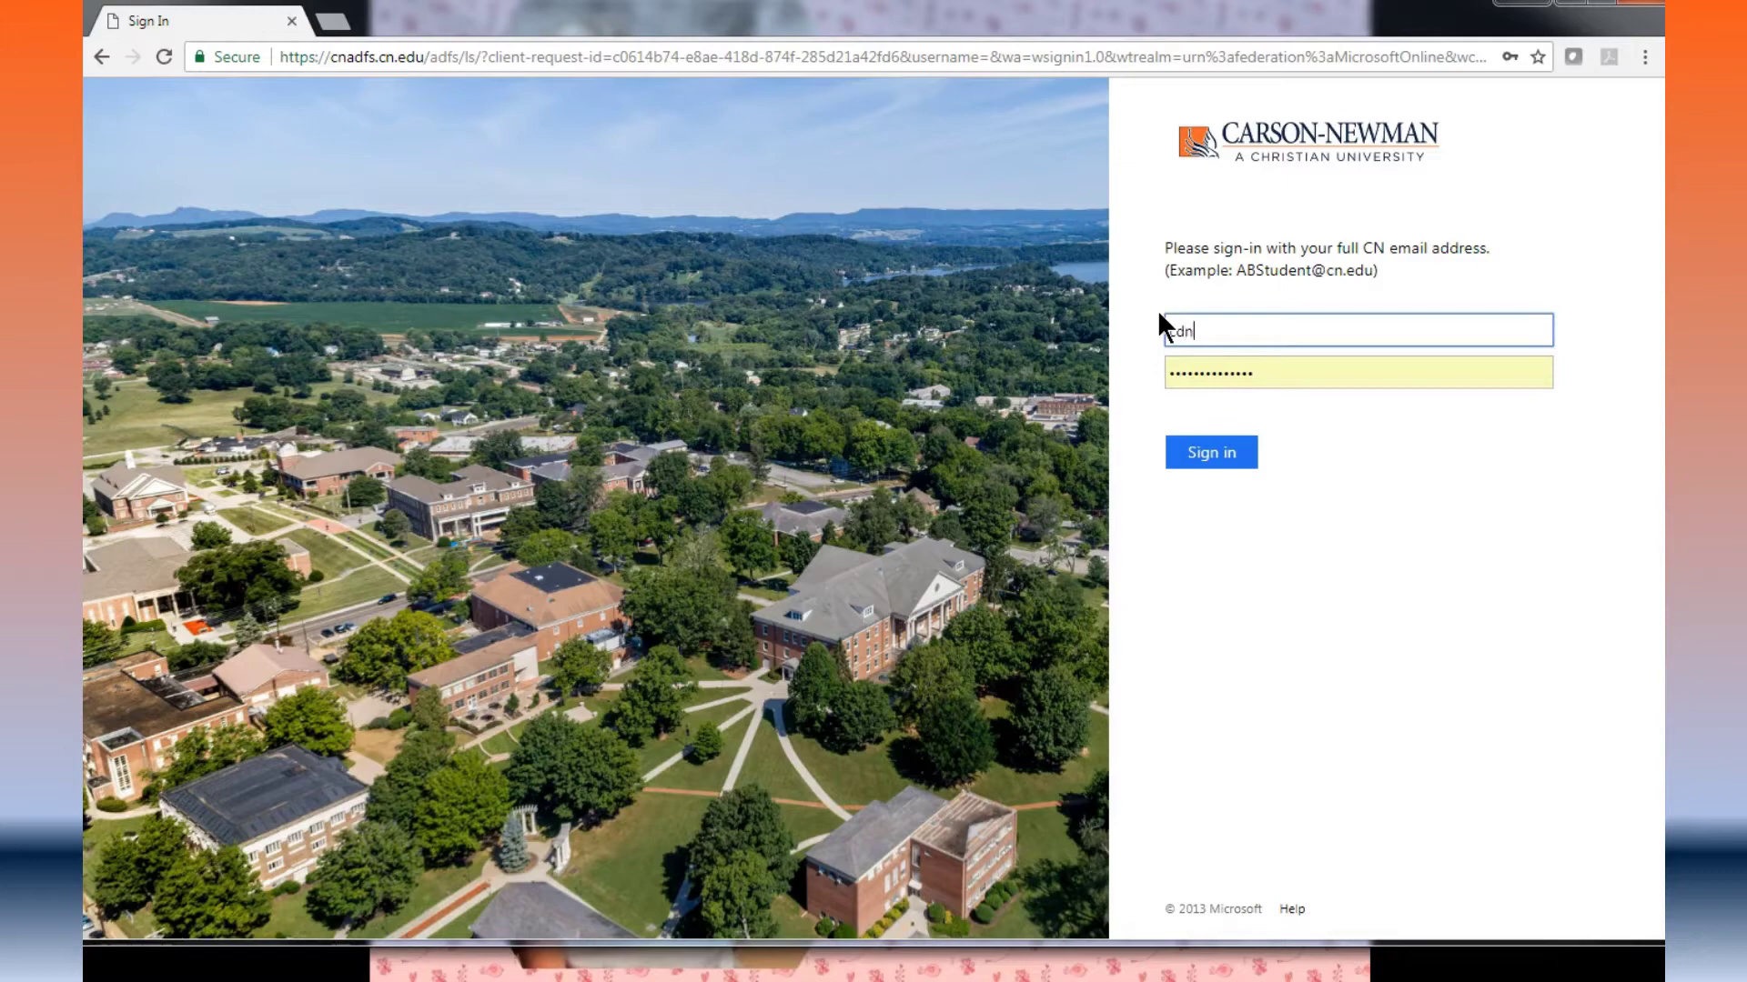
key("Tab")
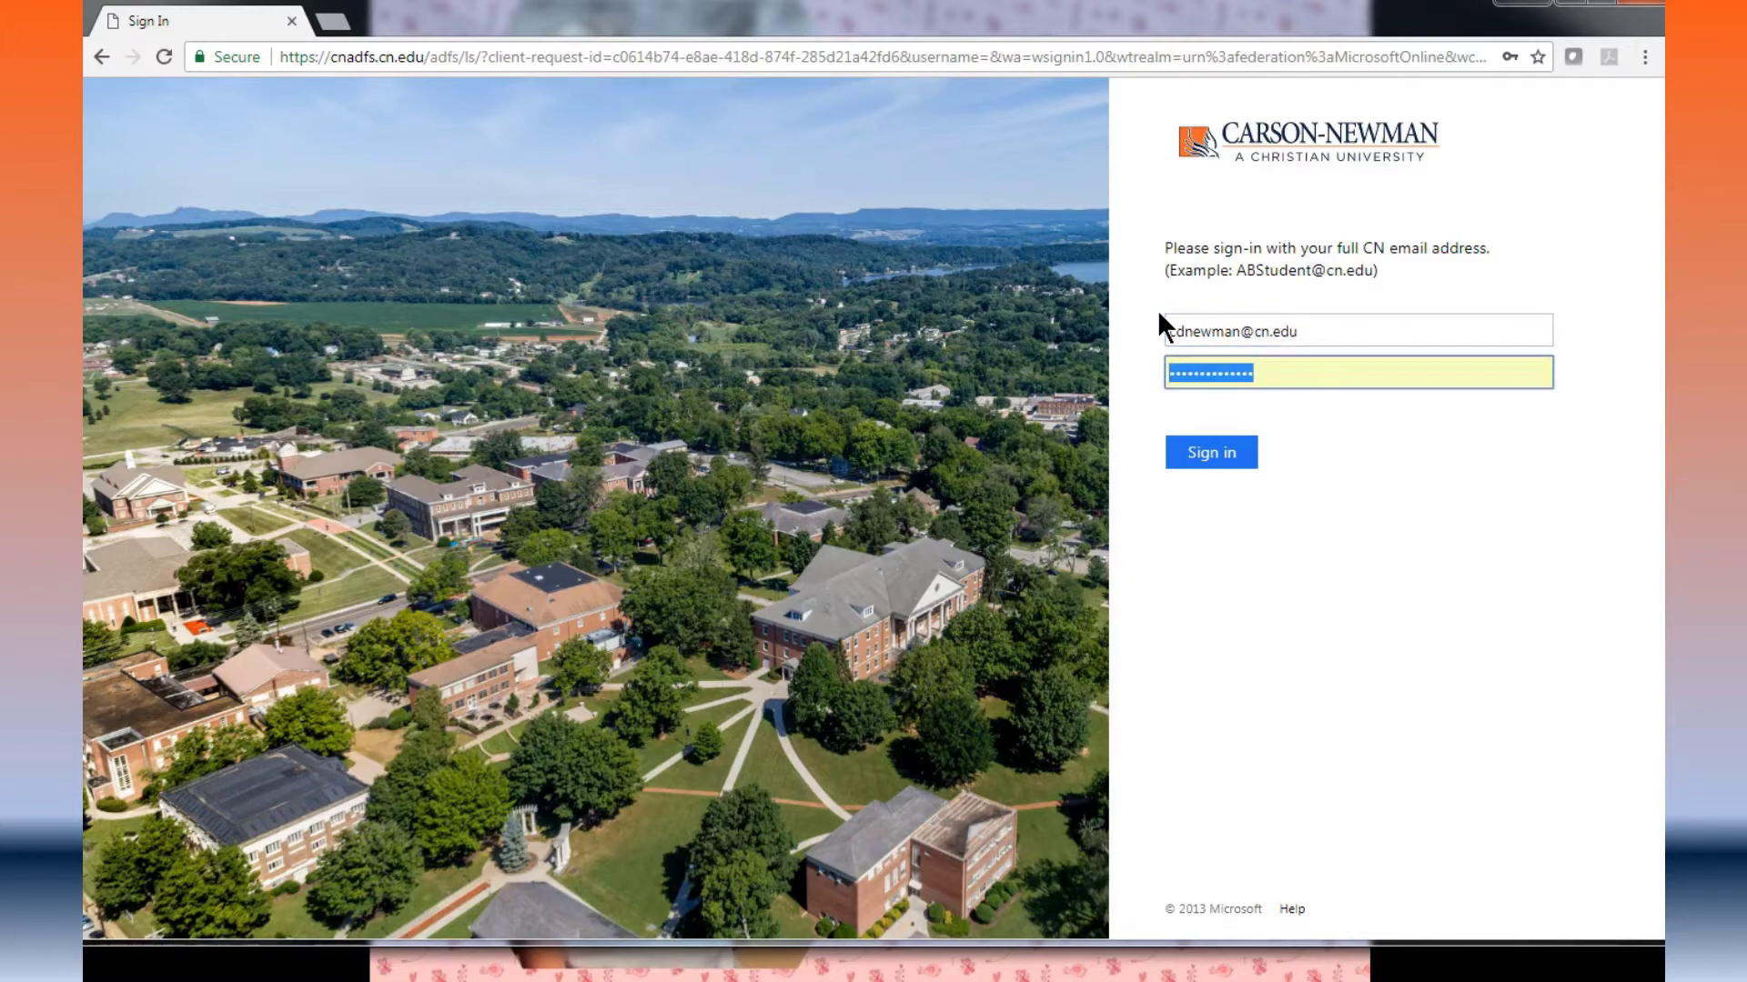
key("BackSpace")
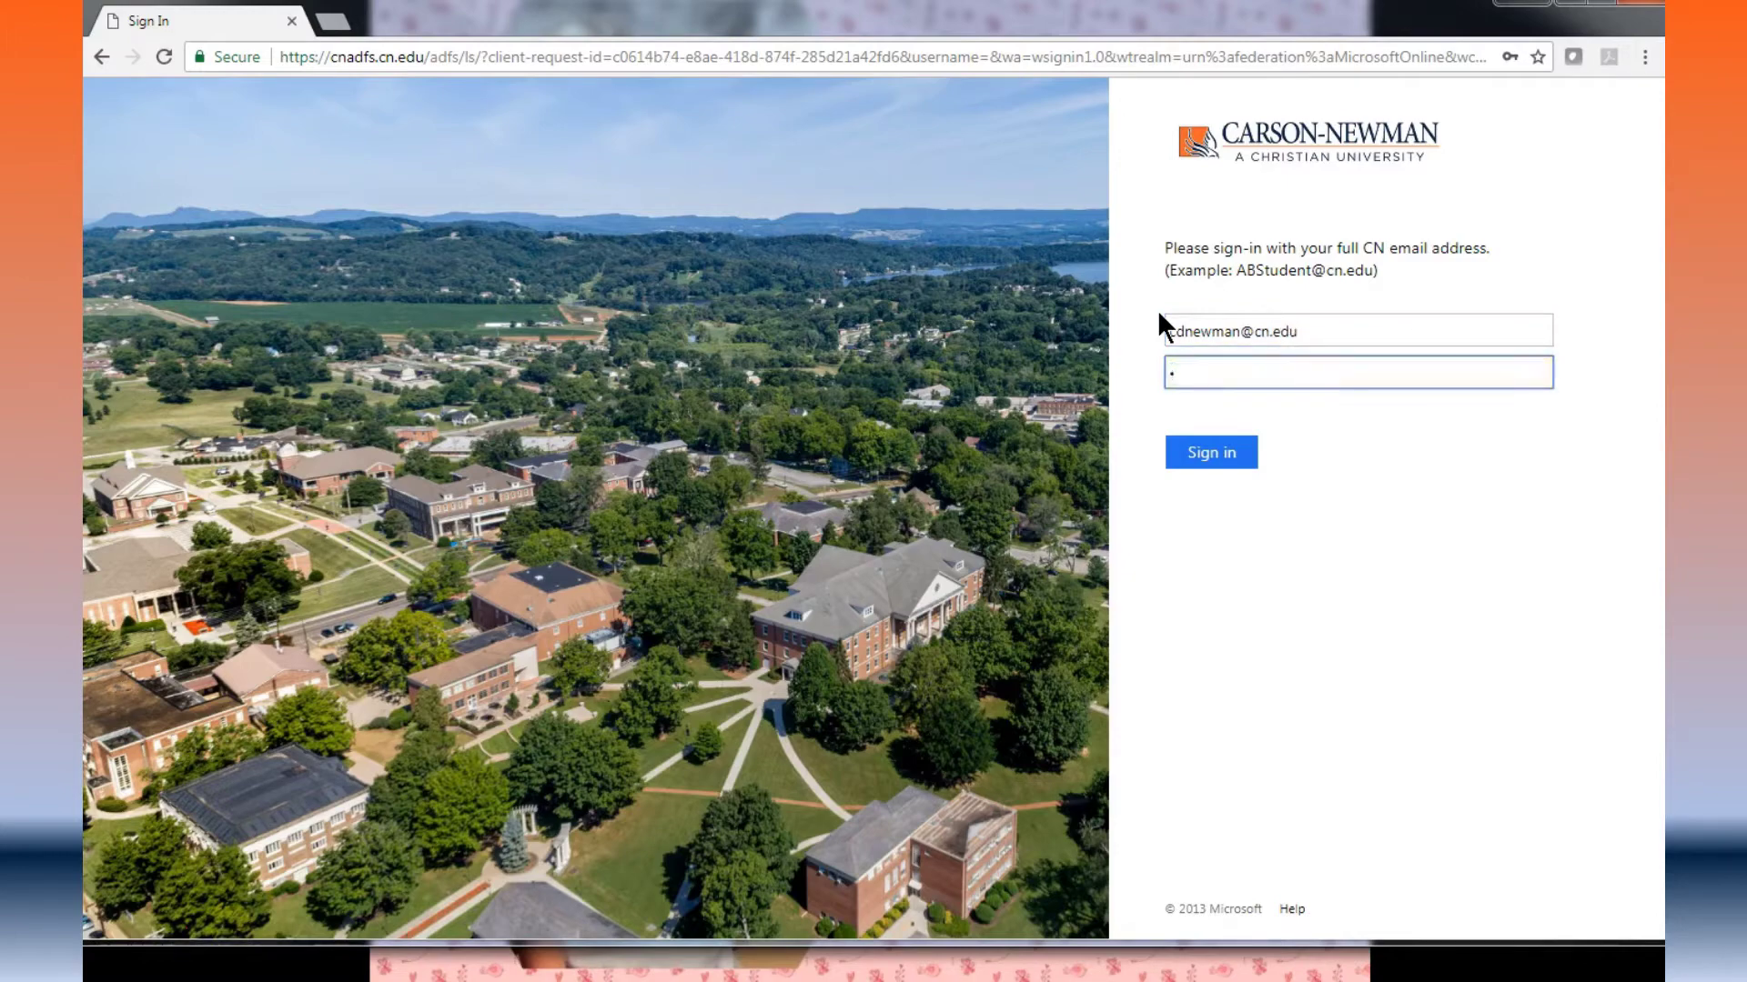
type("********")
left_click(1219, 462)
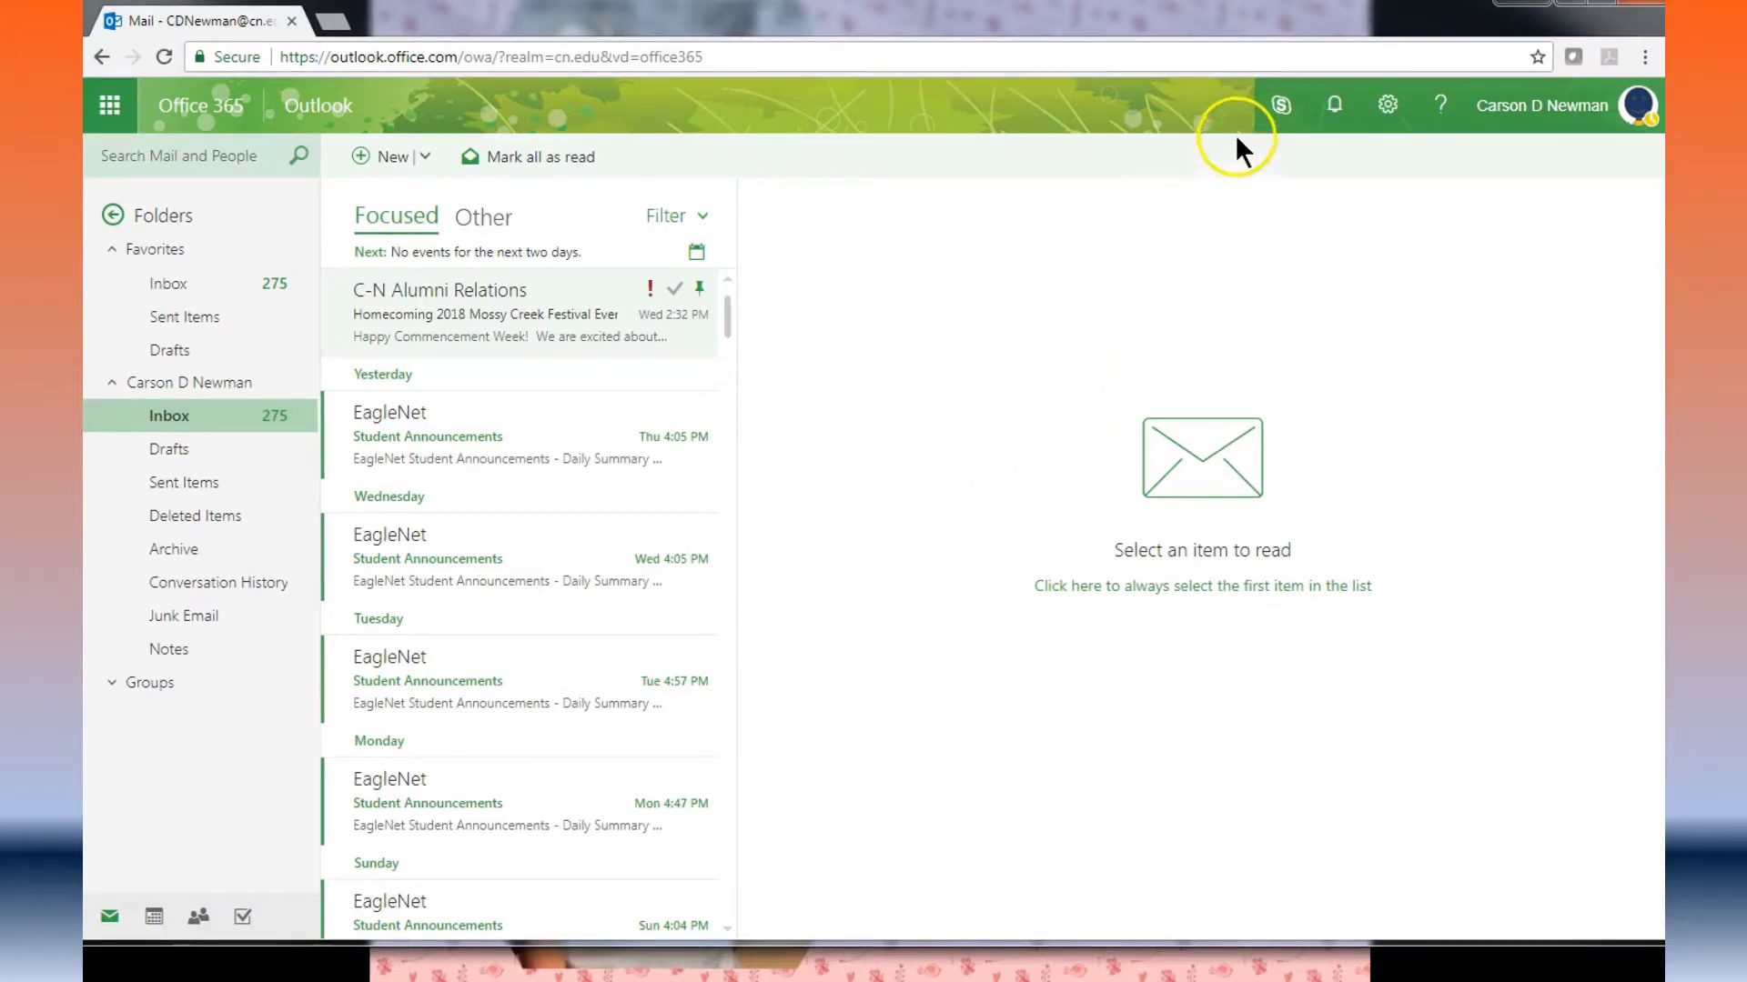
Step: Point out the Skype, notifications and help icons, then open the My accounts panel
left_click(1299, 133)
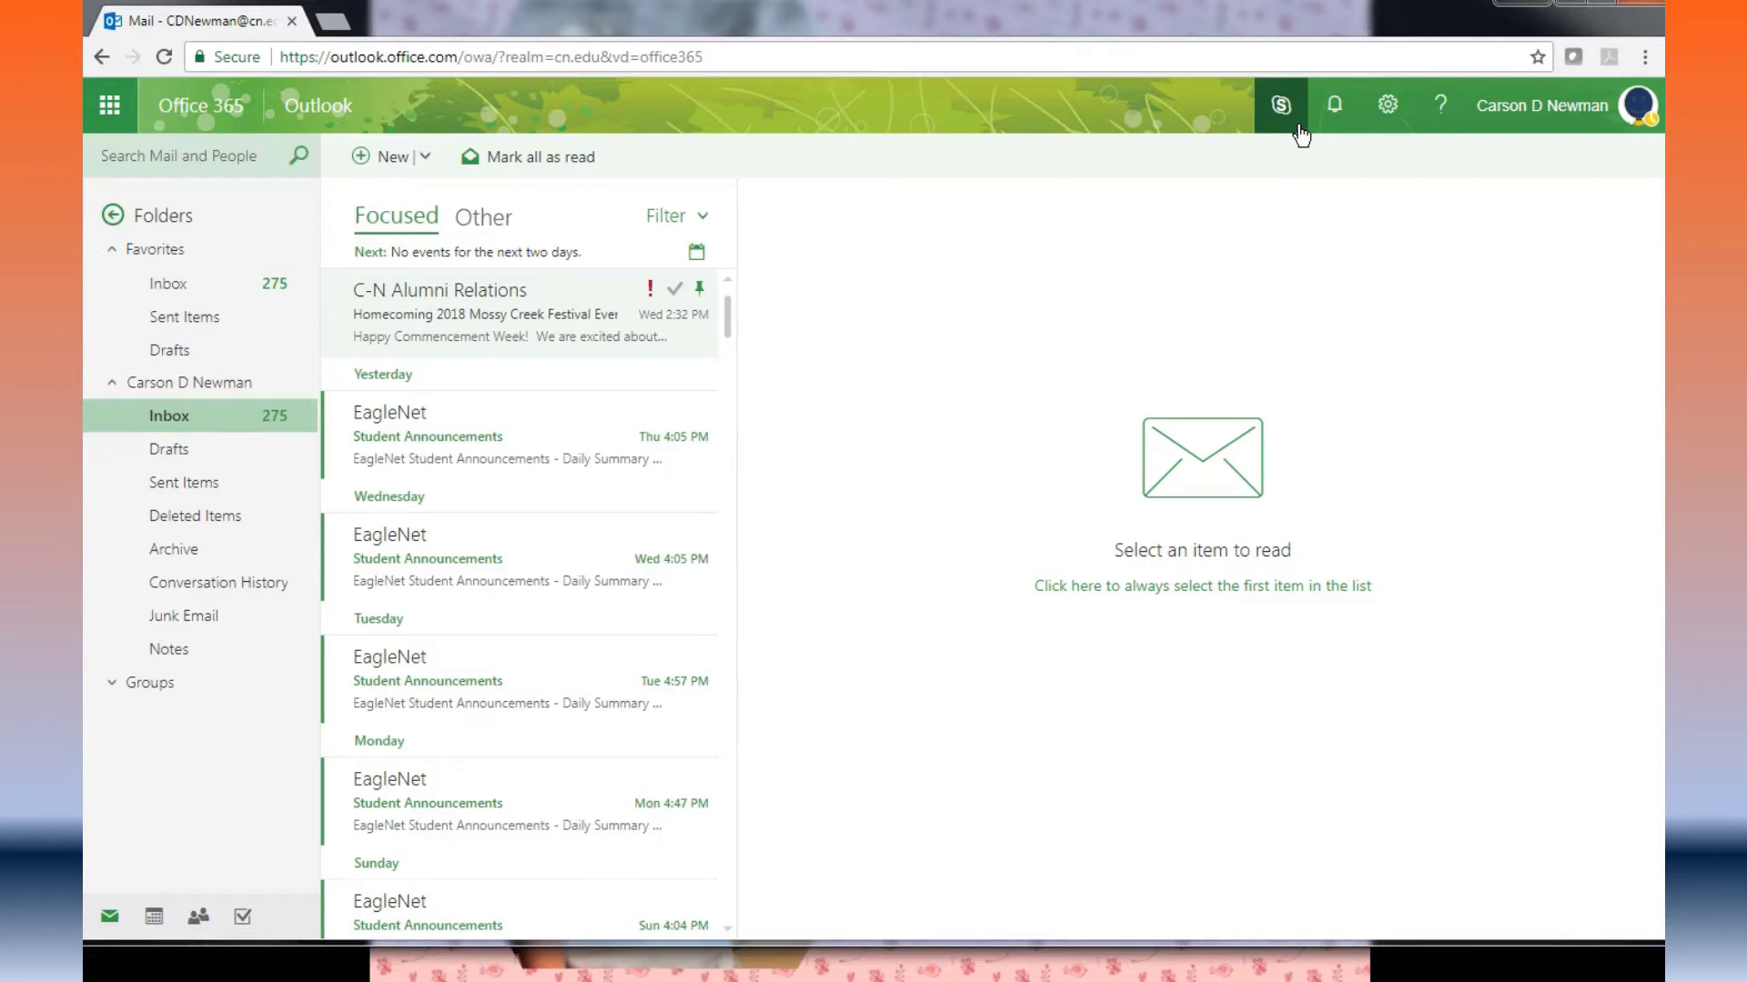
left_click(1336, 127)
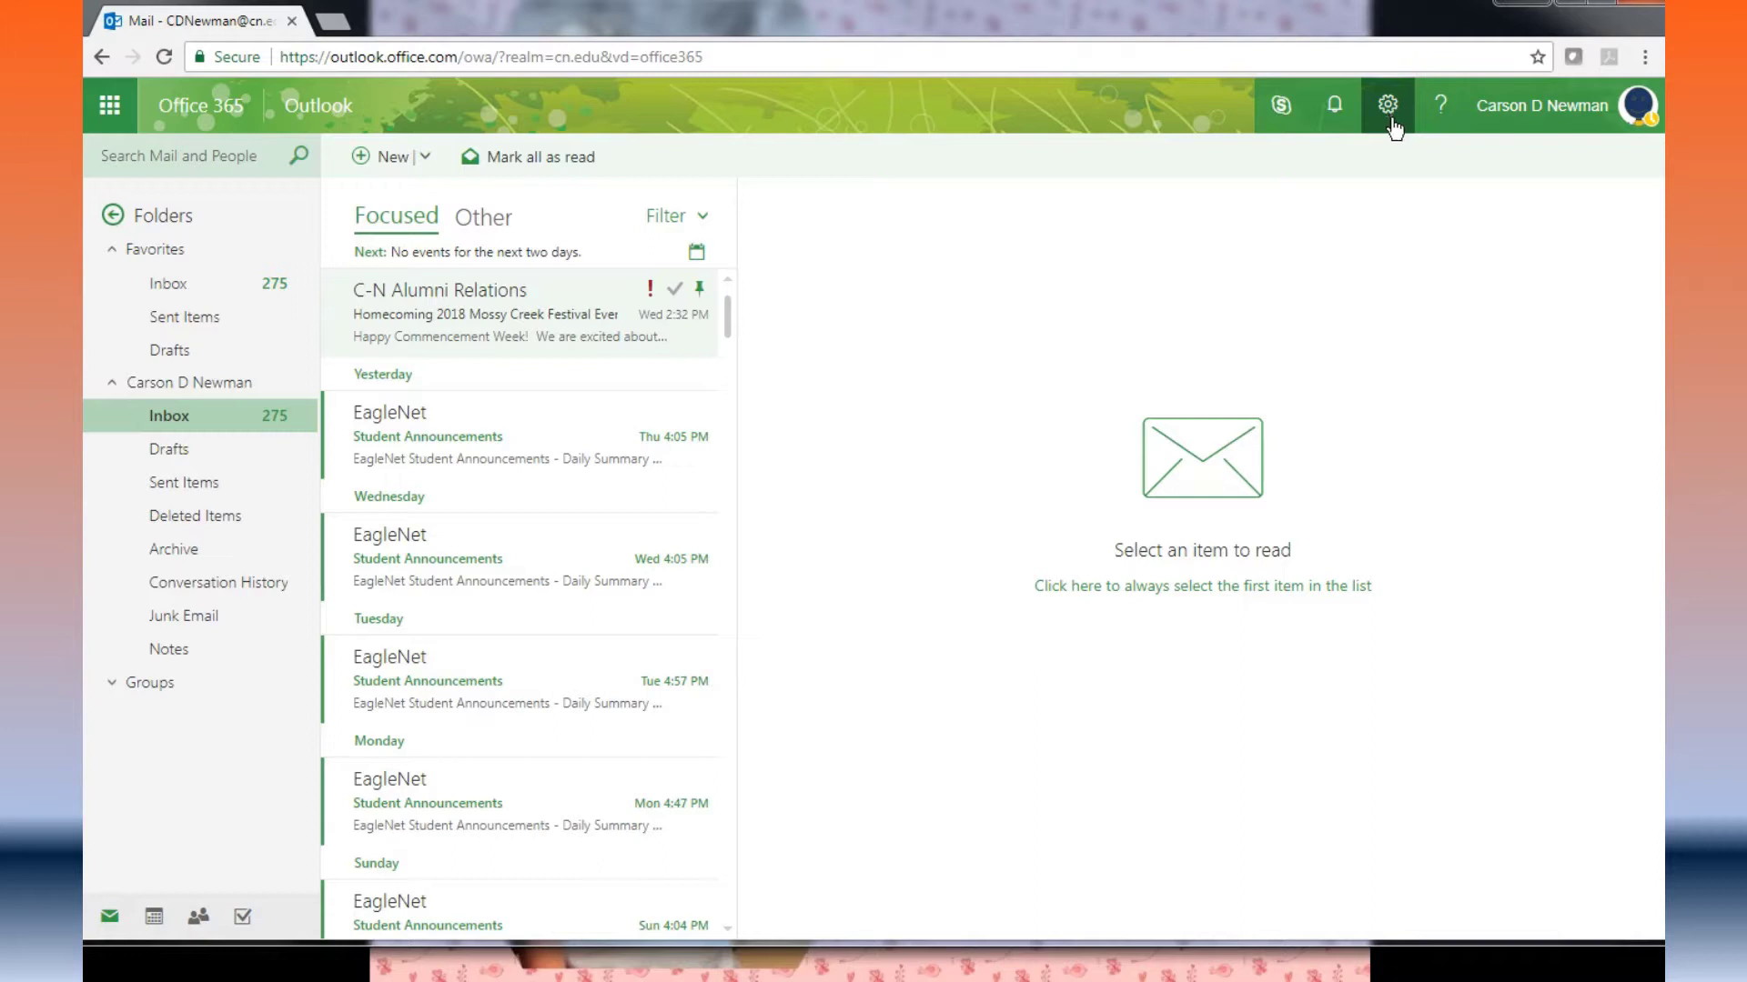
left_click(1442, 120)
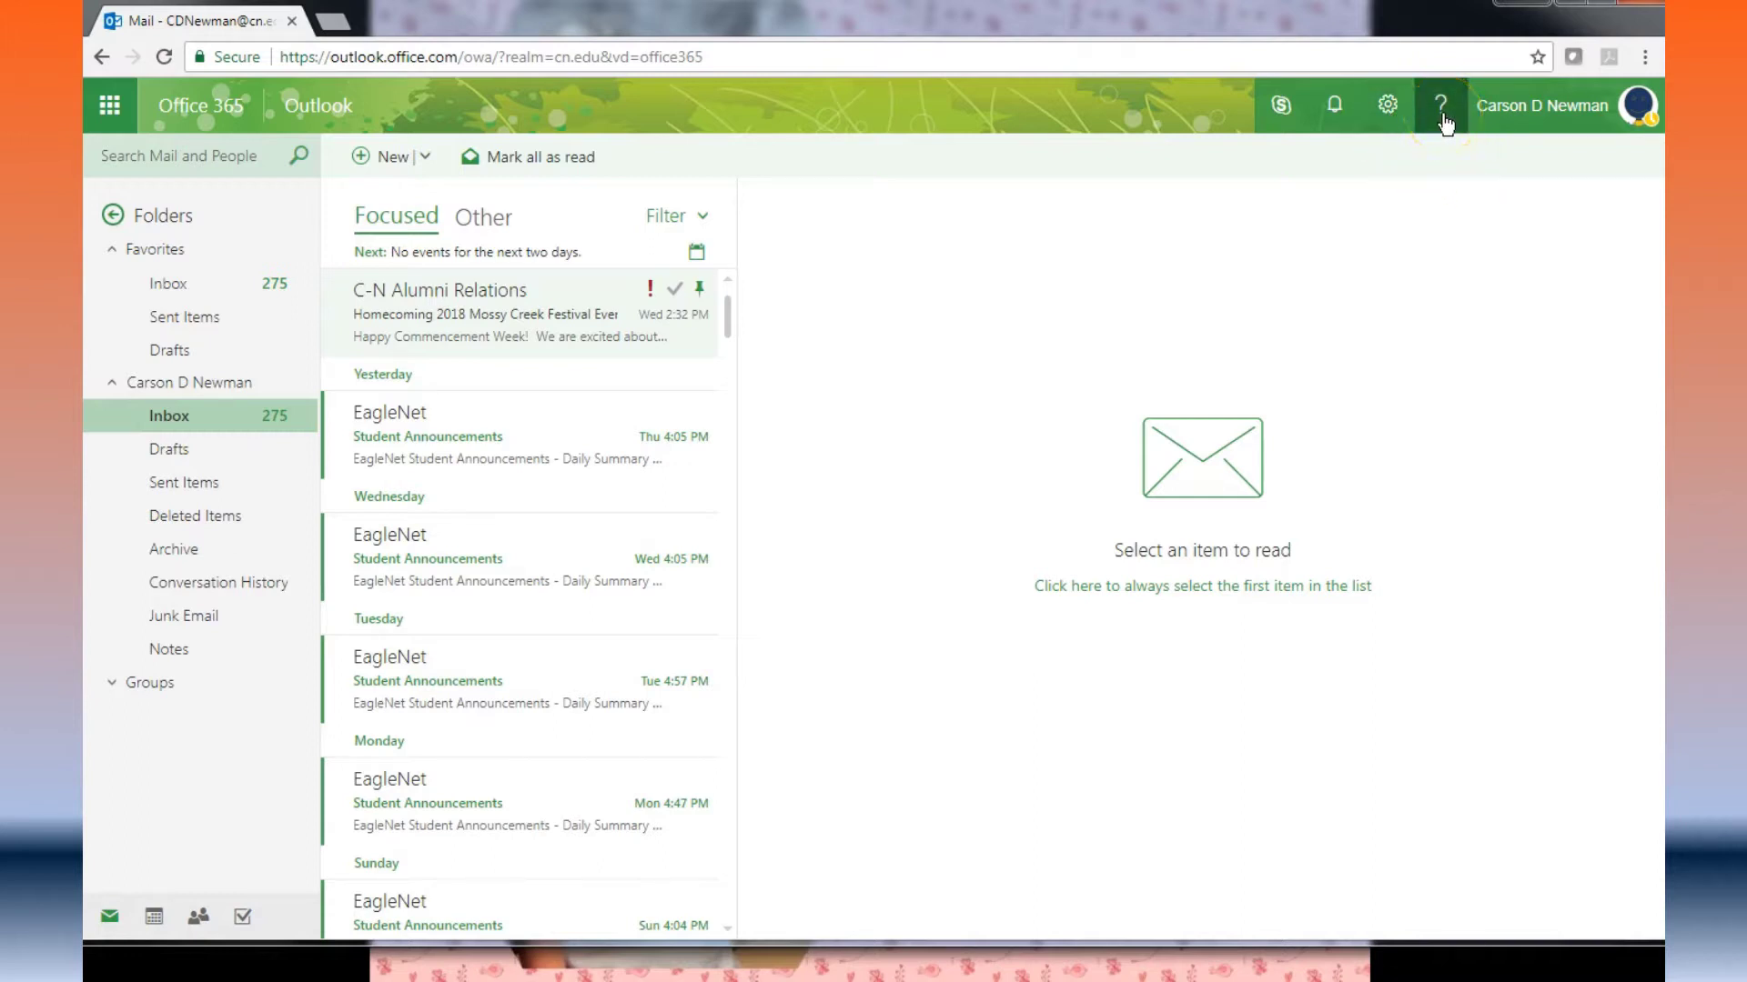
left_click(1489, 123)
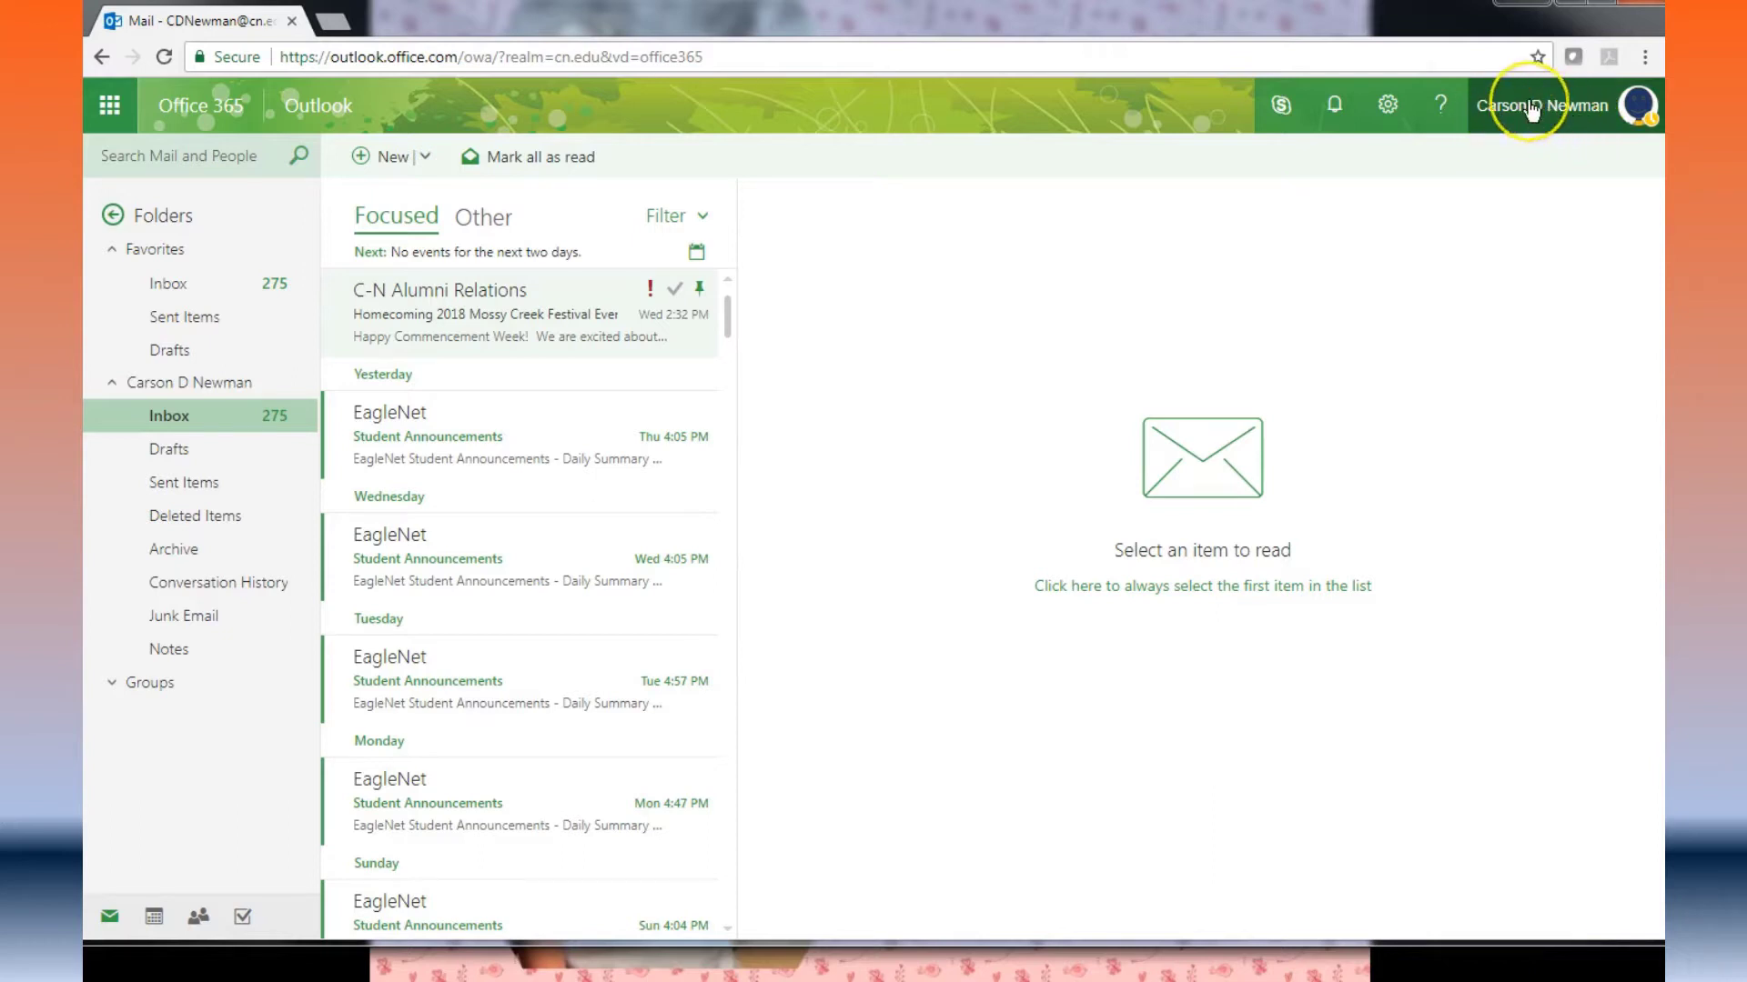
left_click(1521, 109)
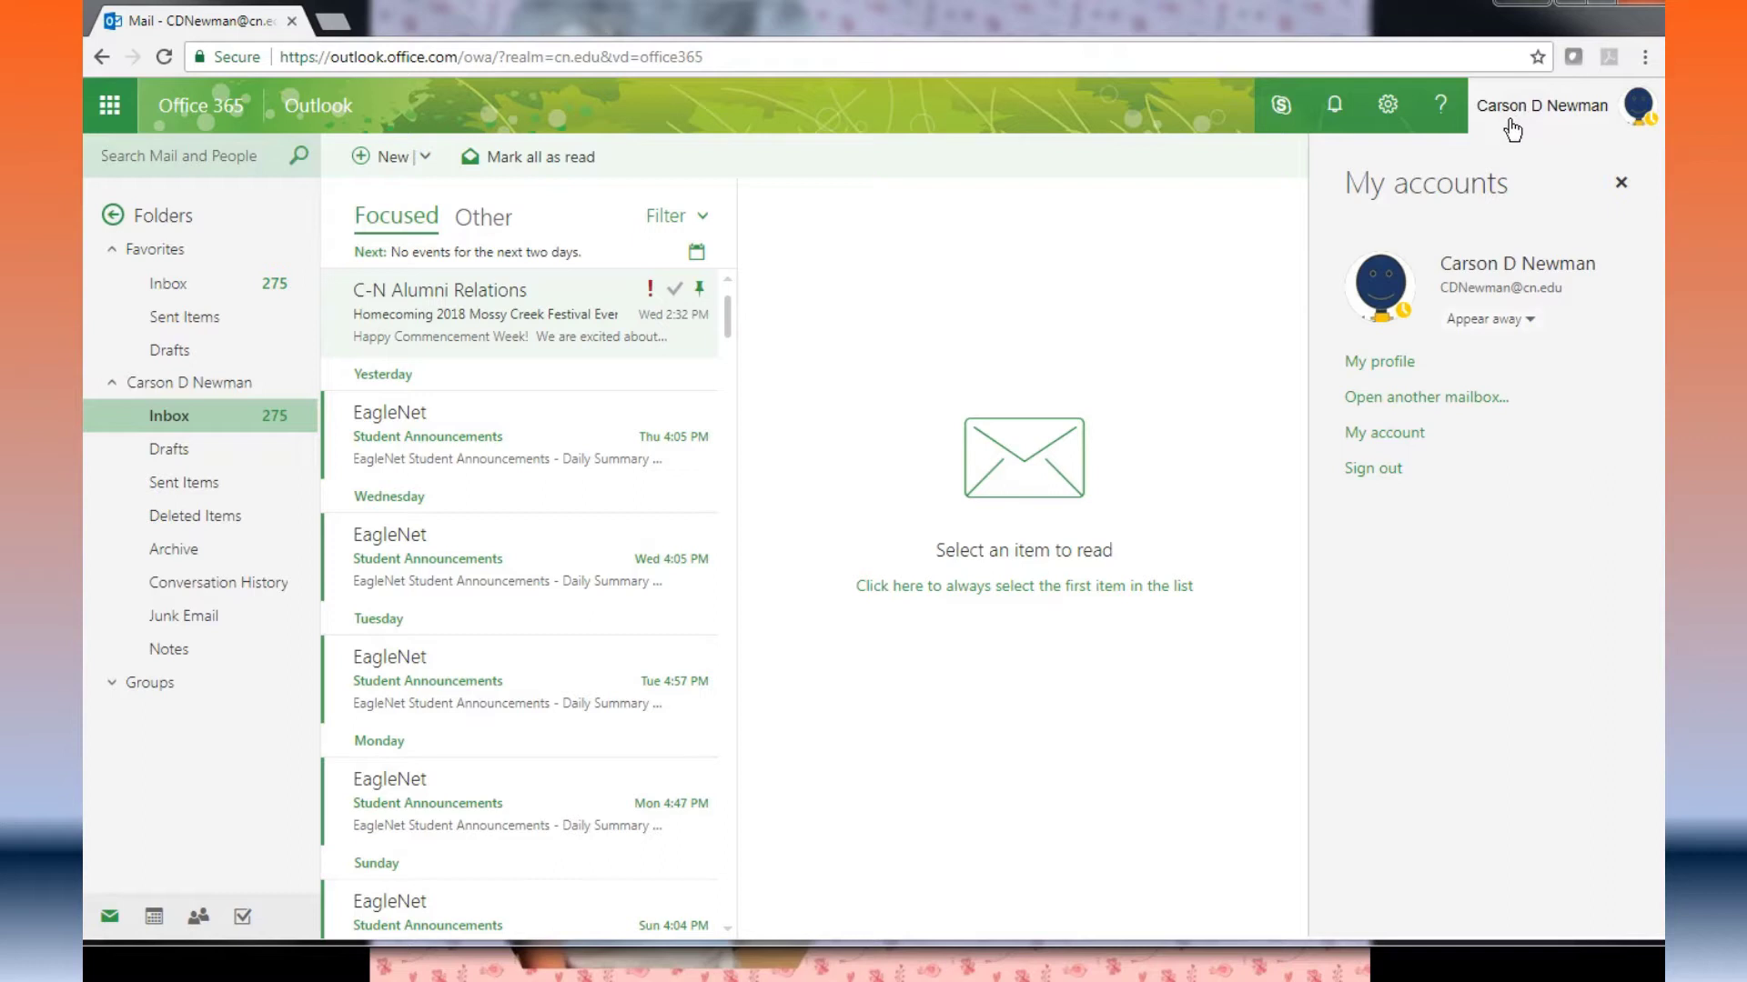
Step: Choose My profile in the account panel to view your Delve profile page
left_click(1508, 142)
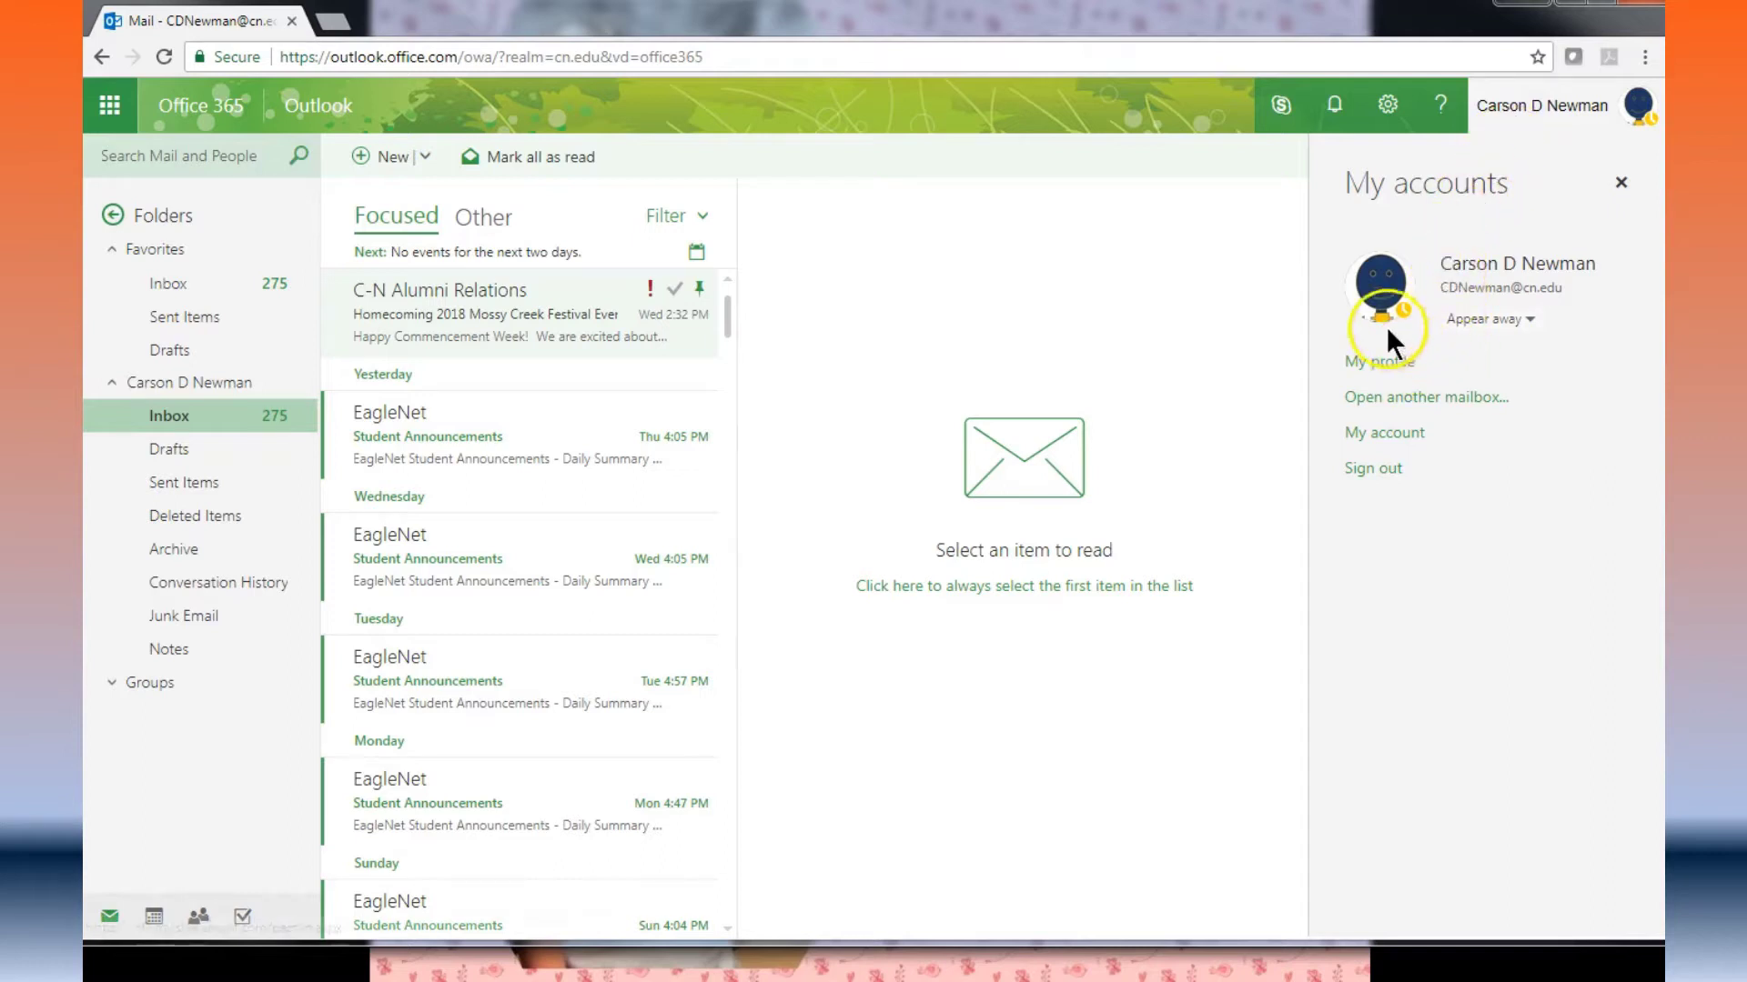
left_click(1402, 373)
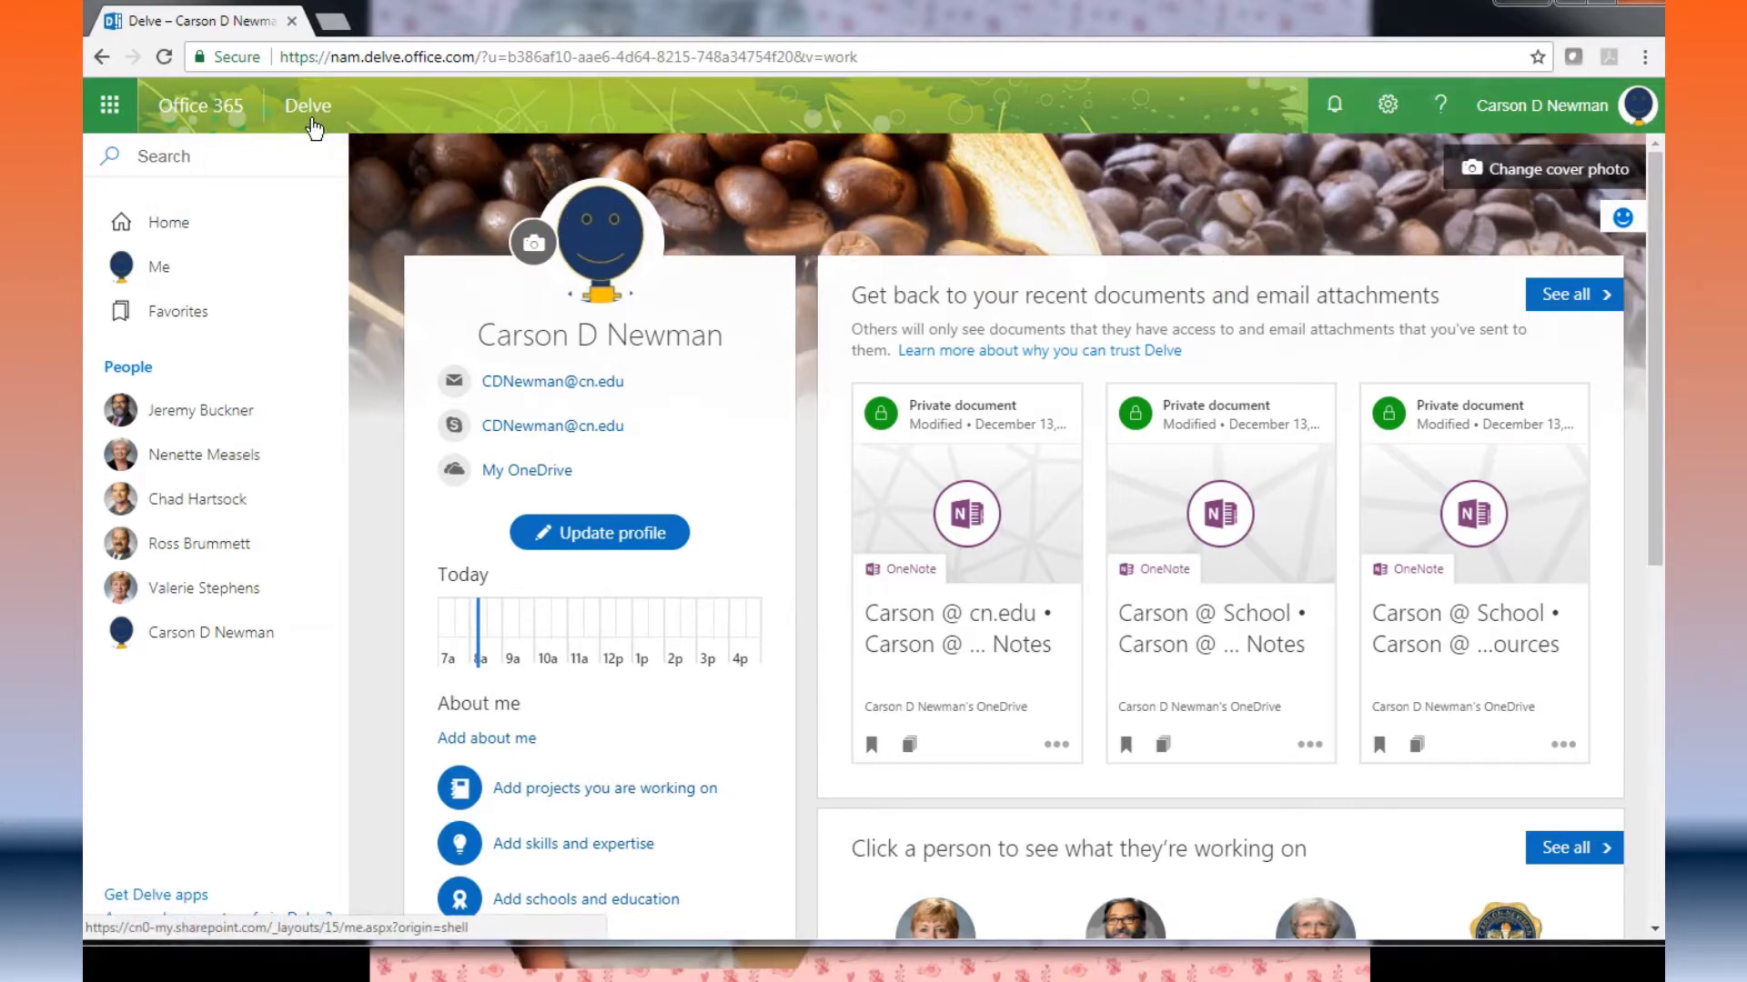
left_click(410, 153)
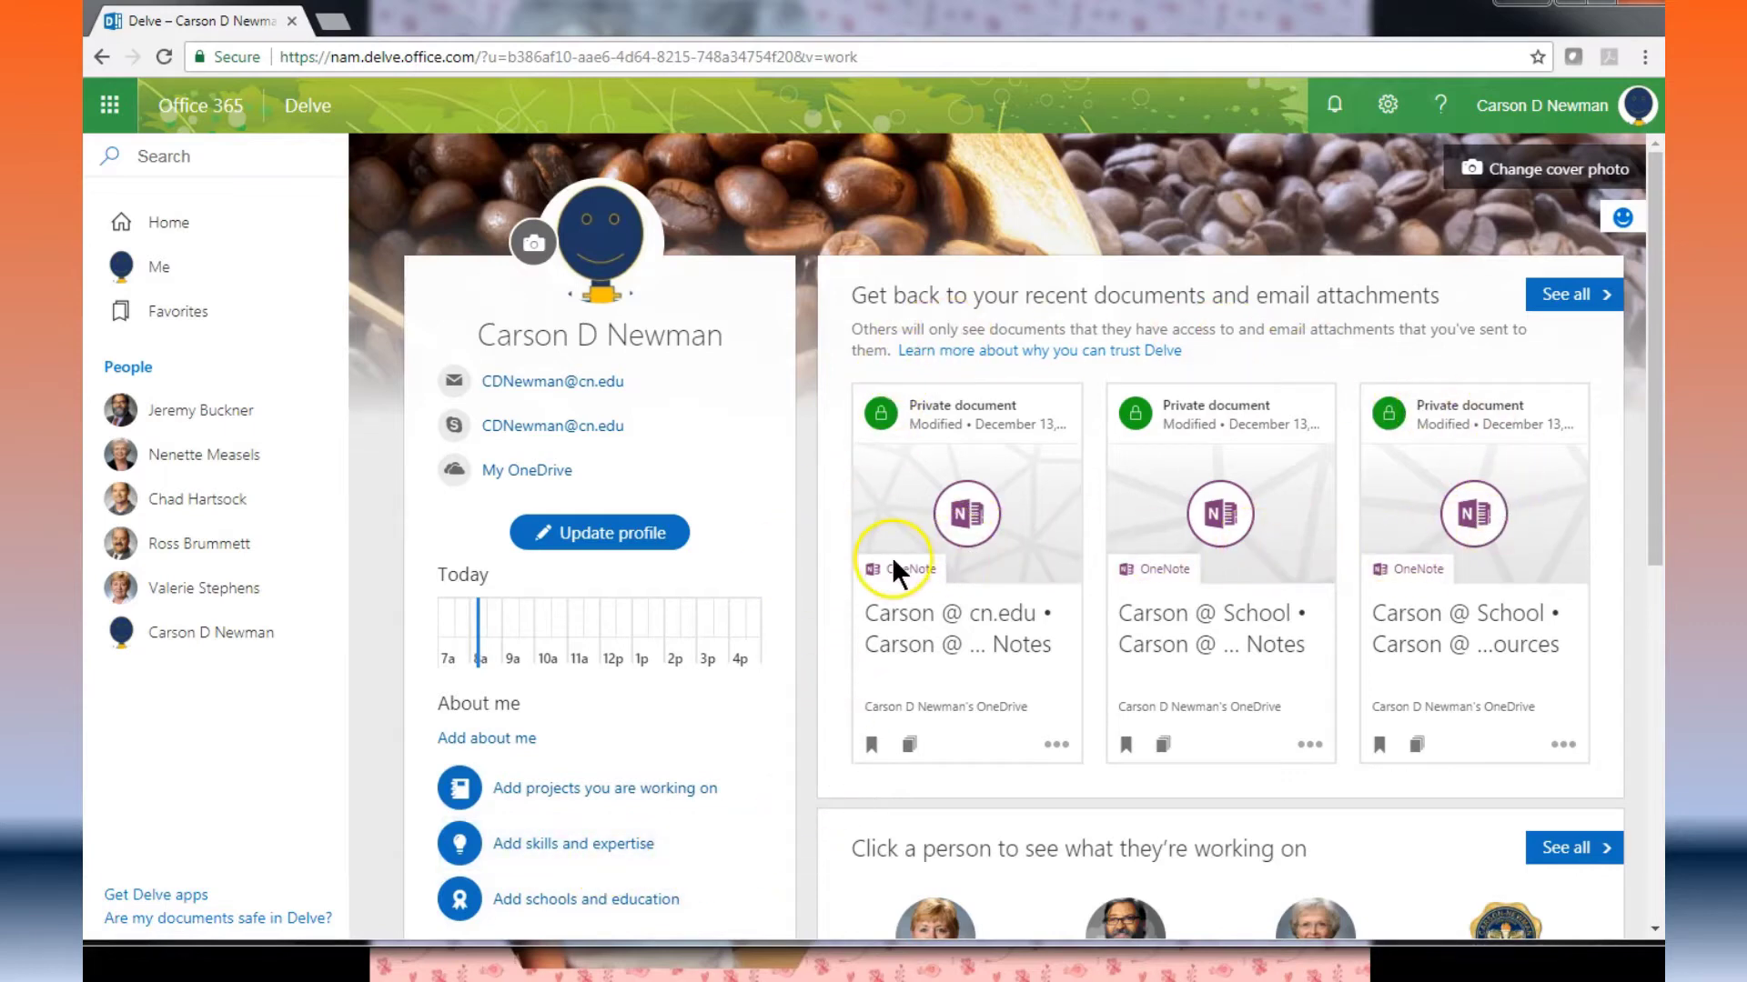
left_click(942, 570)
left_click(946, 615)
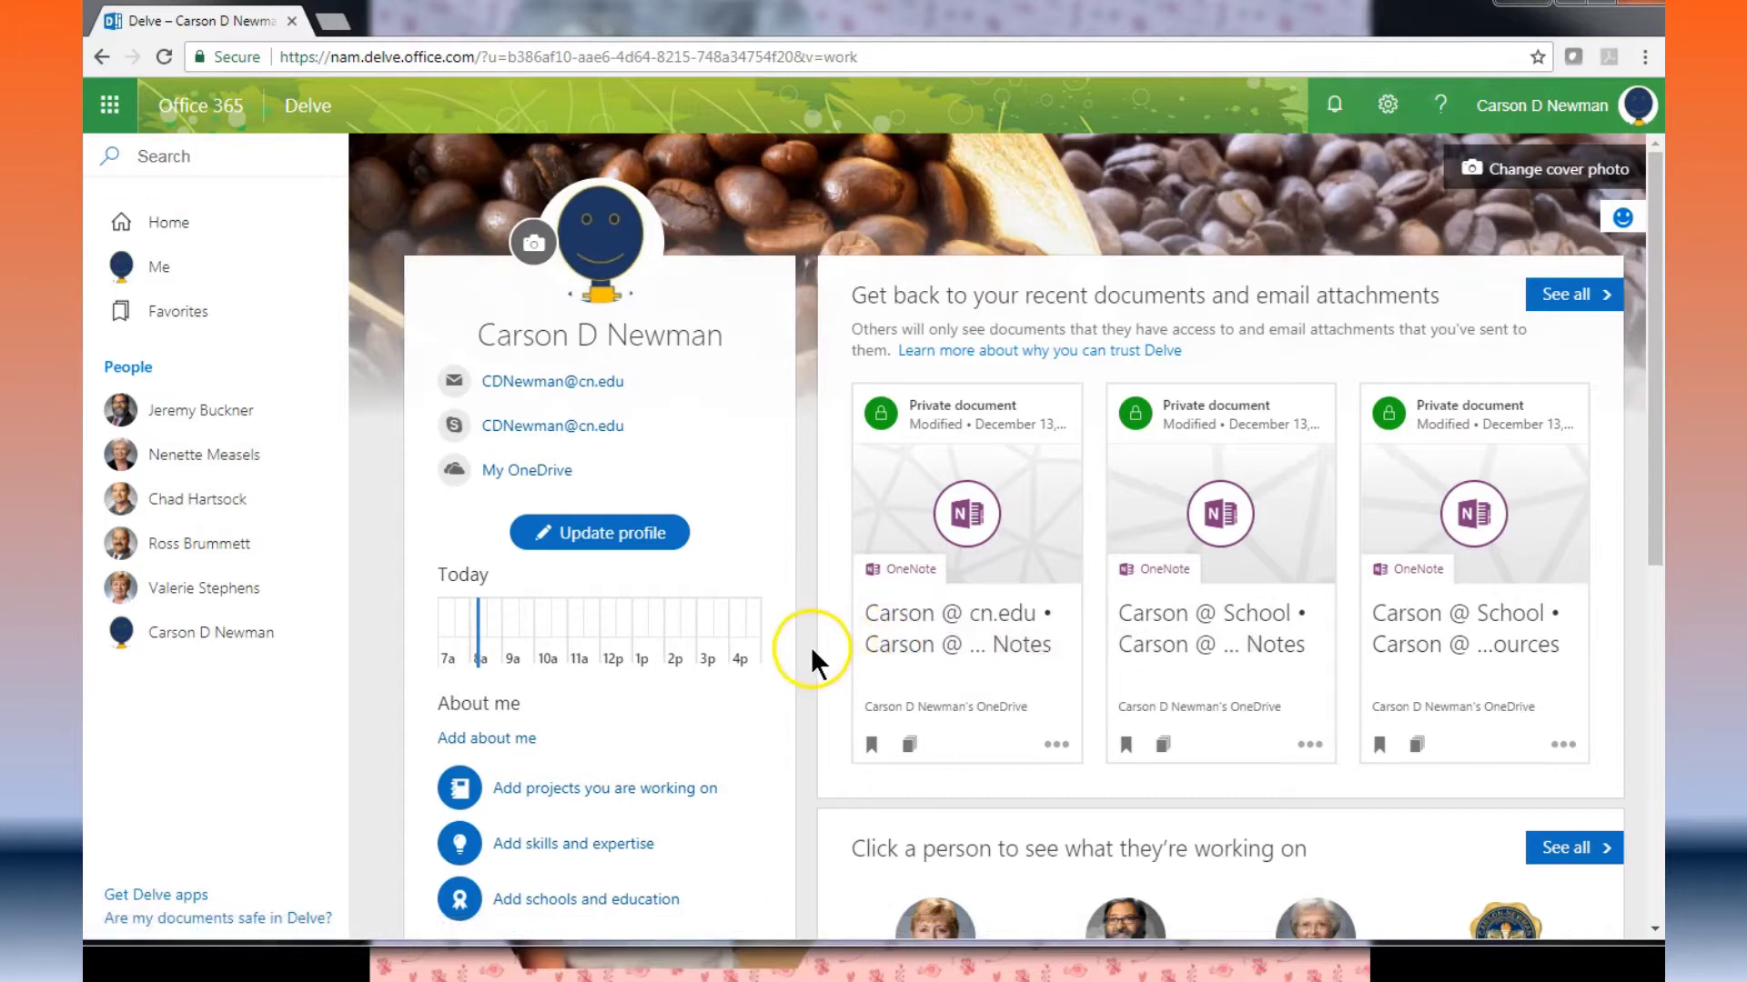
scroll(815, 644, "down", 1)
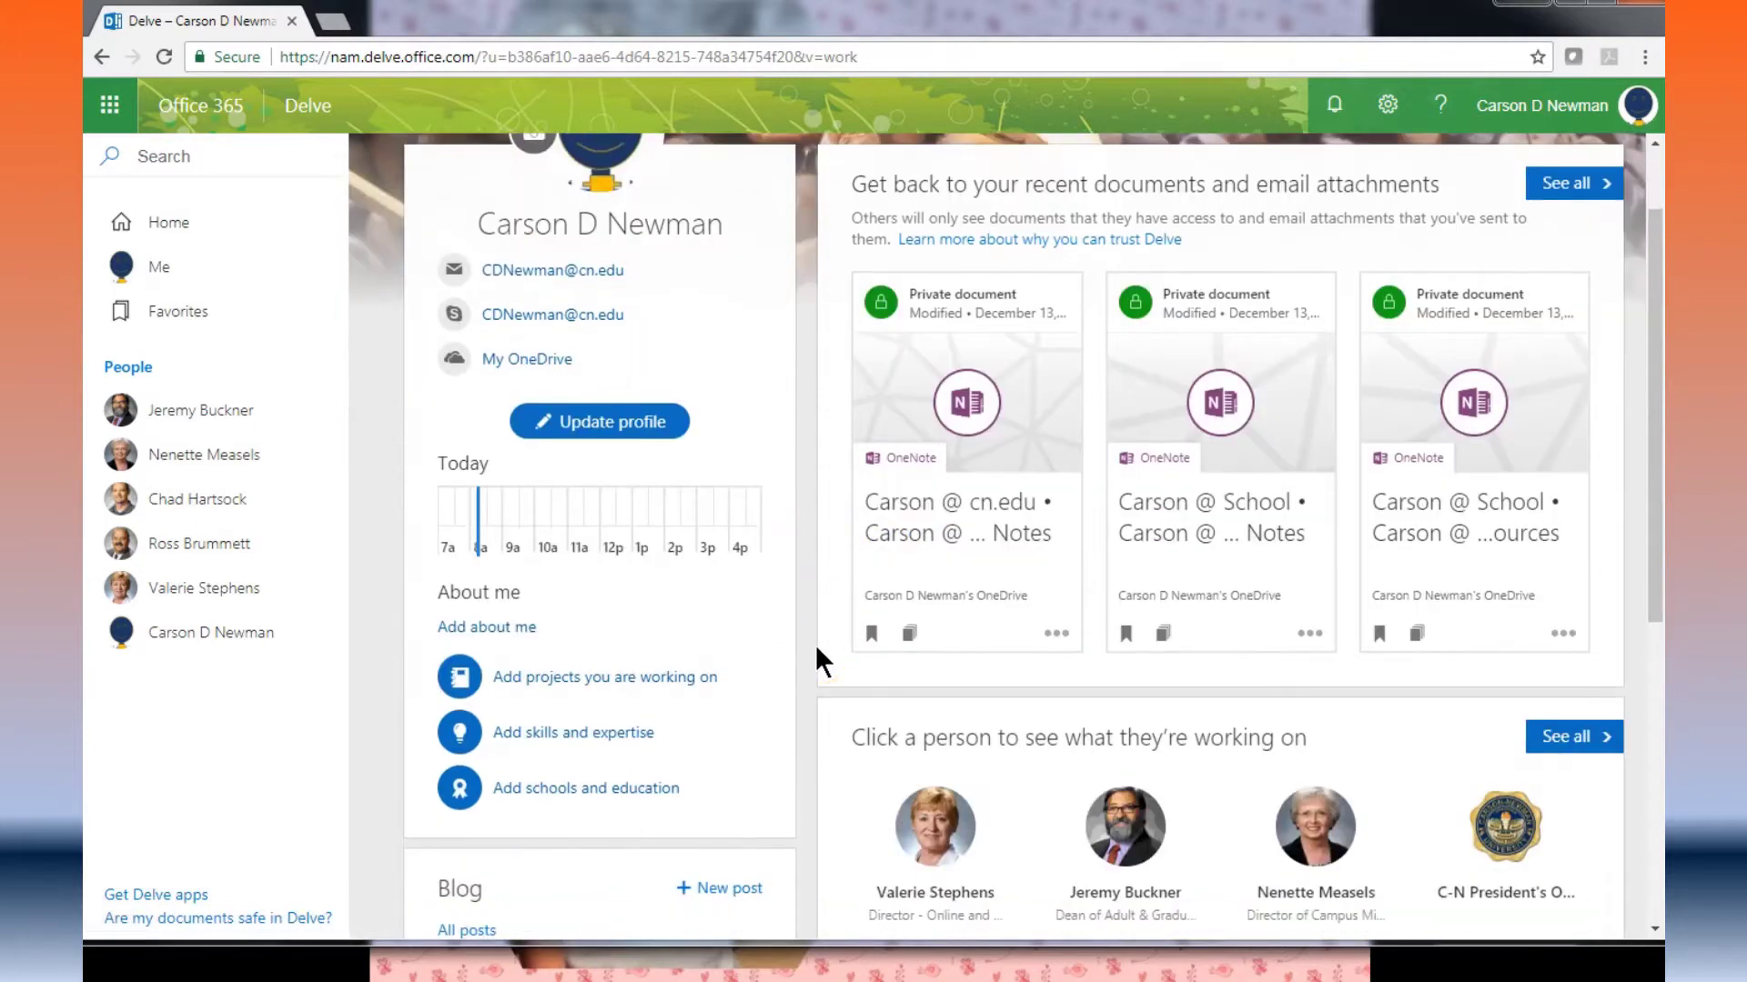
scroll(810, 655, "down", 1)
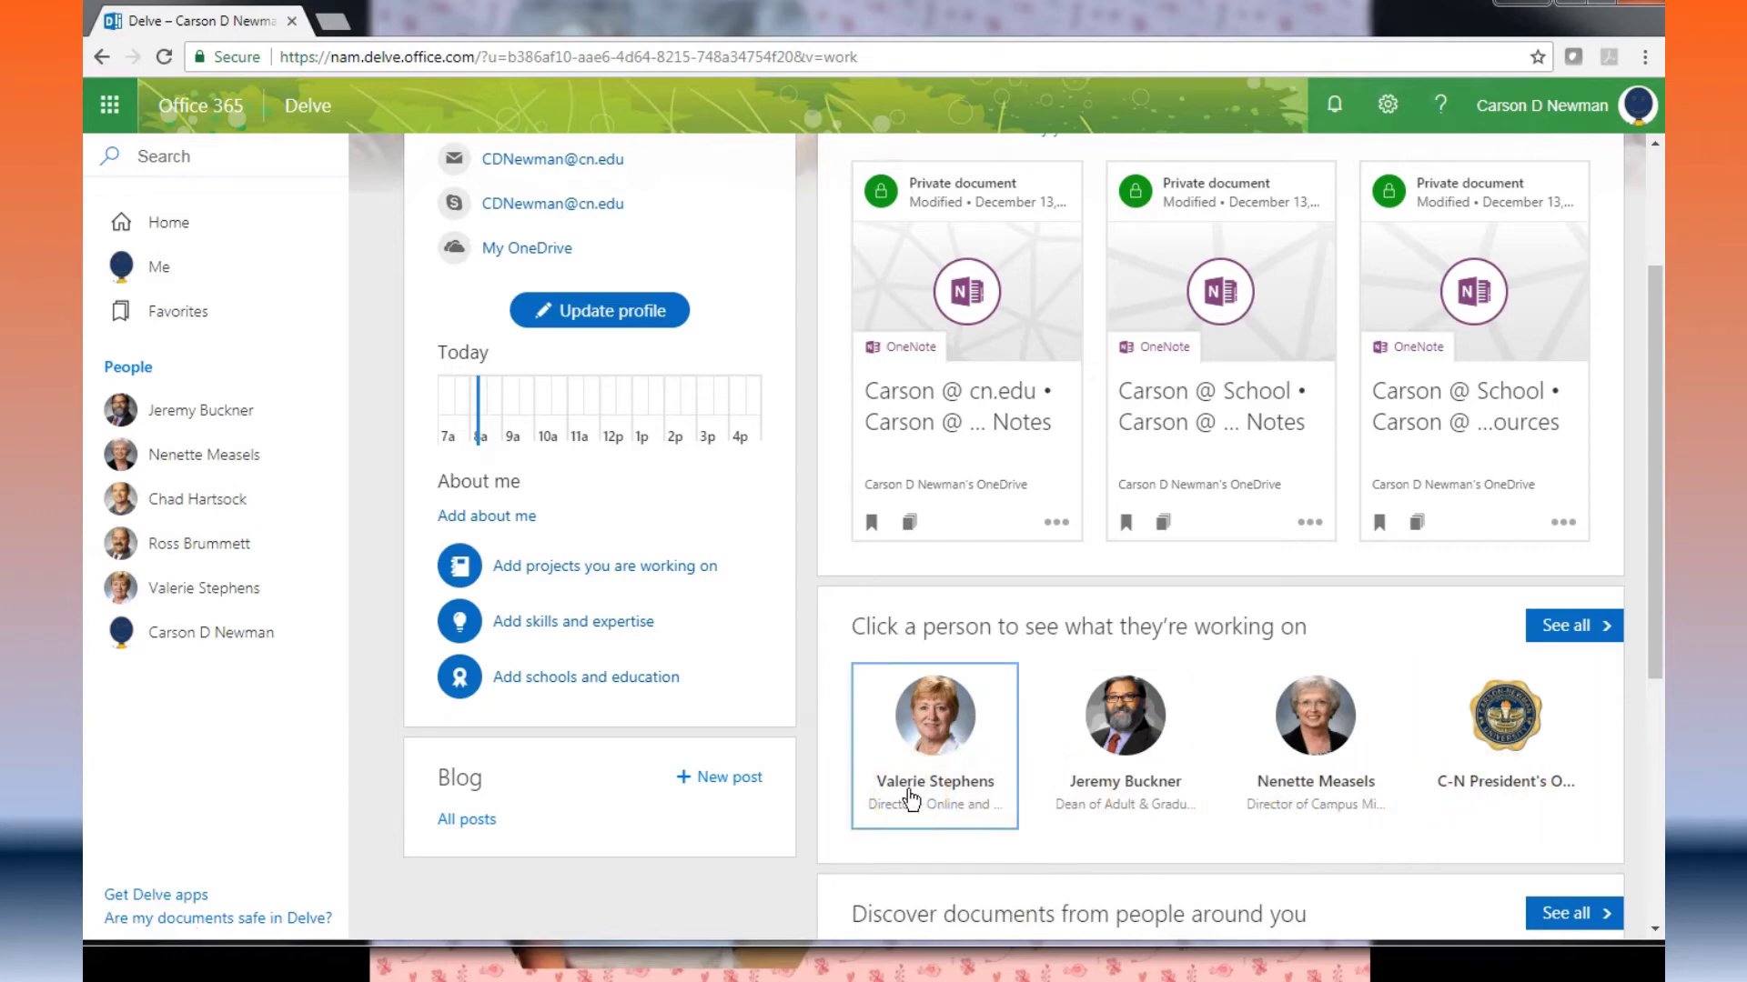
left_click(933, 718)
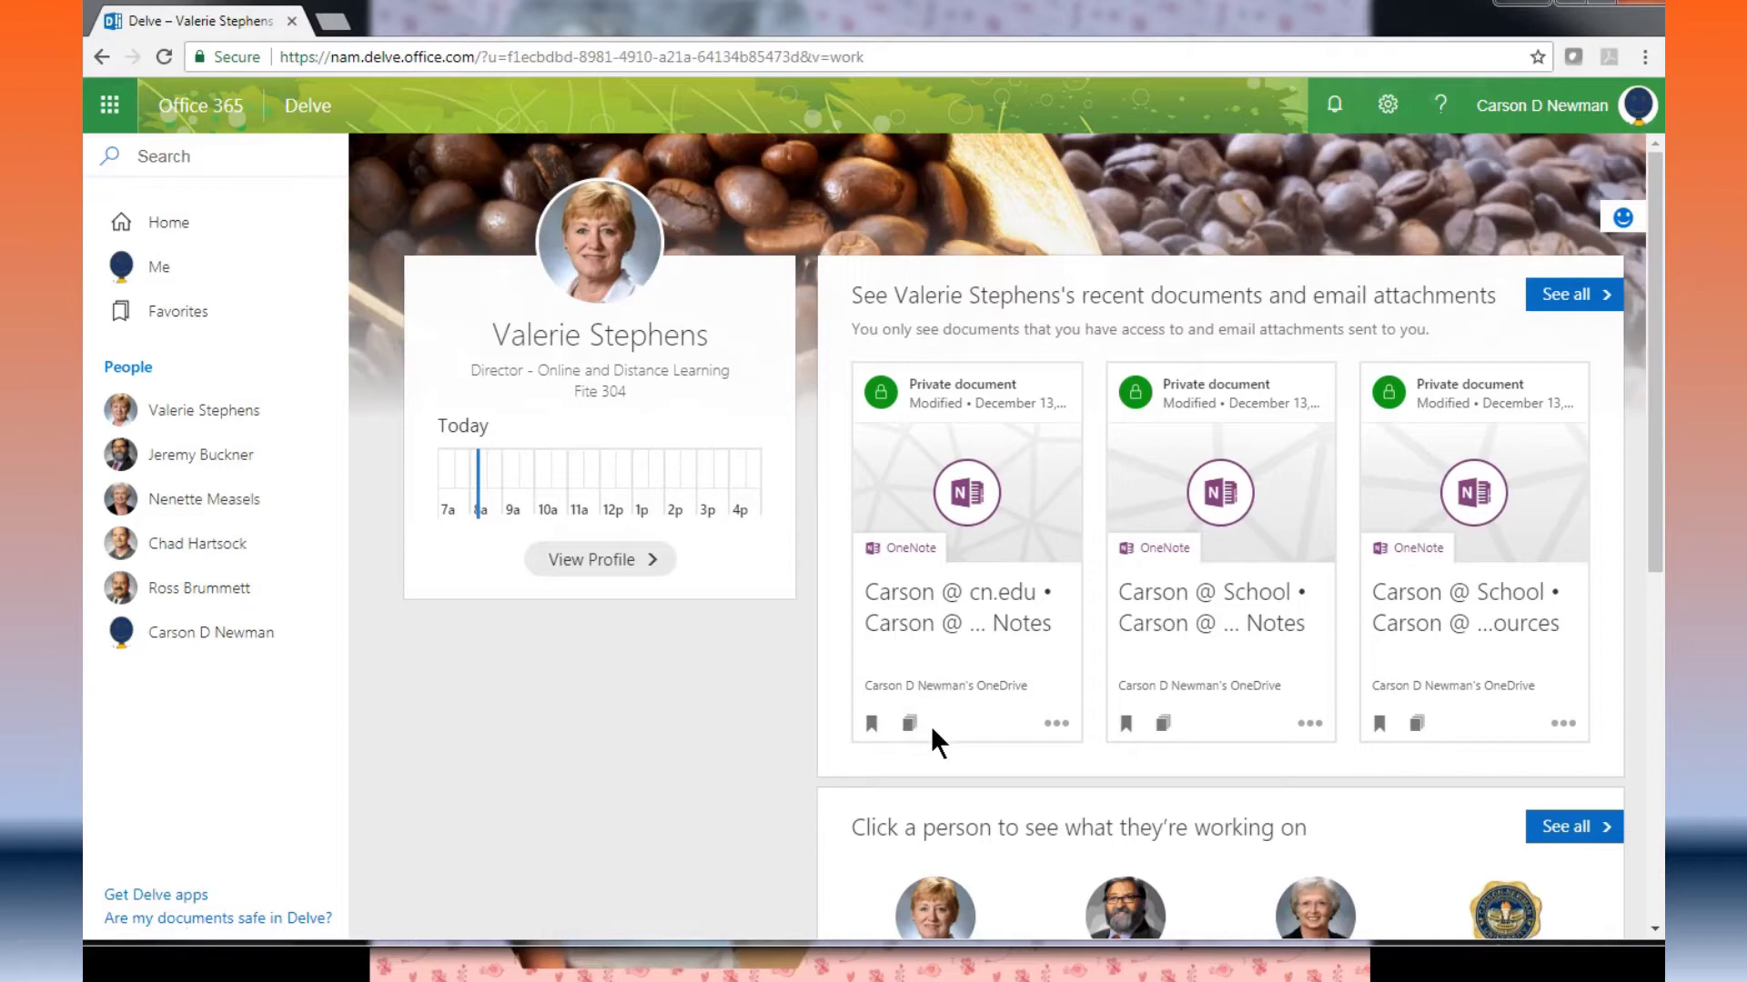
mouse_move(1035, 552)
scroll(1137, 577, "down", 1)
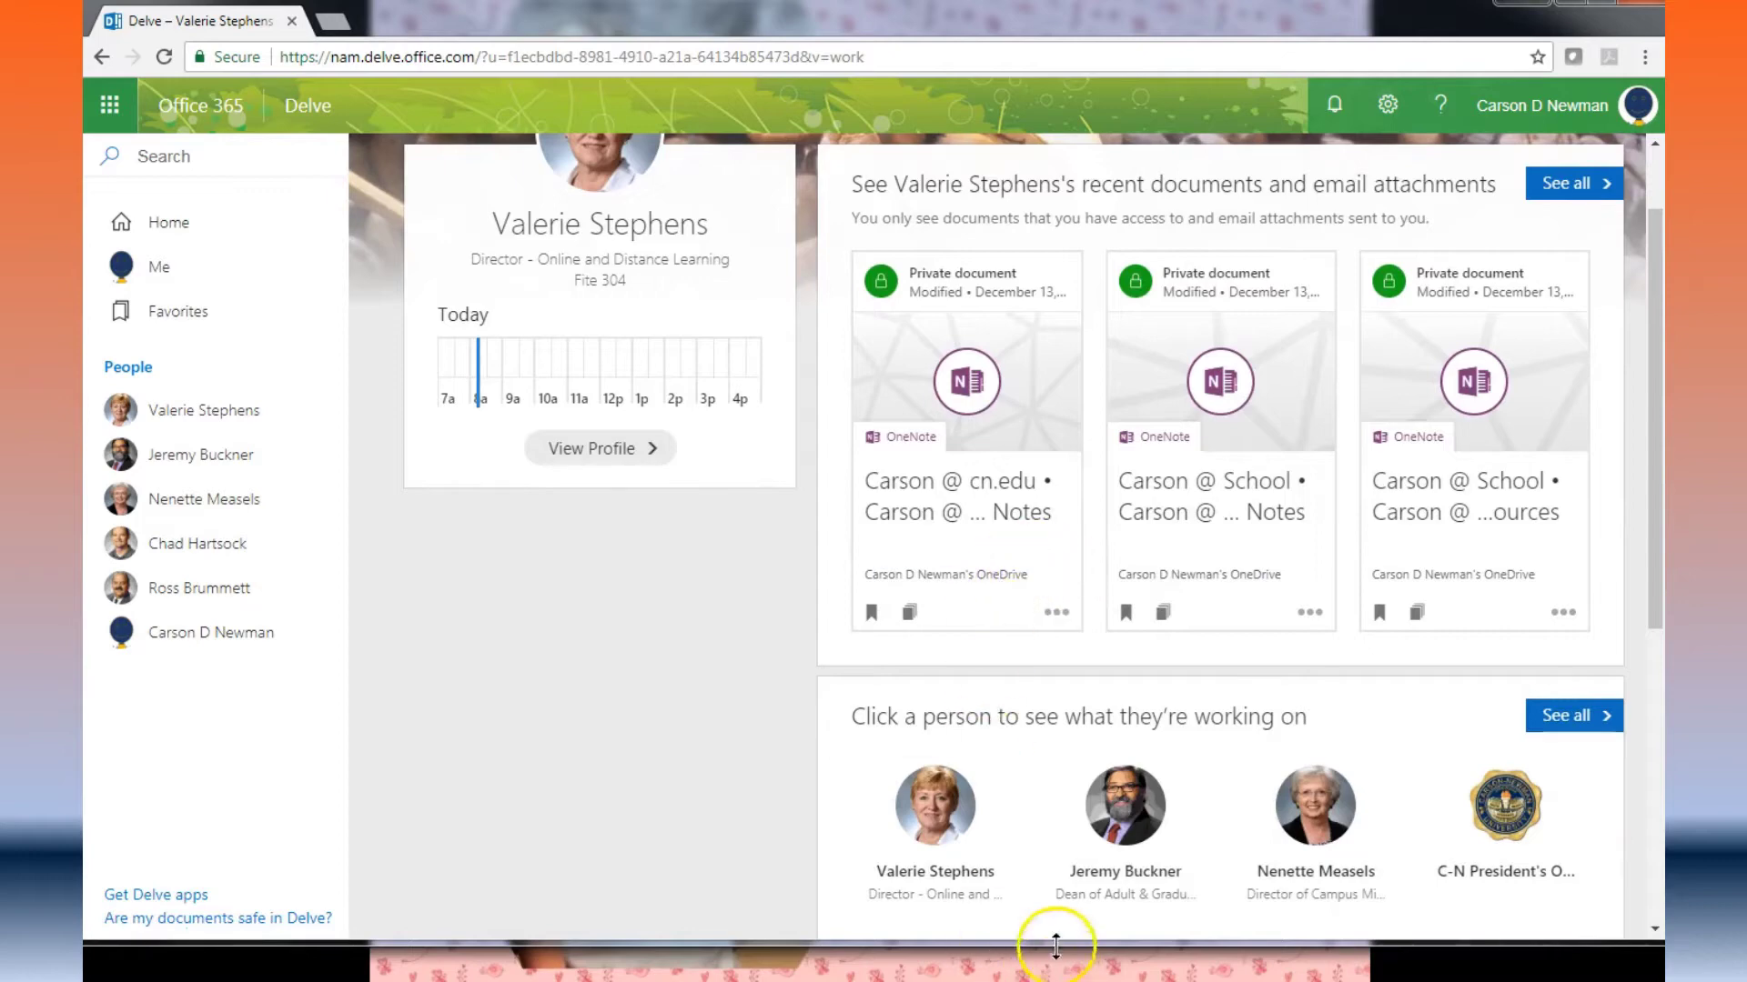
left_click(1125, 826)
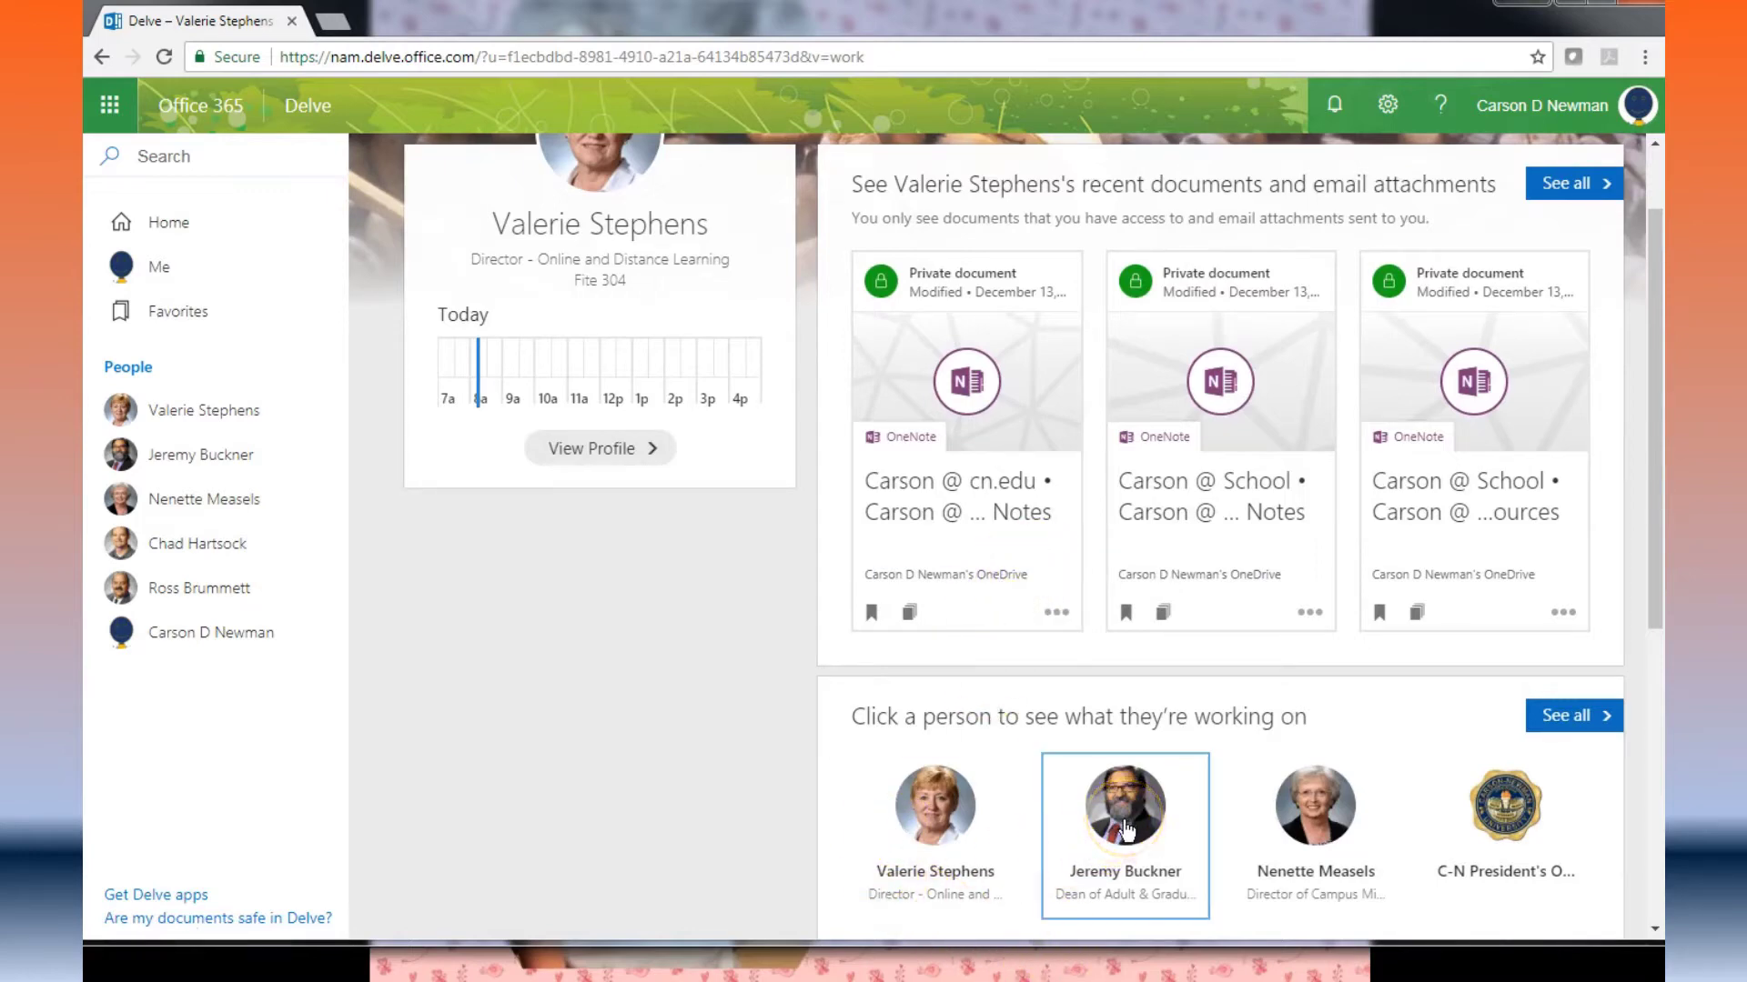
left_click(1124, 832)
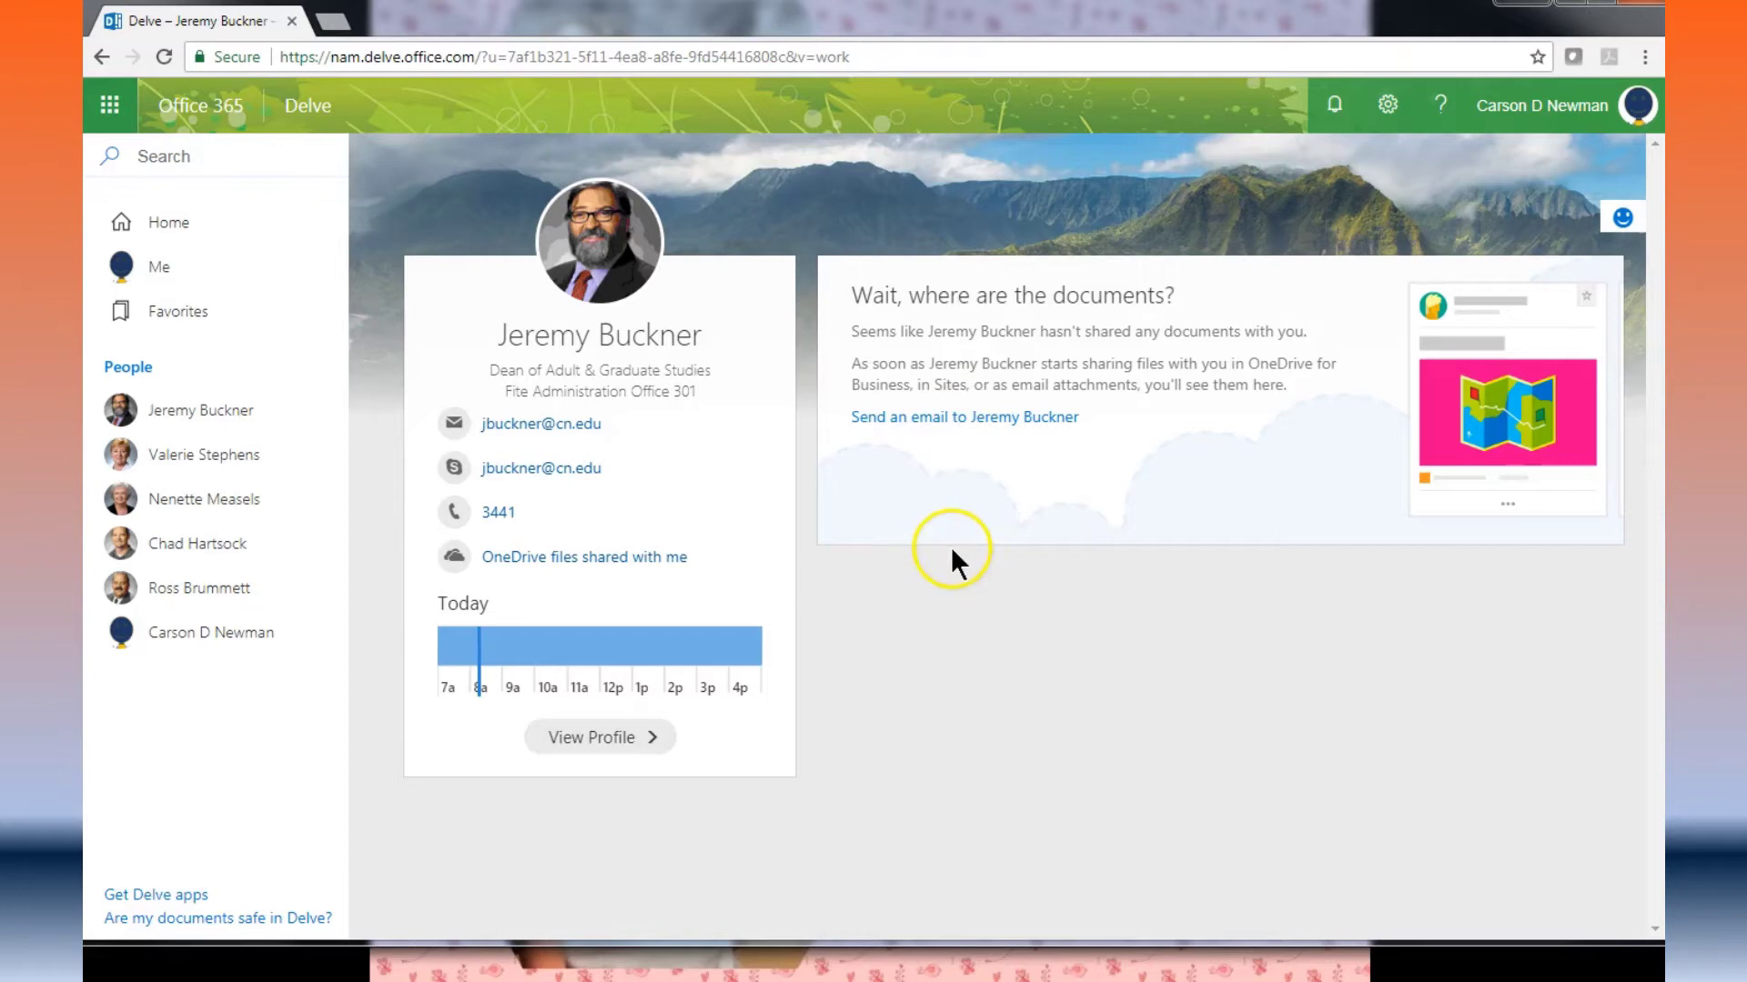
left_click(101, 57)
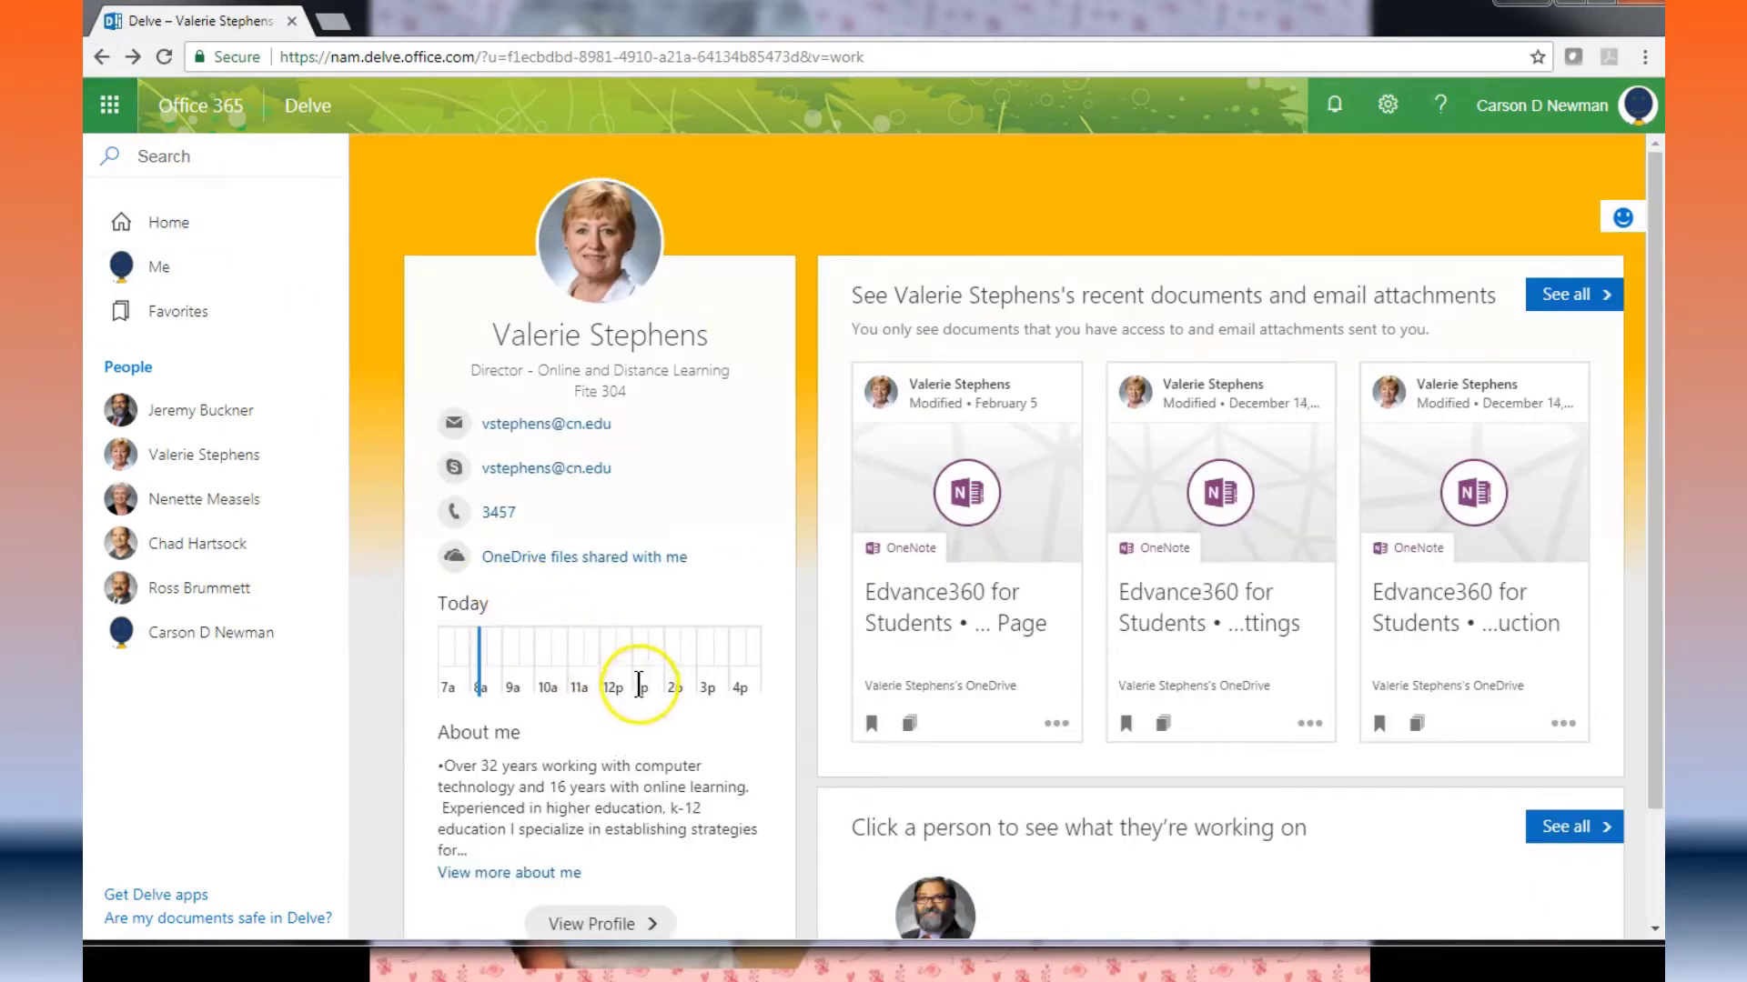
left_click(101, 57)
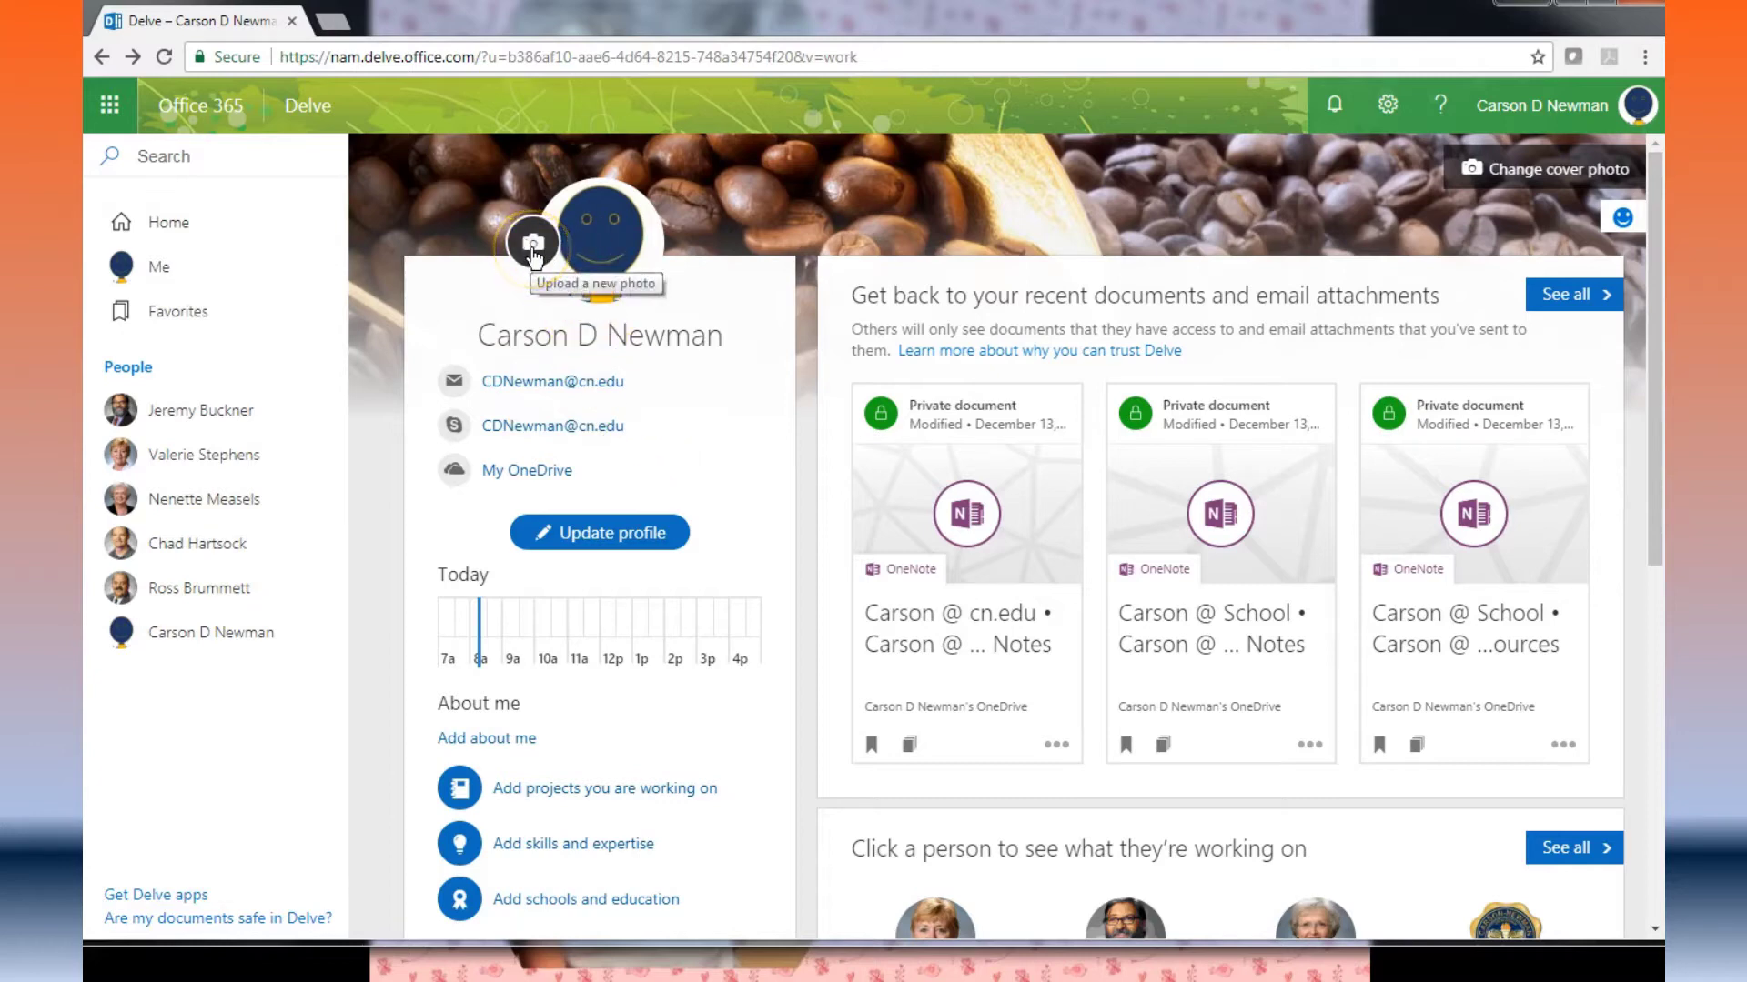
Step: Leave Delve and go to Outlook through the app launcher's Apps list
left_click(620, 254)
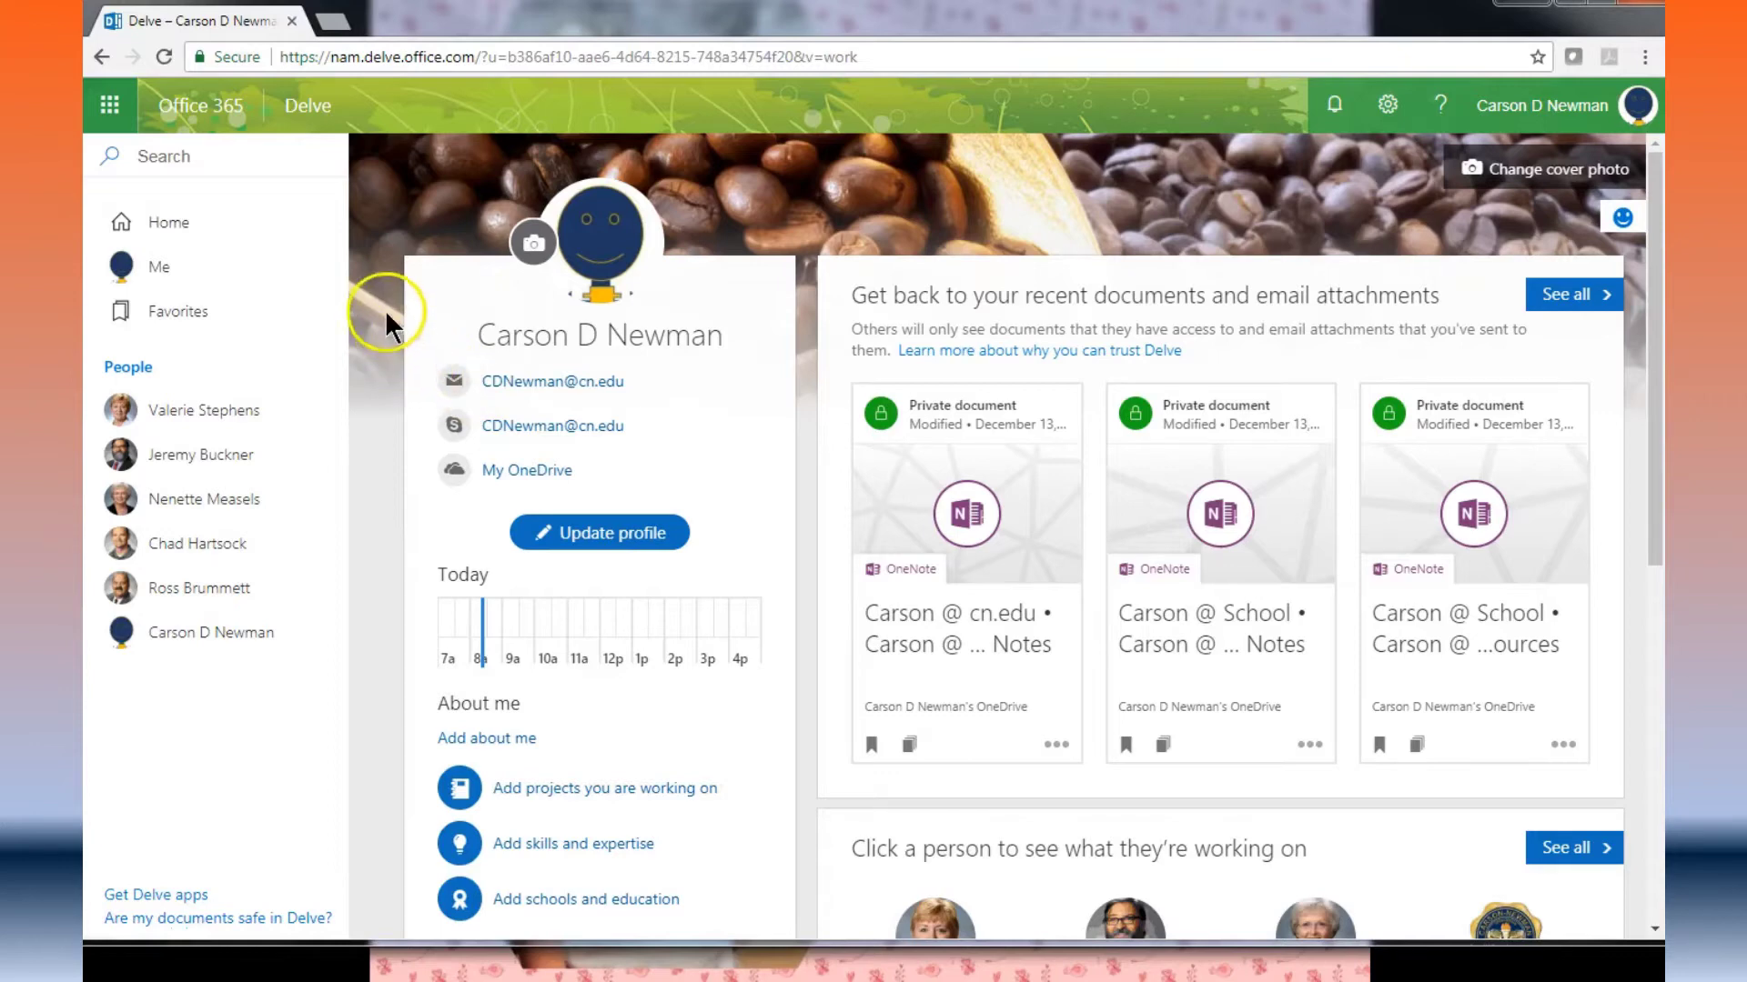
left_click(108, 107)
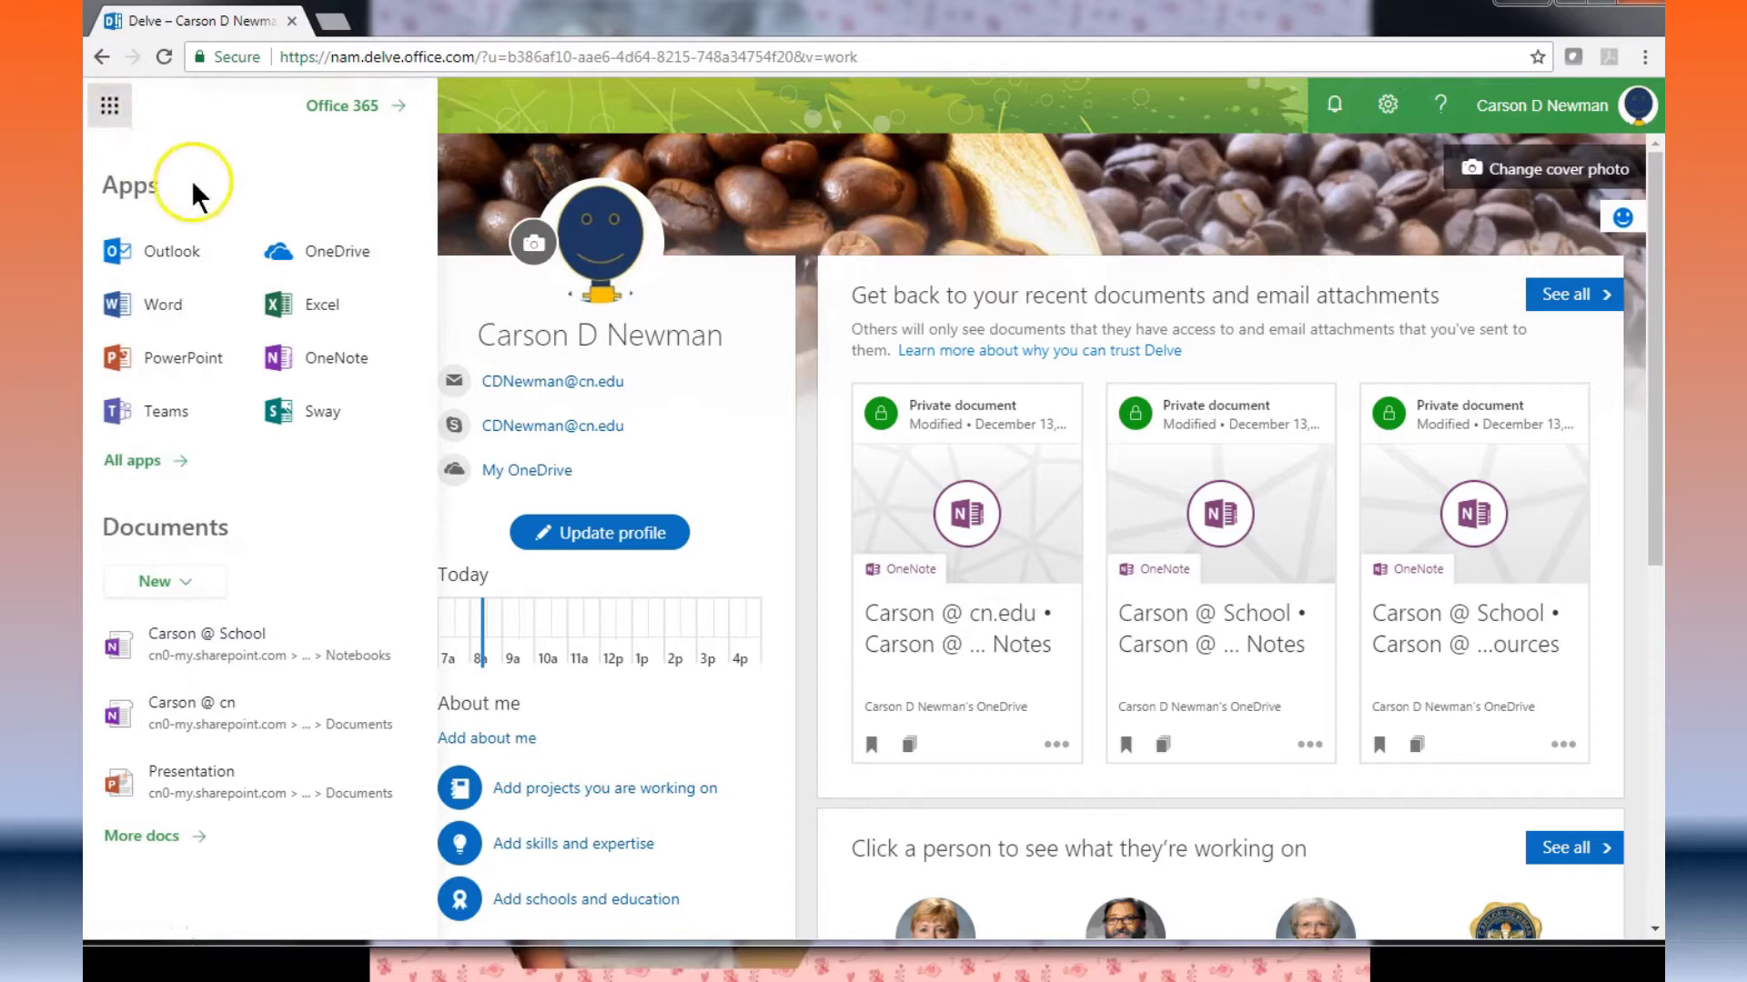
left_click(170, 251)
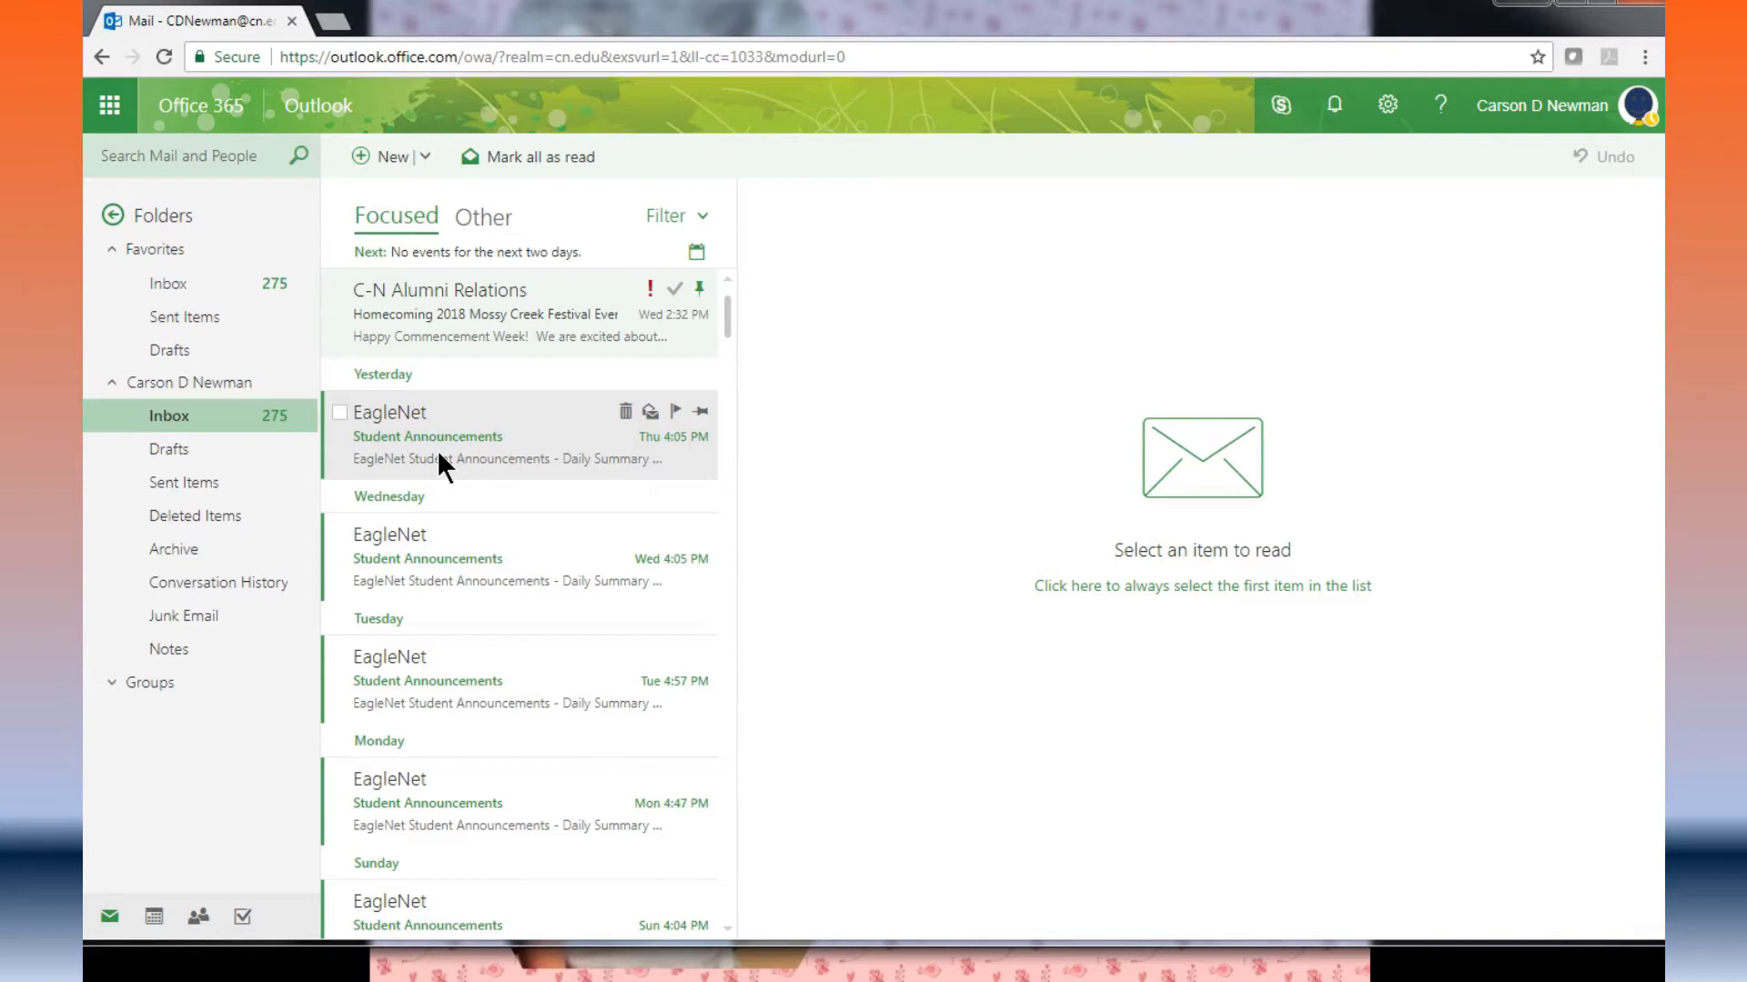
Step: Start a new email message and discard it unsent
left_click(391, 163)
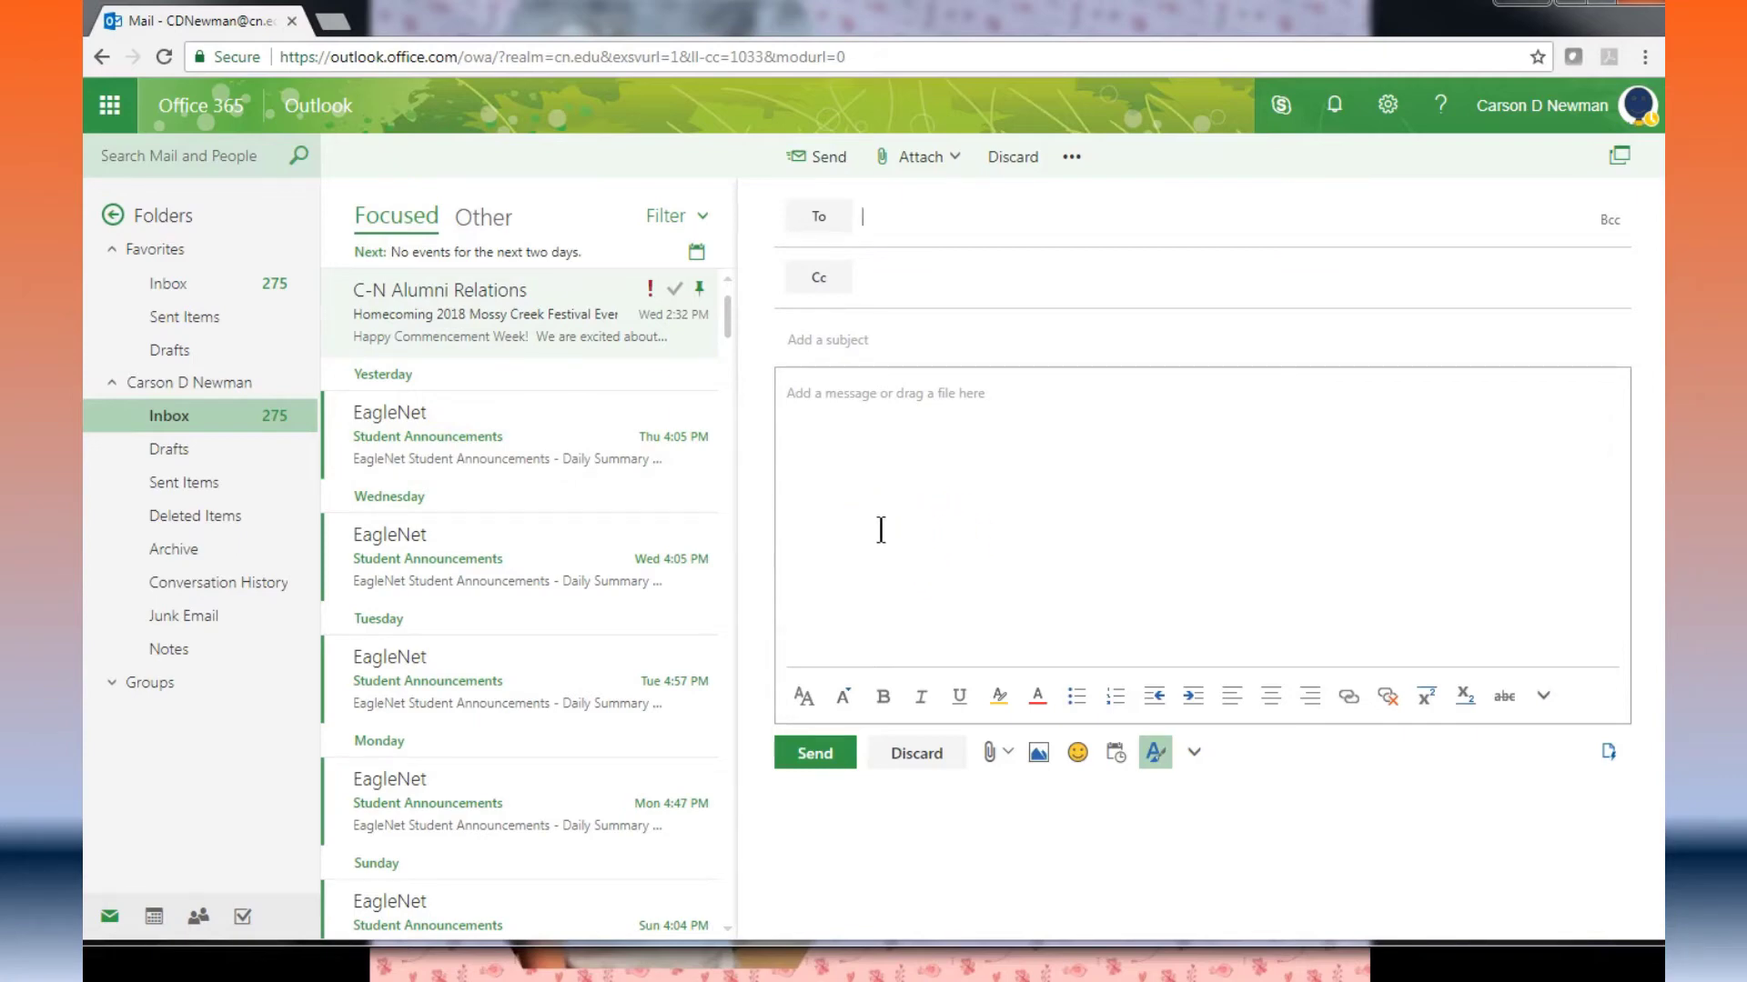
left_click(885, 523)
left_click(1005, 162)
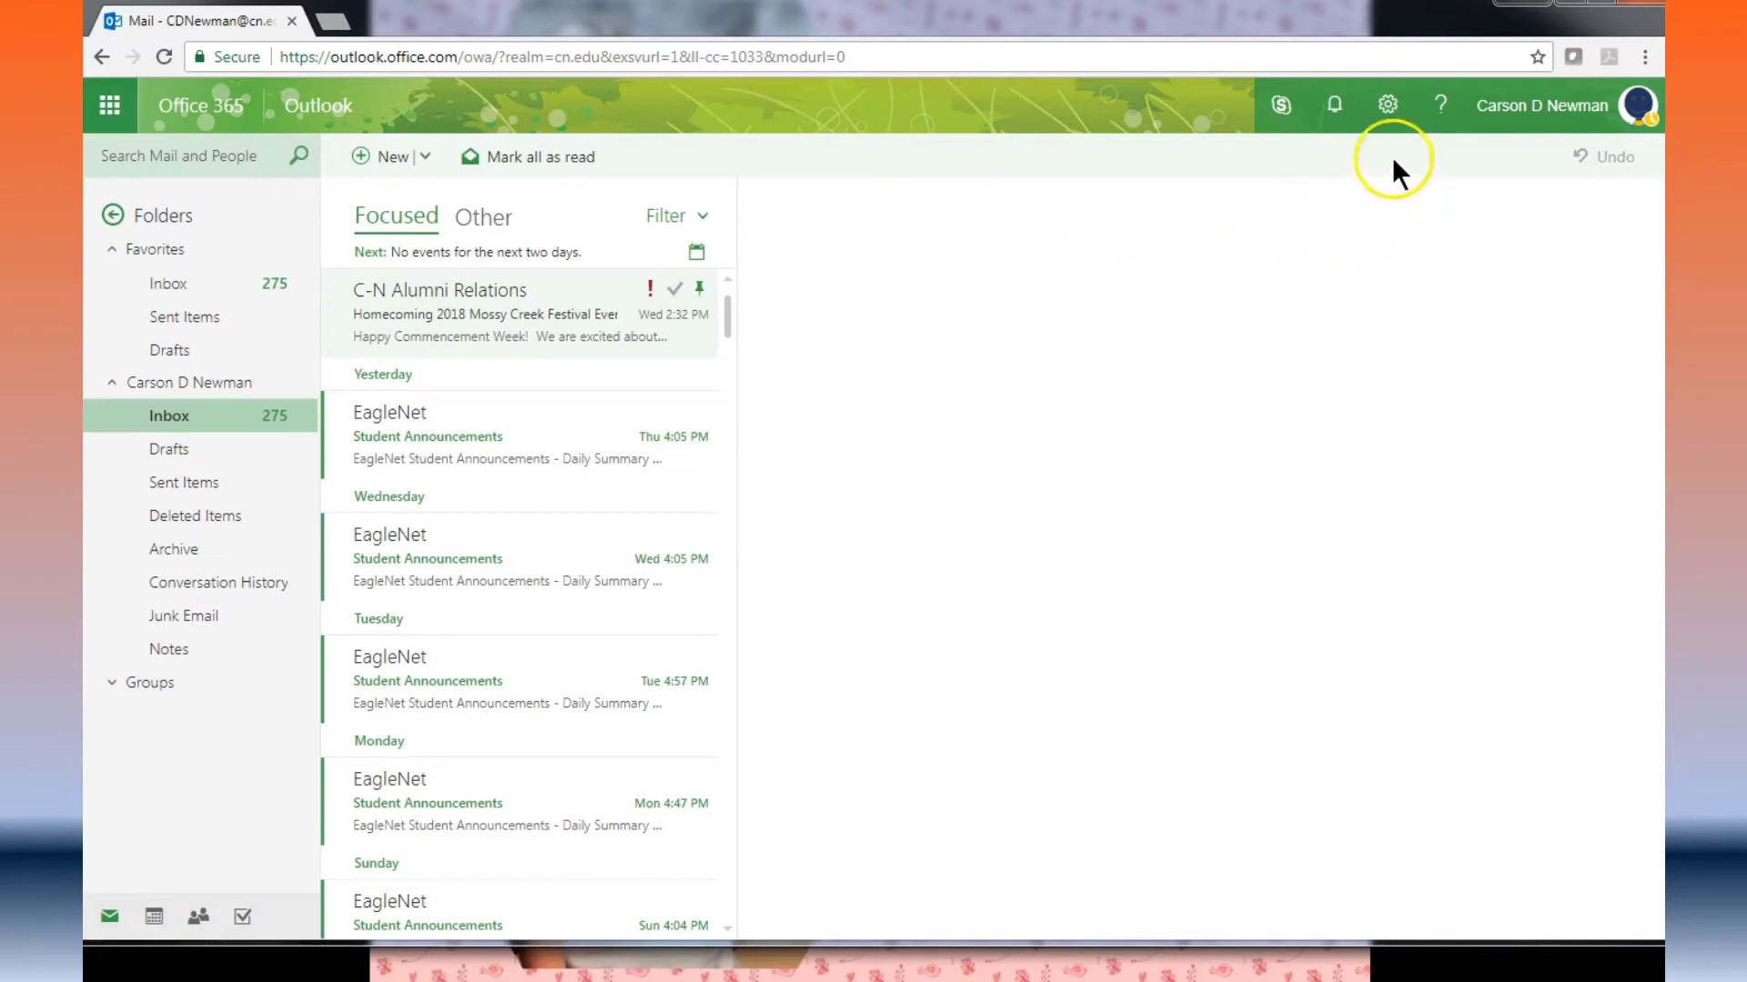
Step: Open Settings and go to Mail under Your app settings
left_click(1388, 104)
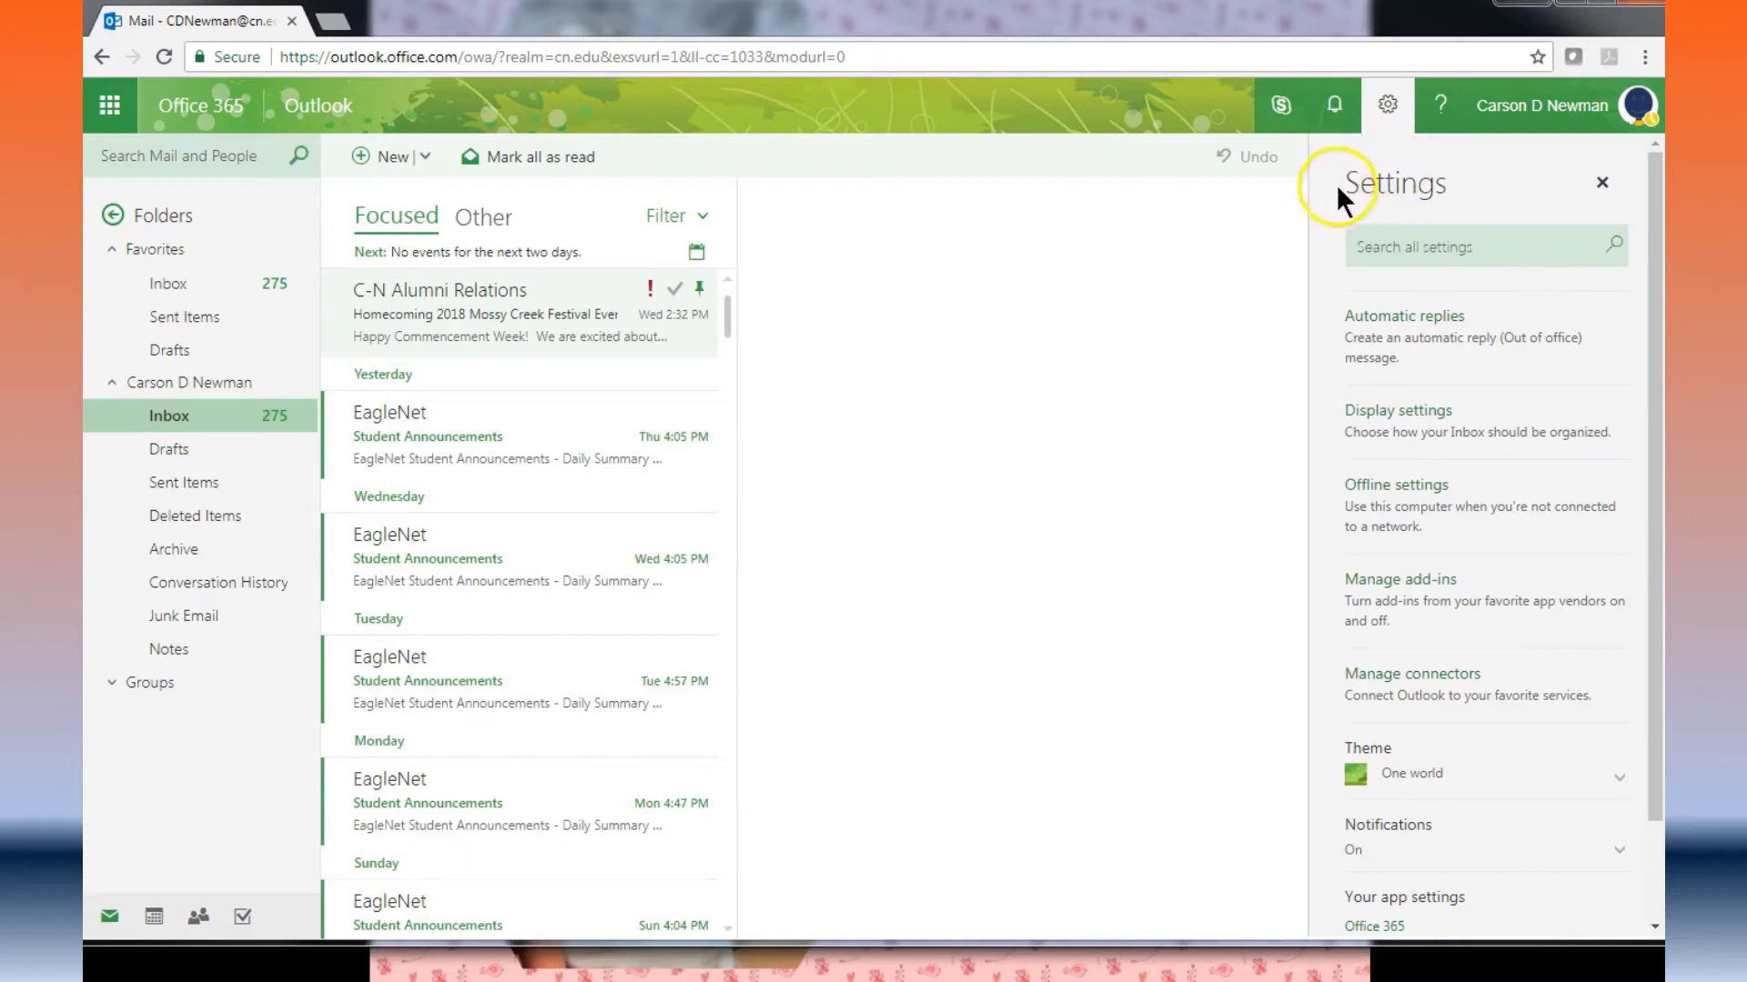
left_click(1392, 258)
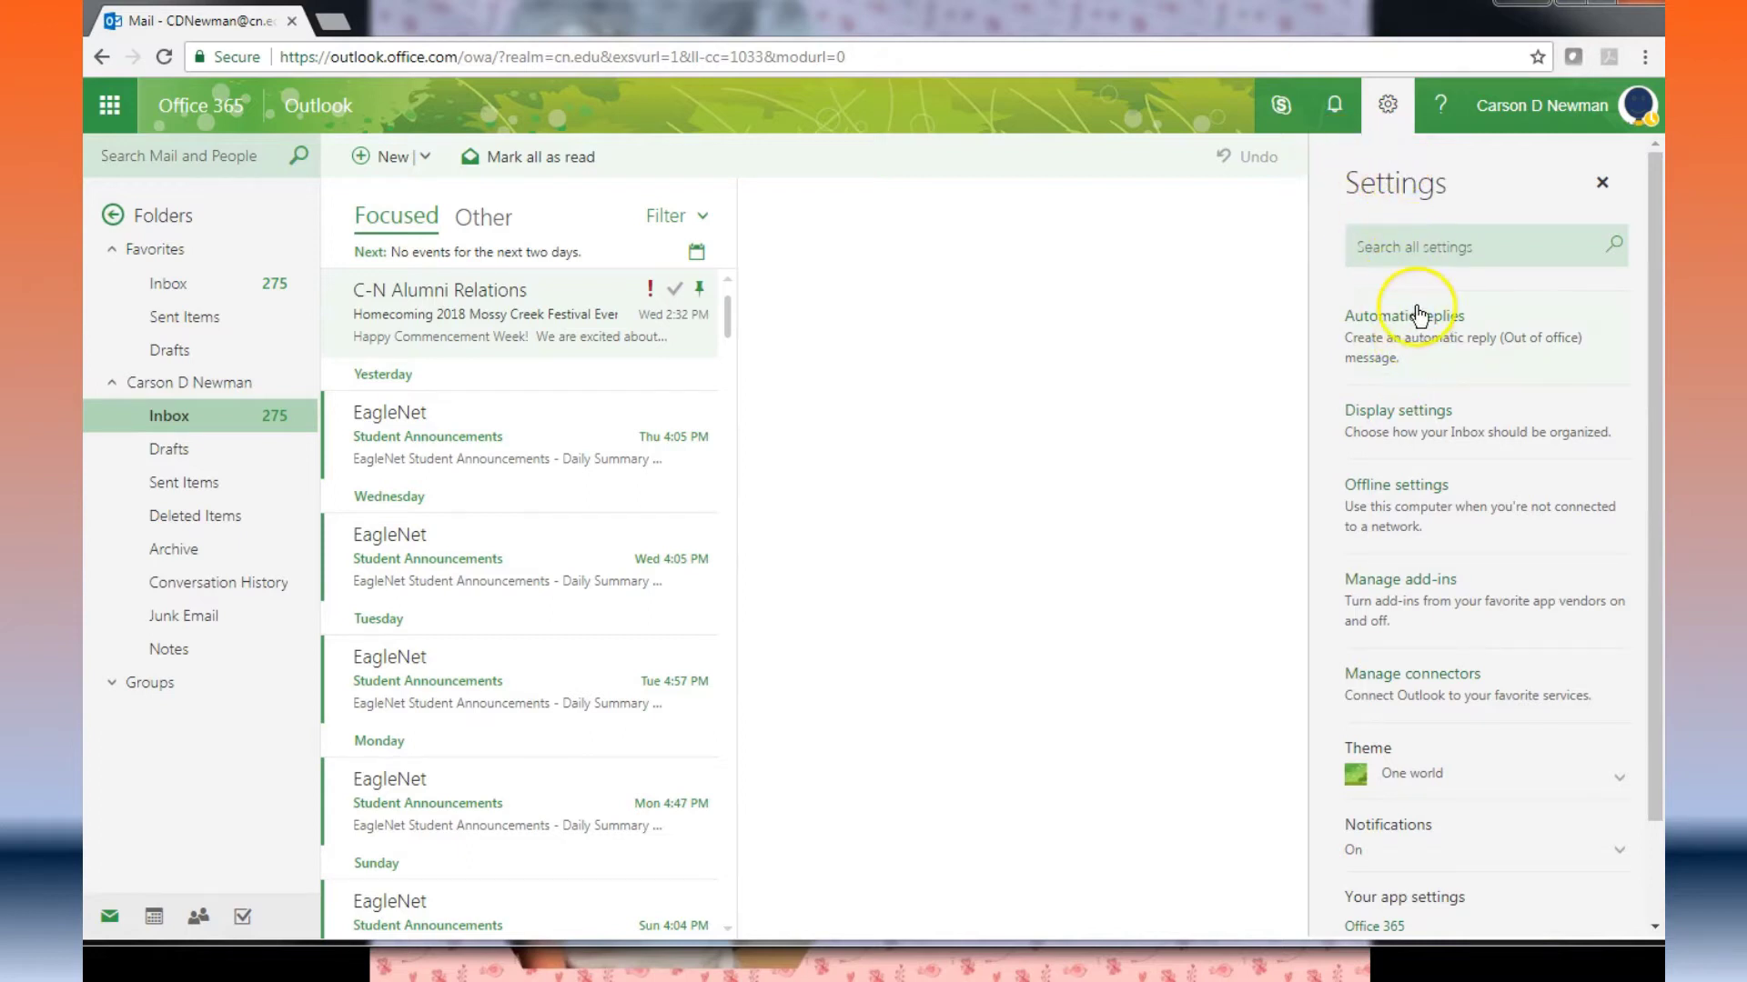
scroll(1419, 336, "down", 1)
scroll(1415, 346, "down", 1)
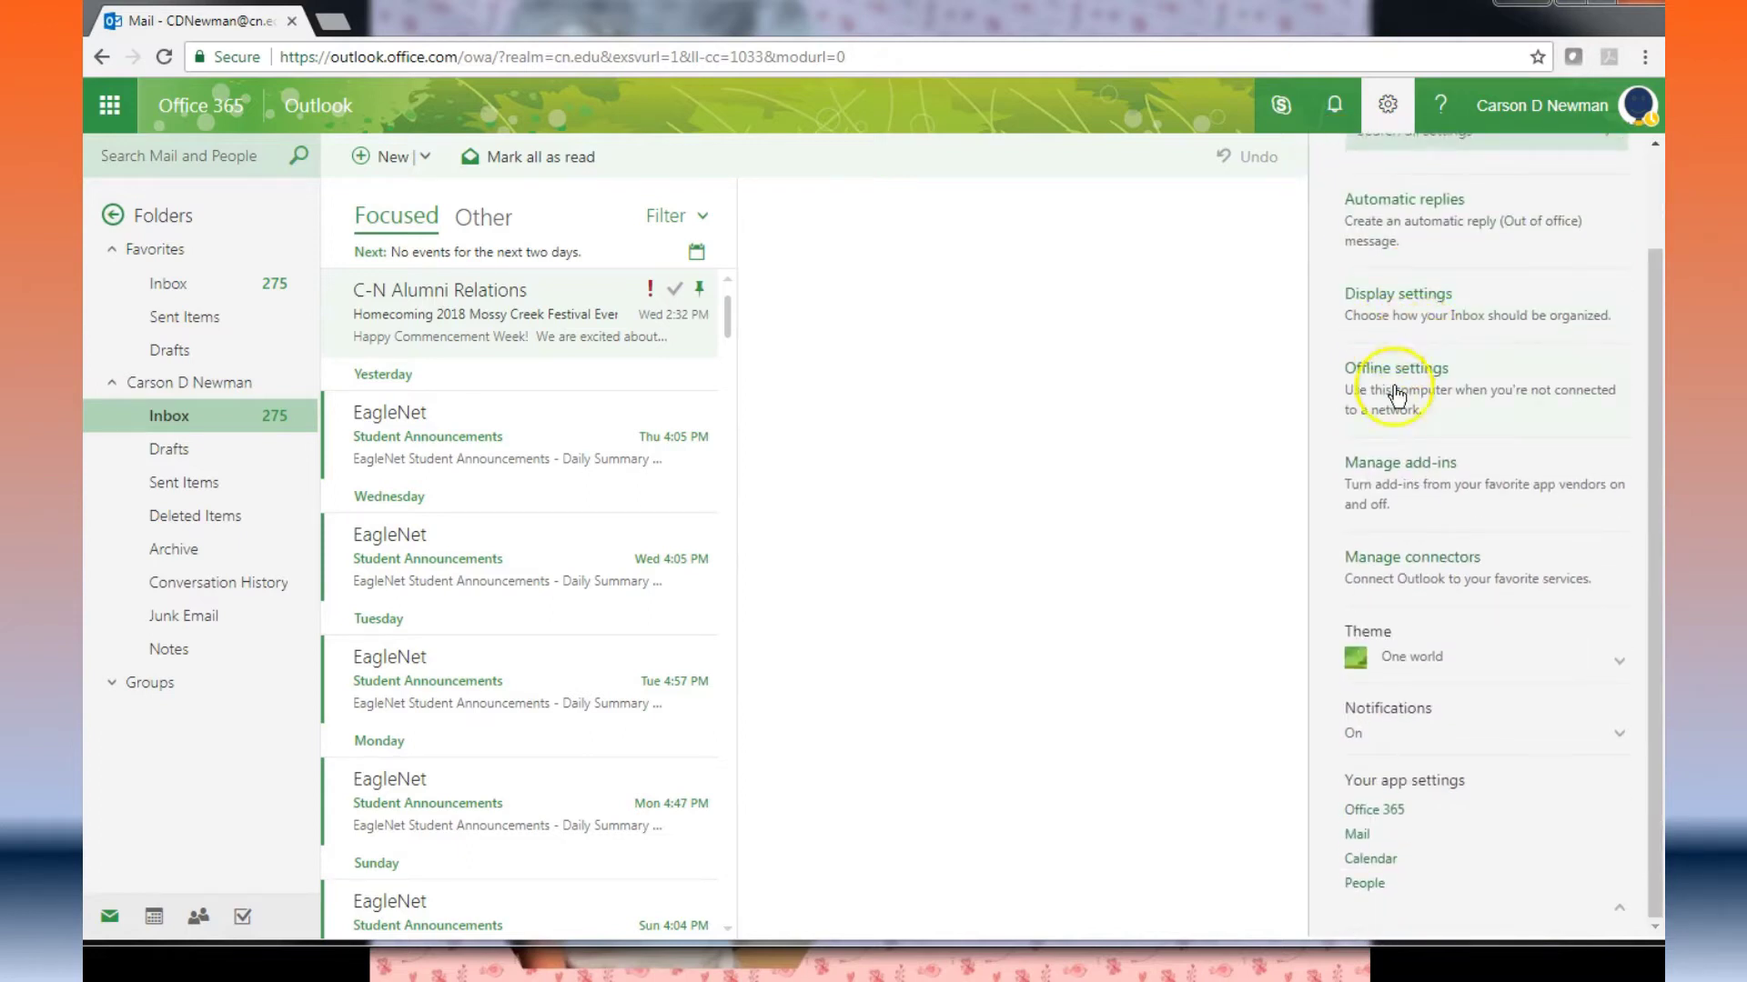
left_click(1355, 834)
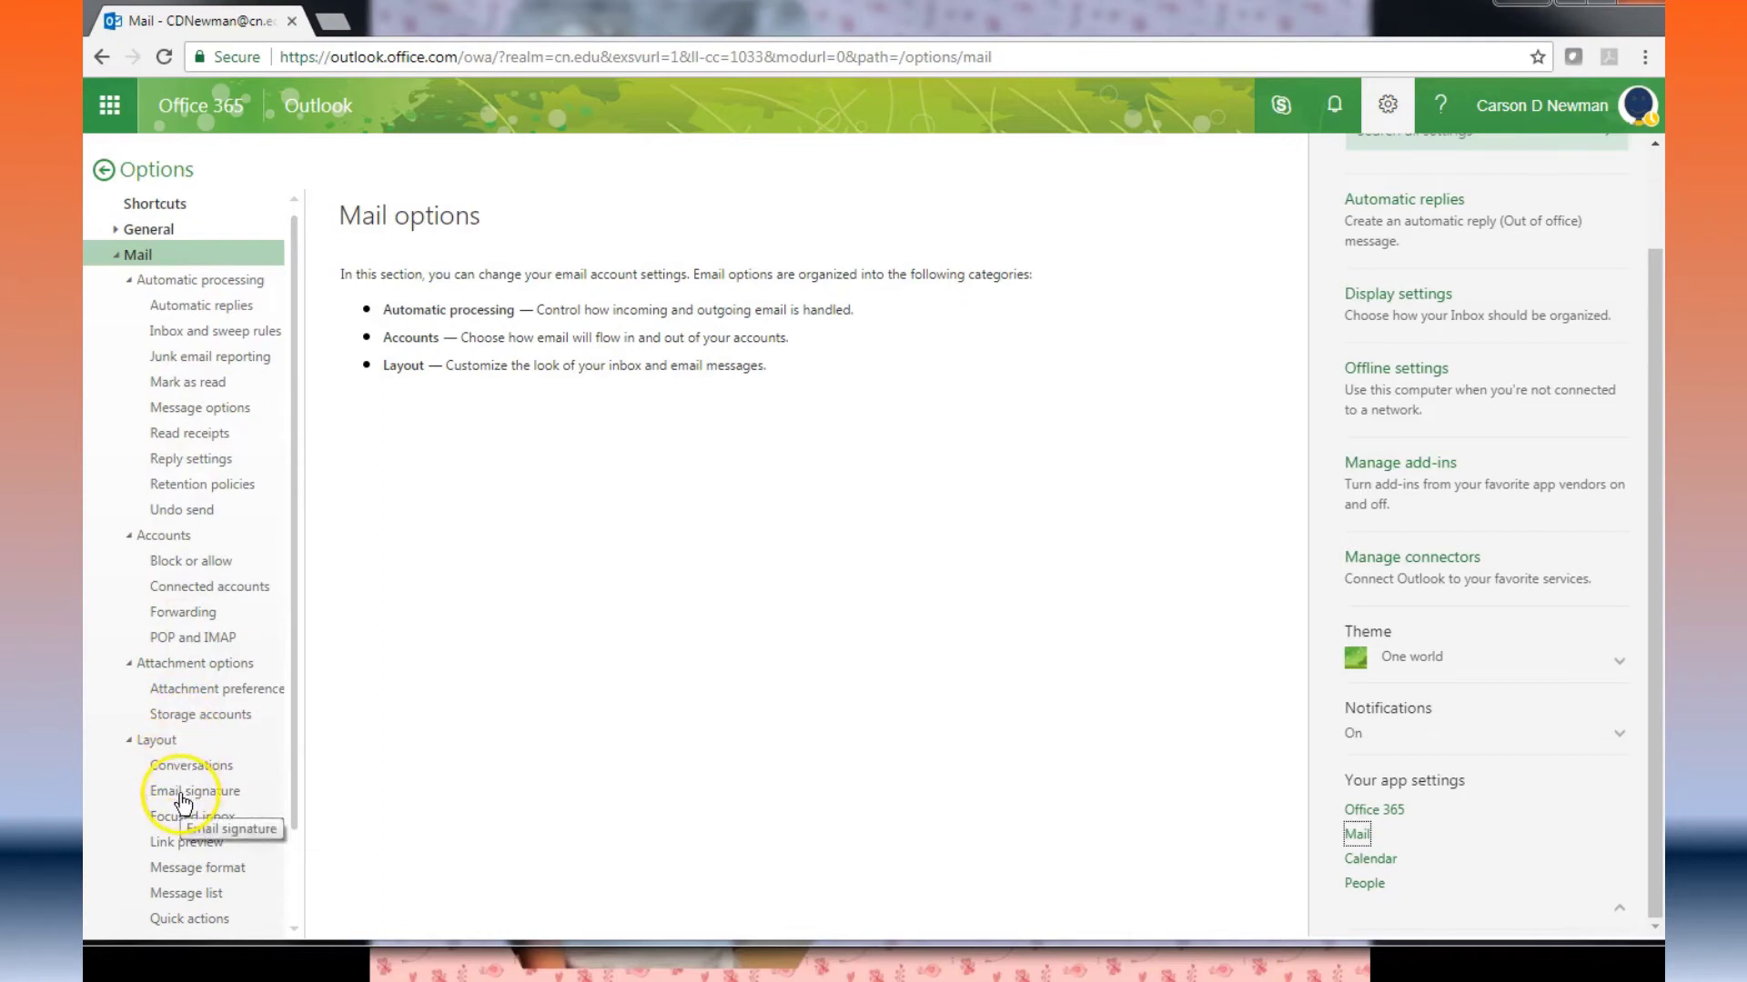
Step: In Email signature settings, turn on automatic inclusion of the signature on new messages
left_click(182, 799)
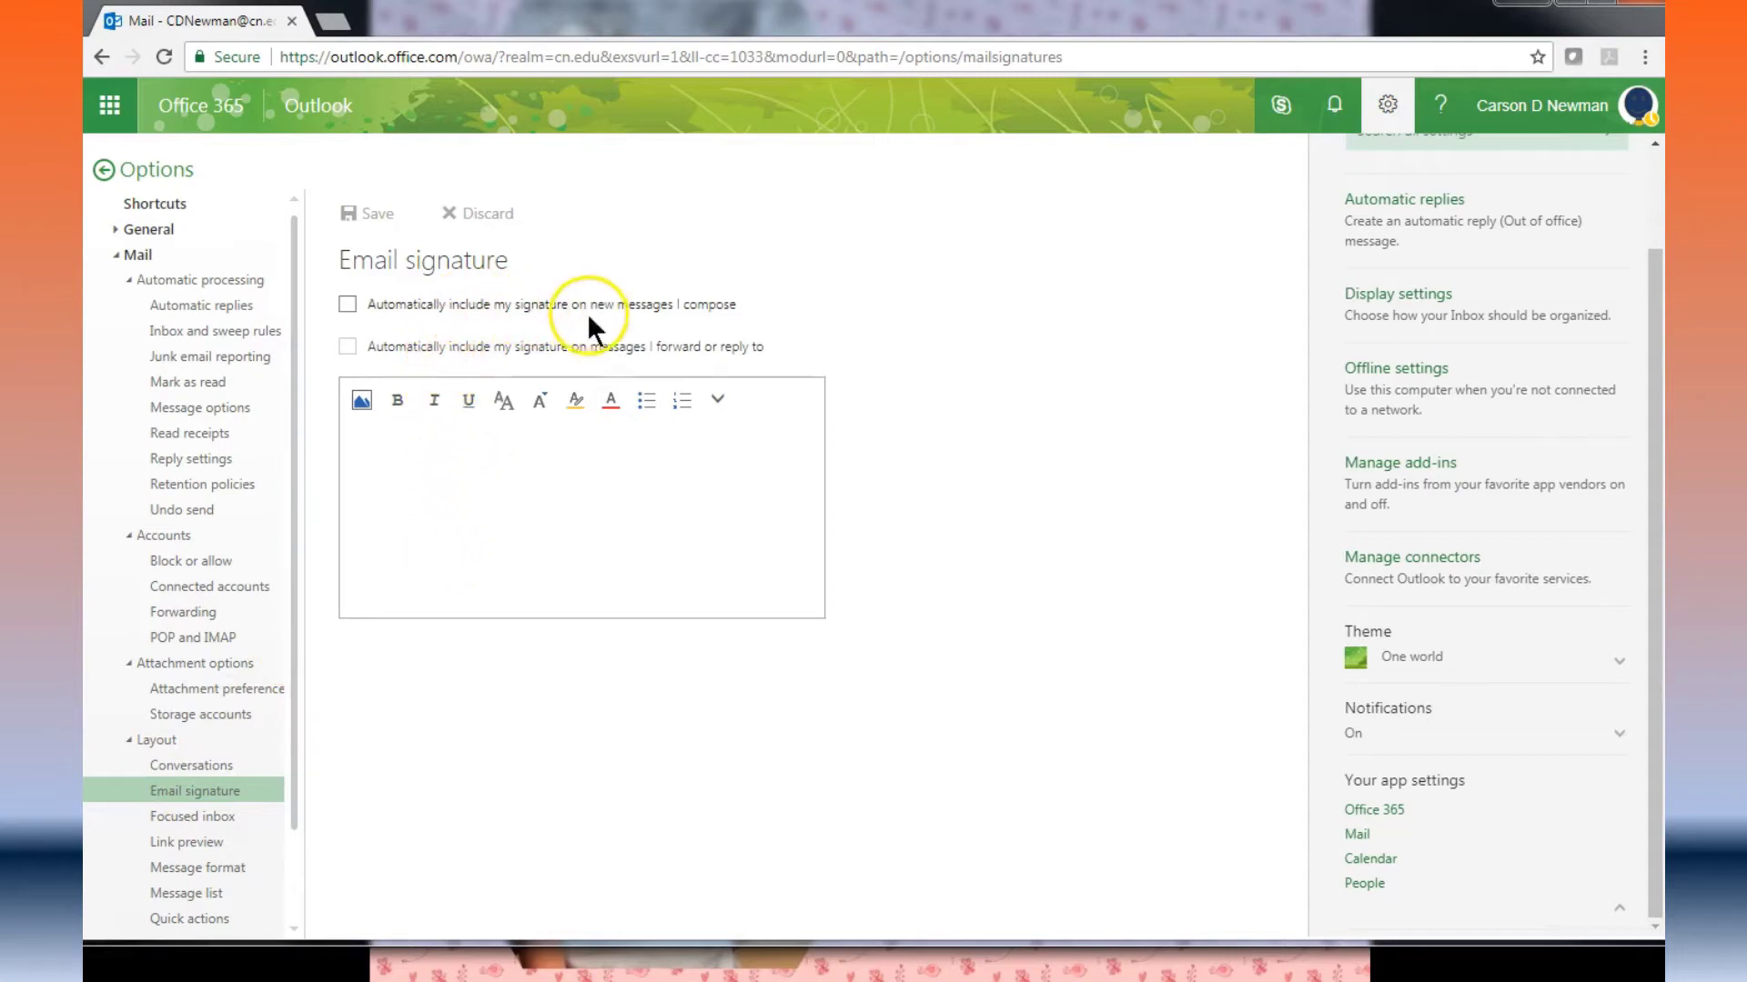
left_click(545, 493)
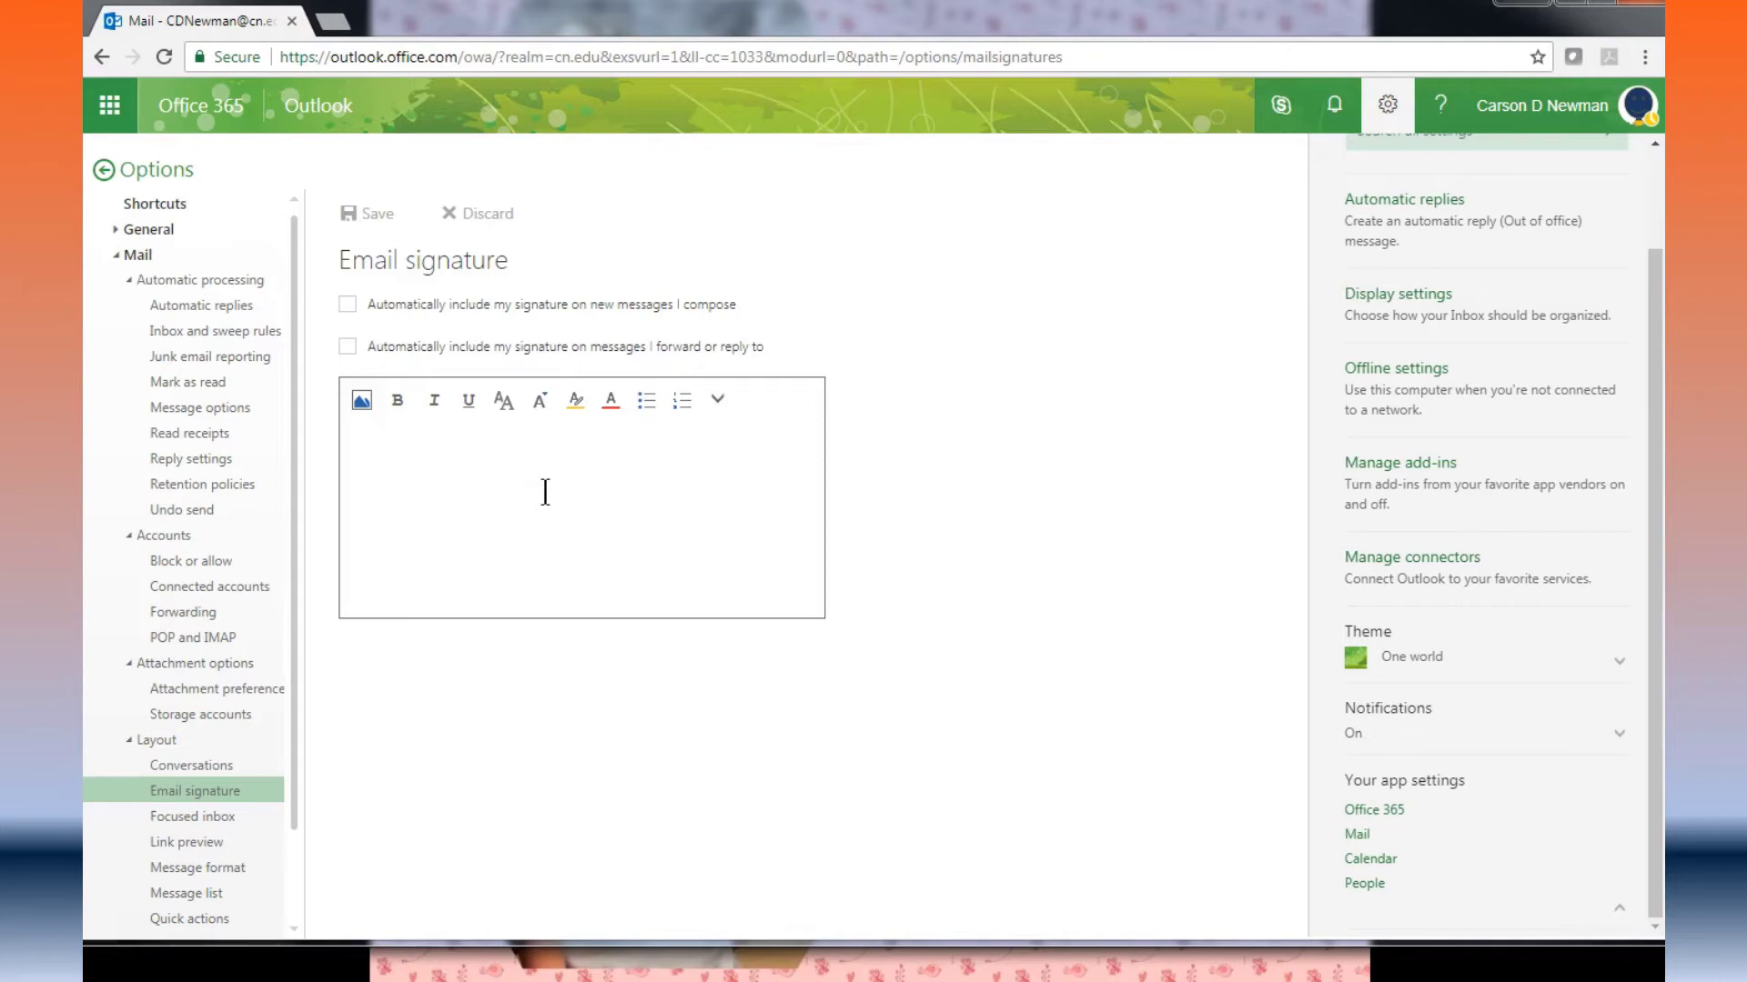
left_click(348, 305)
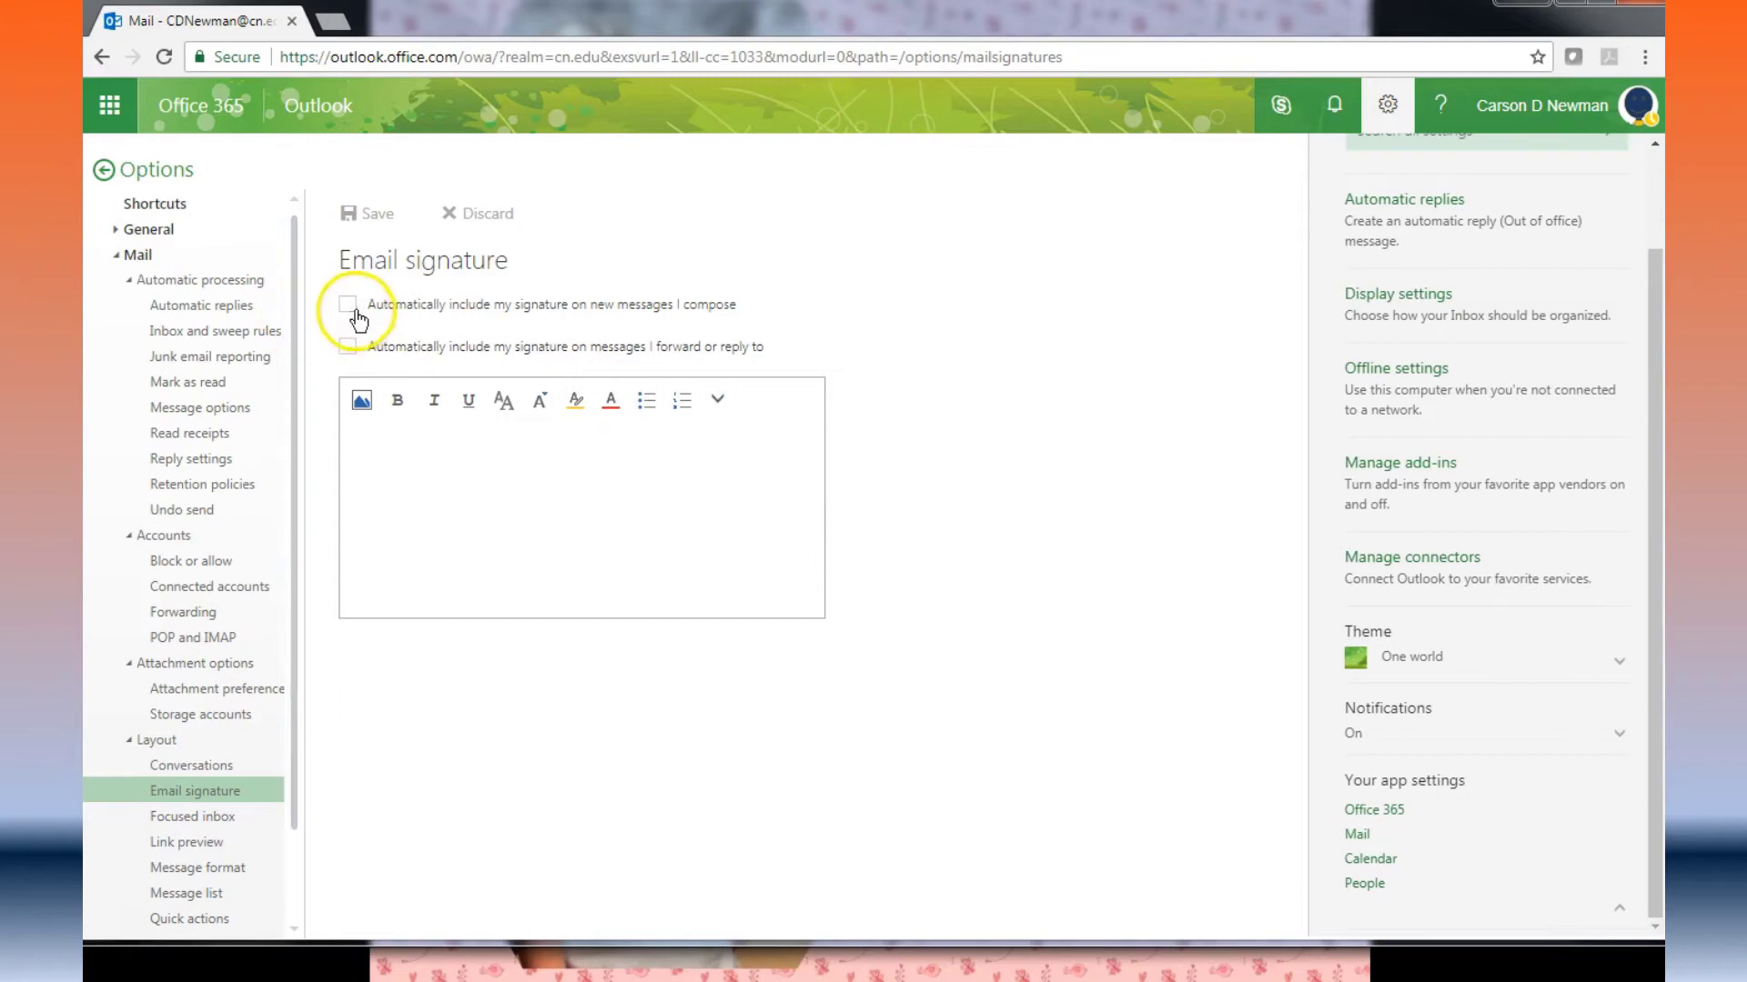
left_click(537, 507)
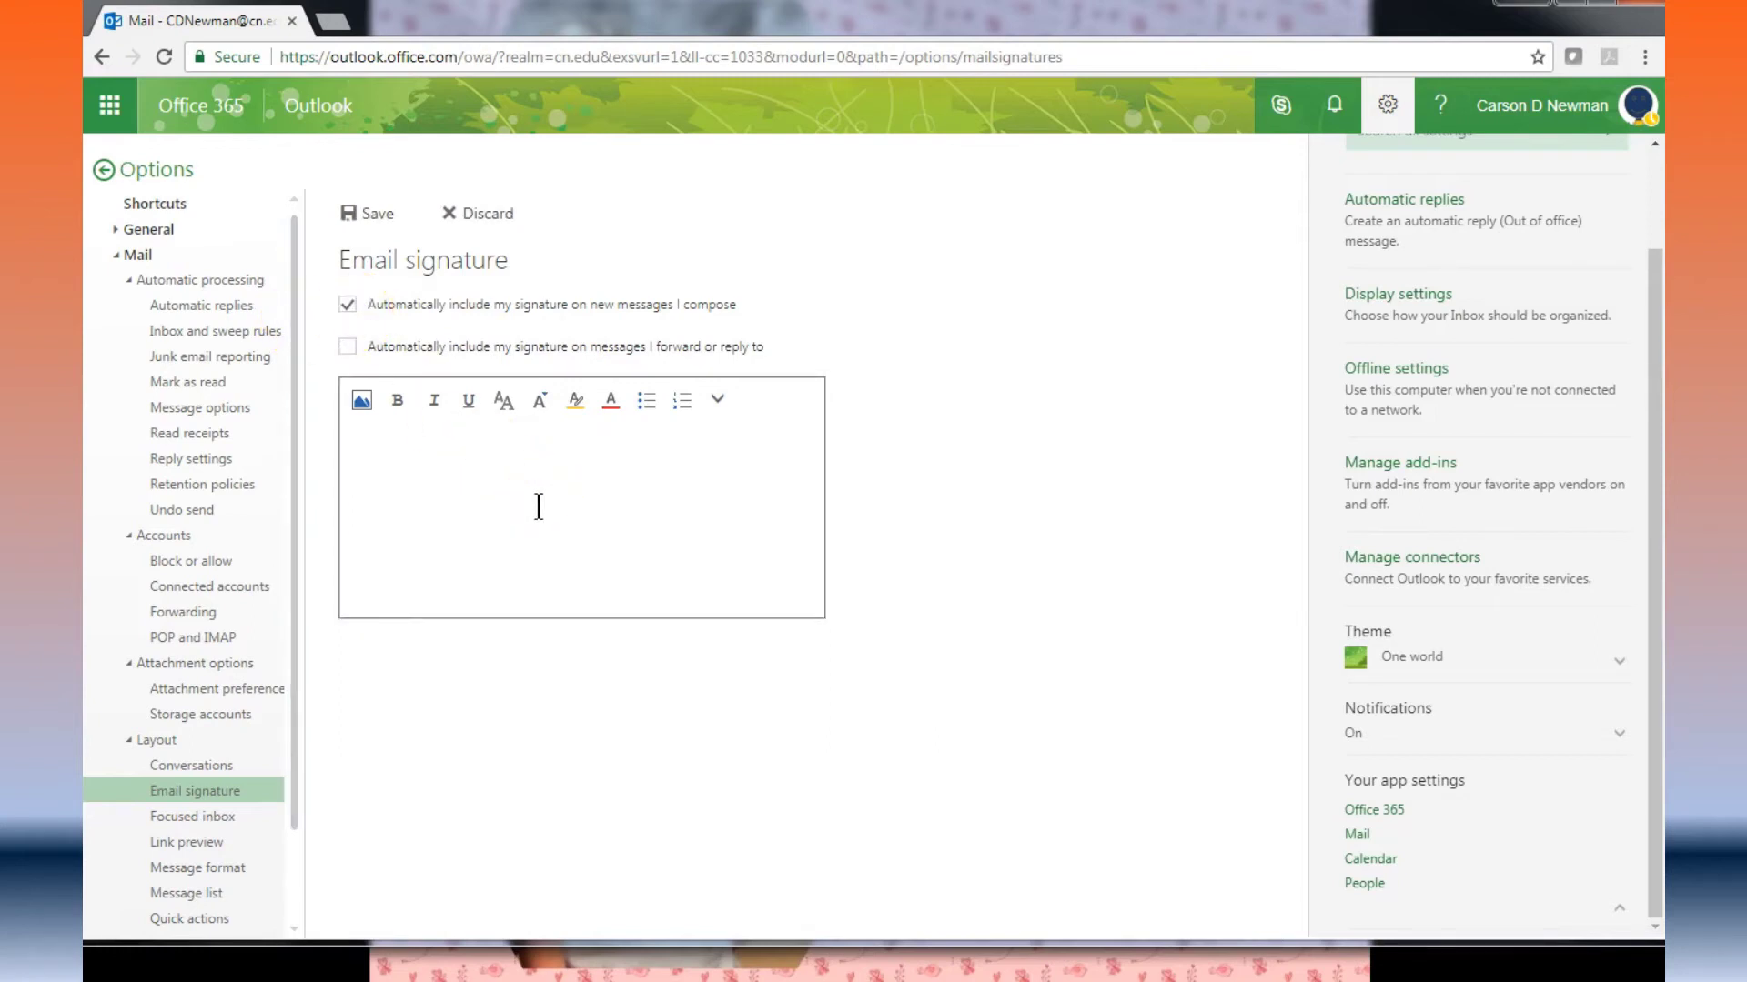
left_click(537, 507)
Step: Enter your name, 'Student at Carson-Newman University' and a phone number as the signature, save, and return
type("Carson D. Newman")
key("Return")
type("Student")
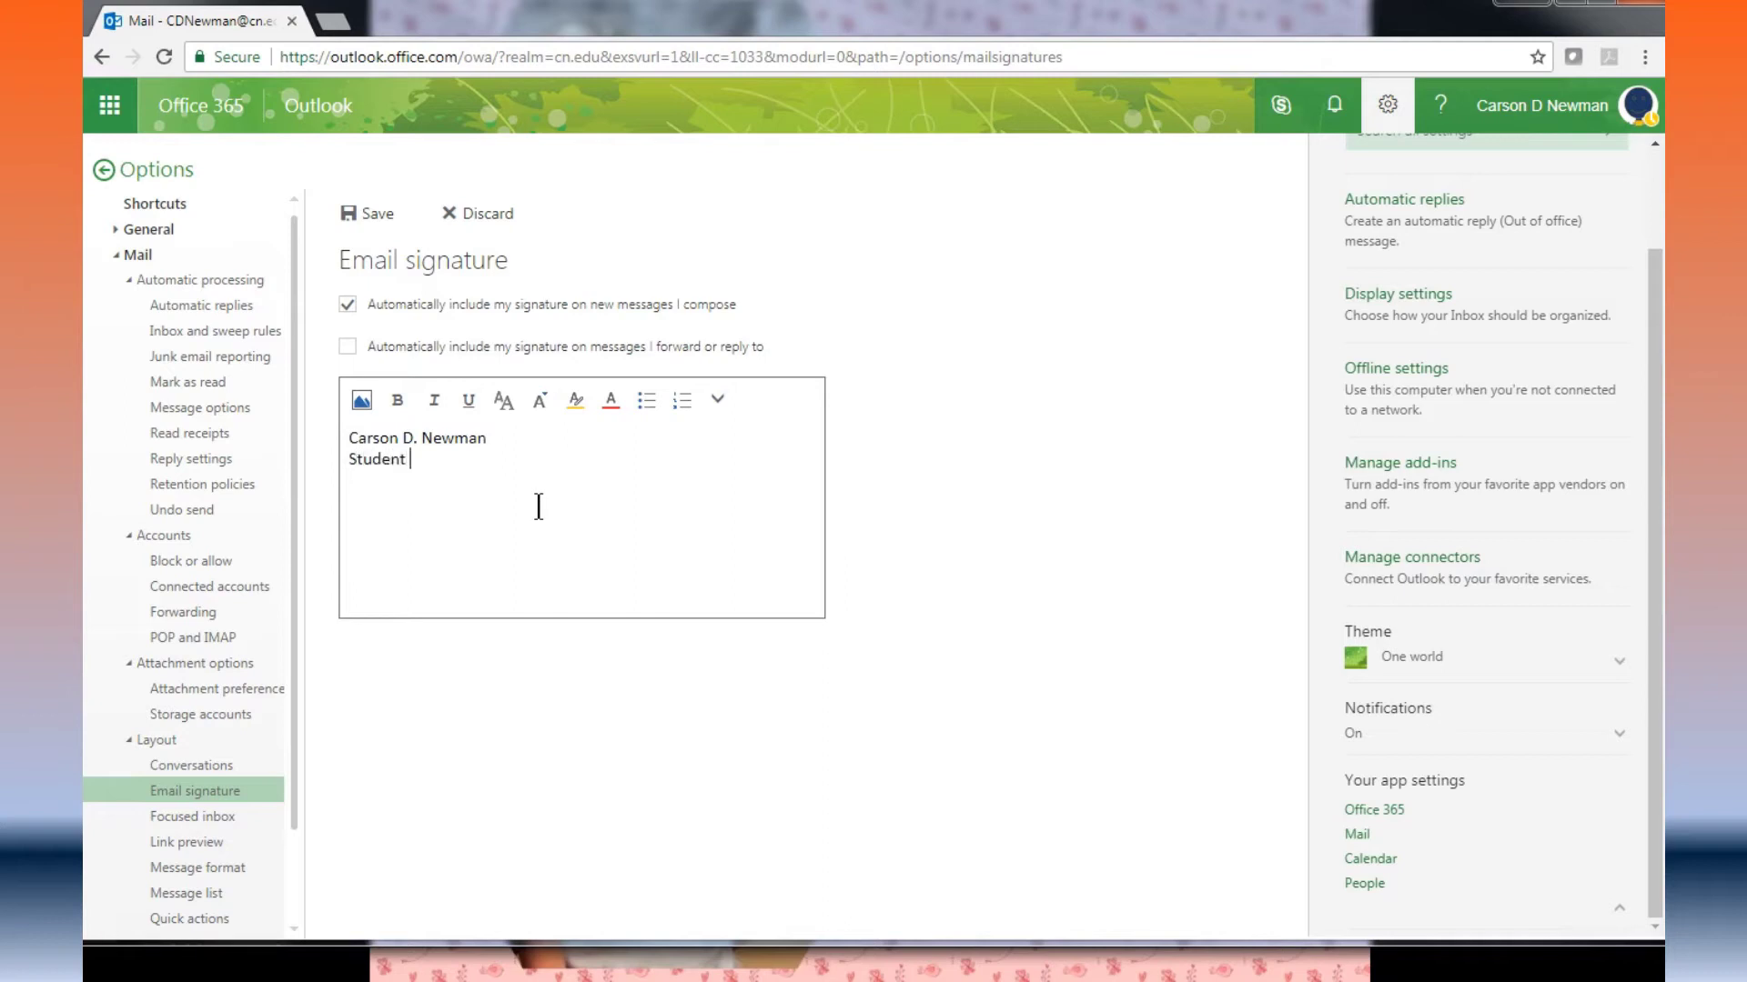
type(" at Carson-Newman Univer")
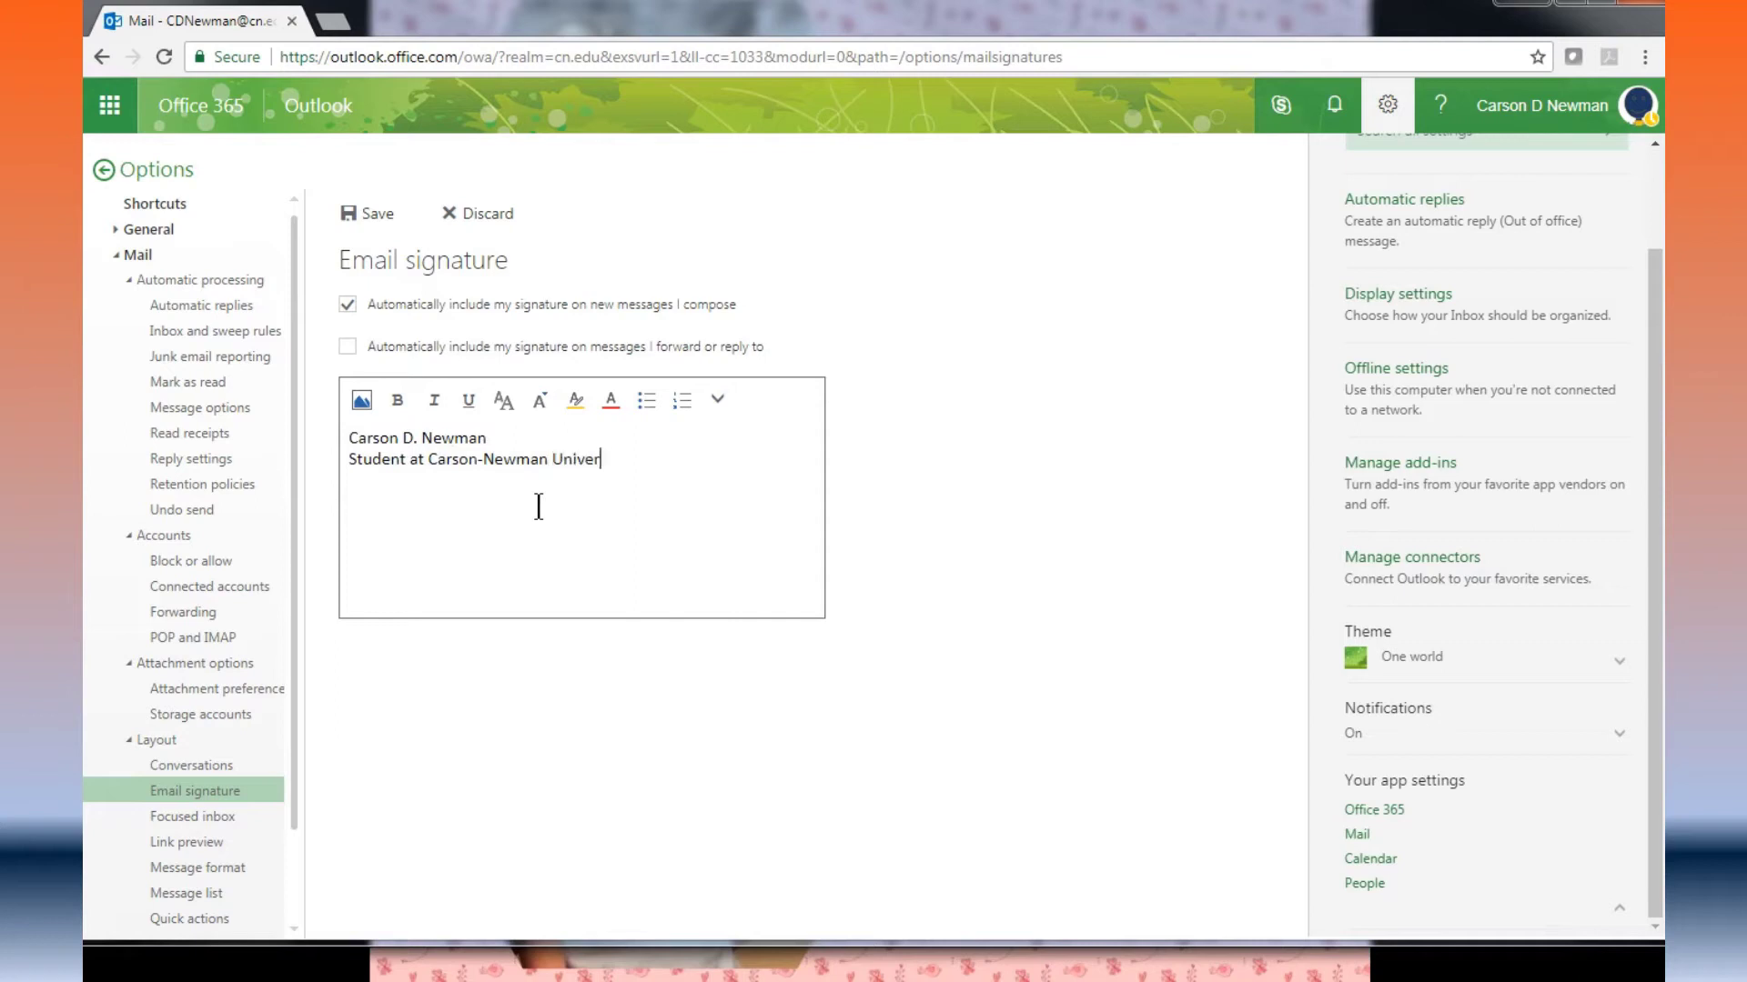
type("sity")
key("Return")
type("865-555-1212")
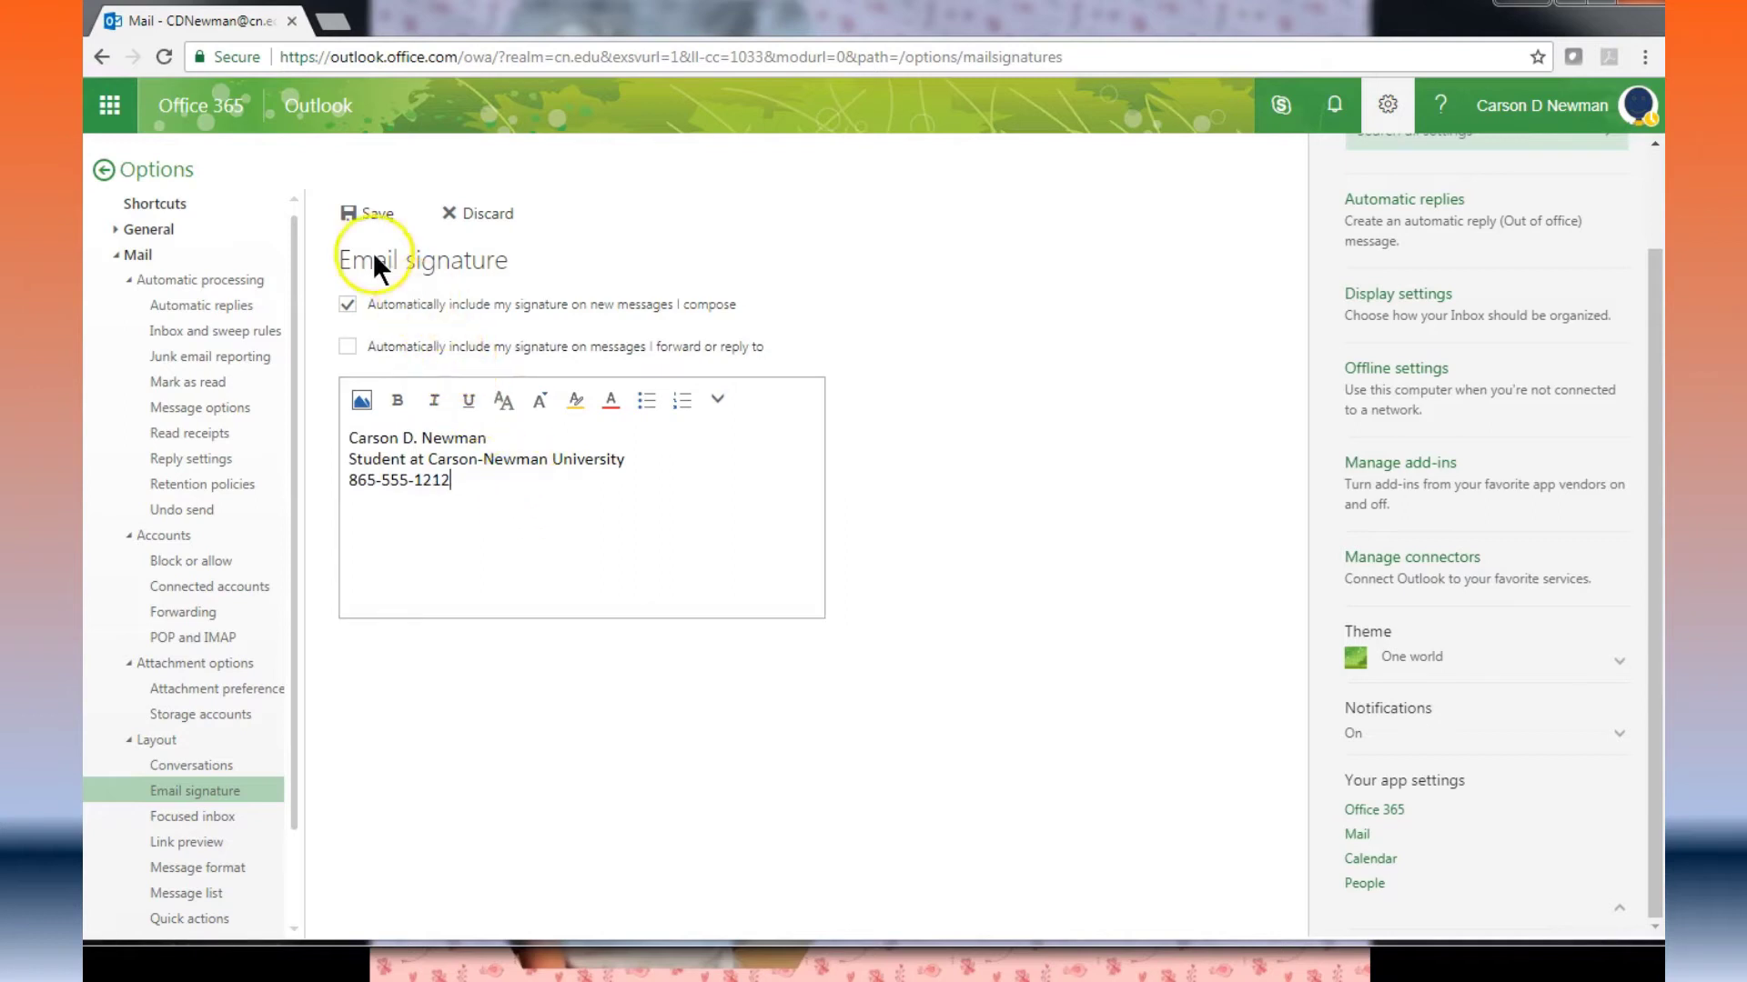
left_click(374, 212)
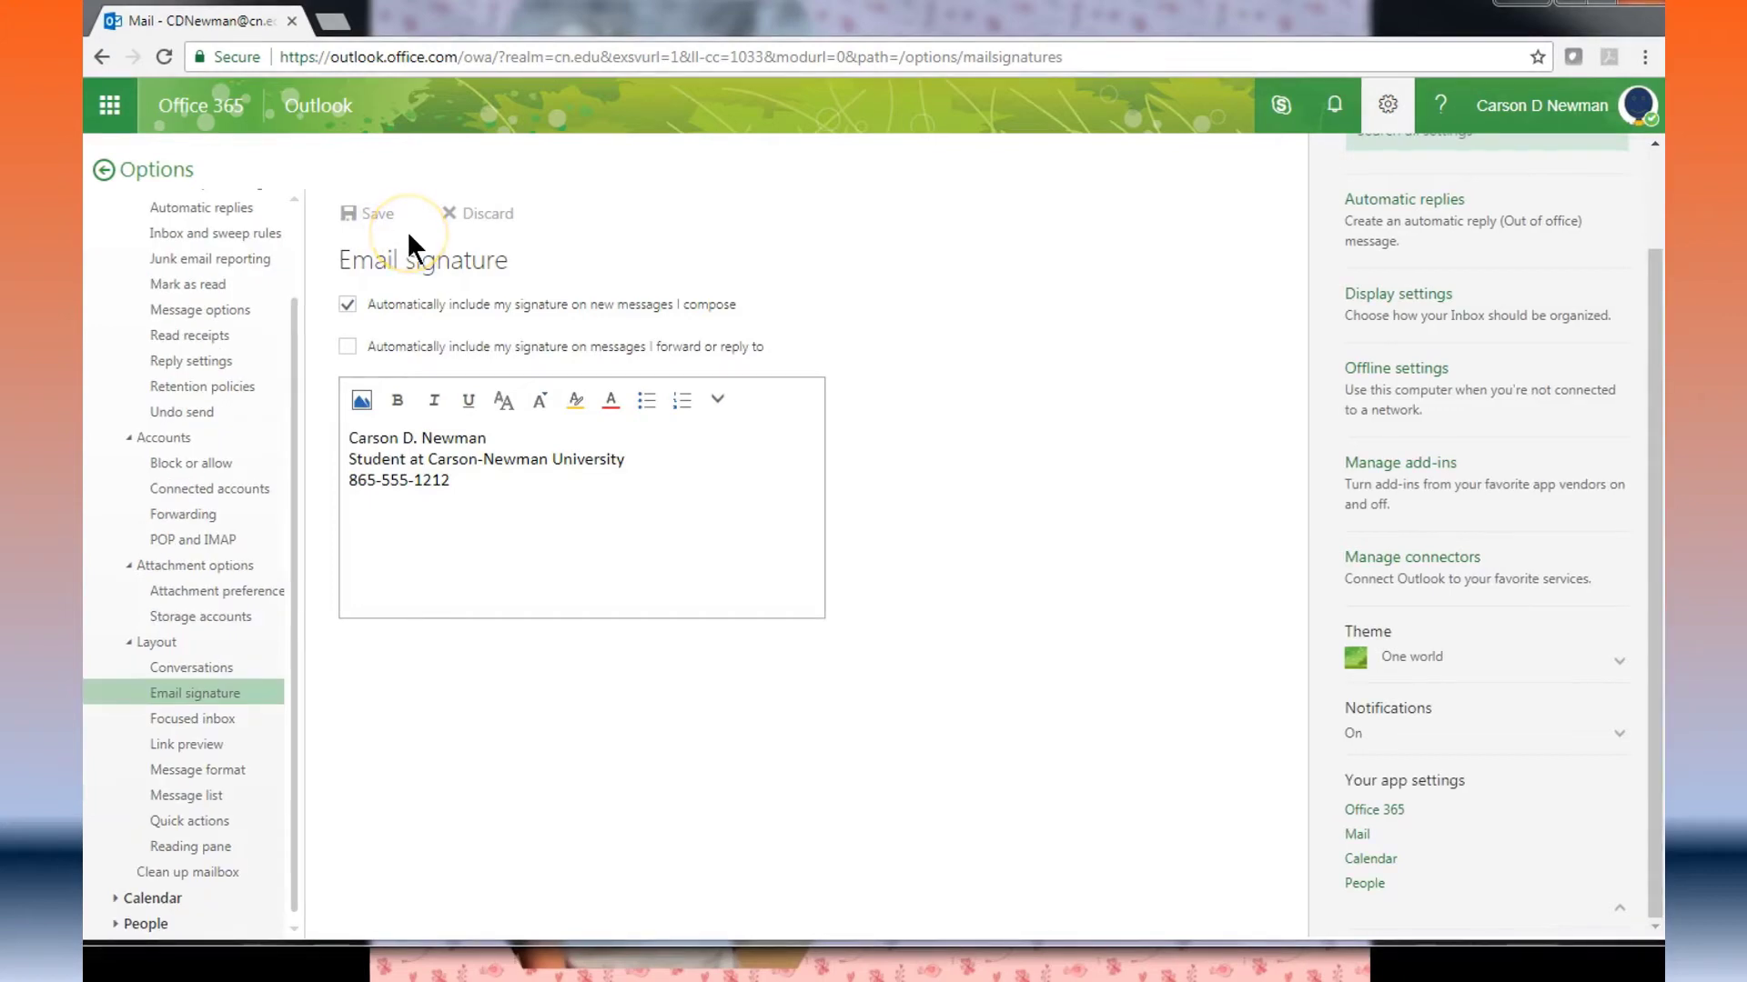
left_click(102, 171)
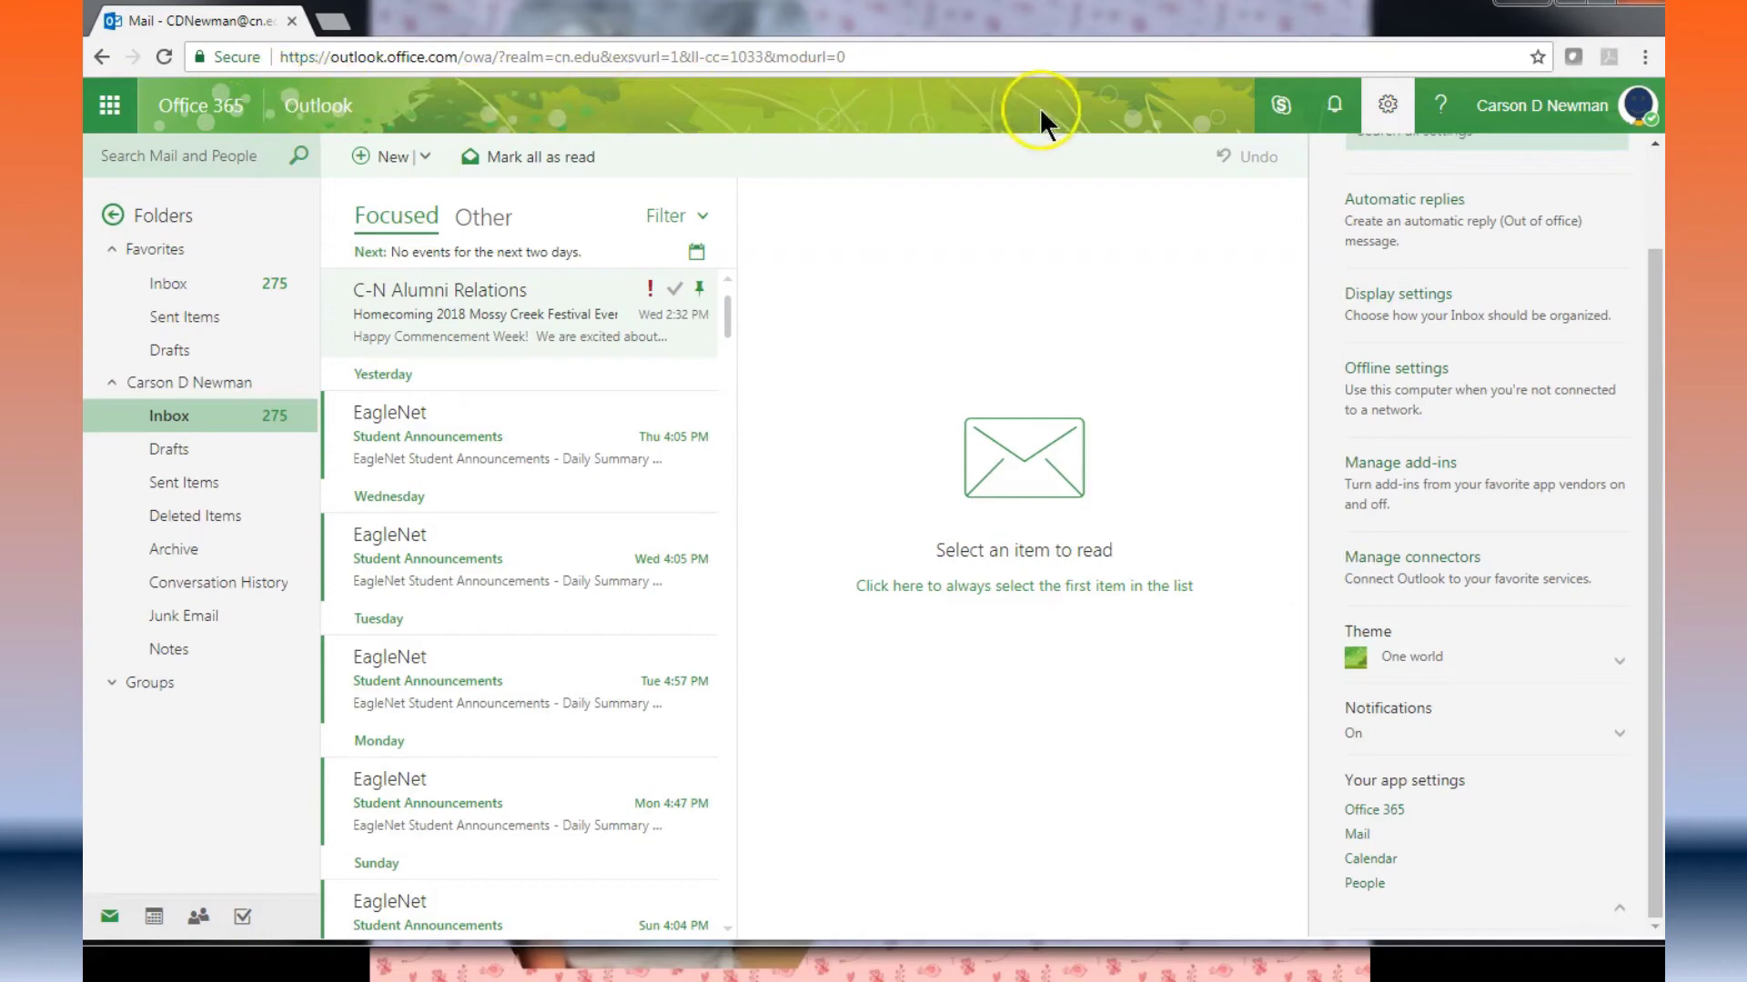
Step: Apply and save the Cats theme, close Settings, and switch to the Calendar
left_click(1621, 662)
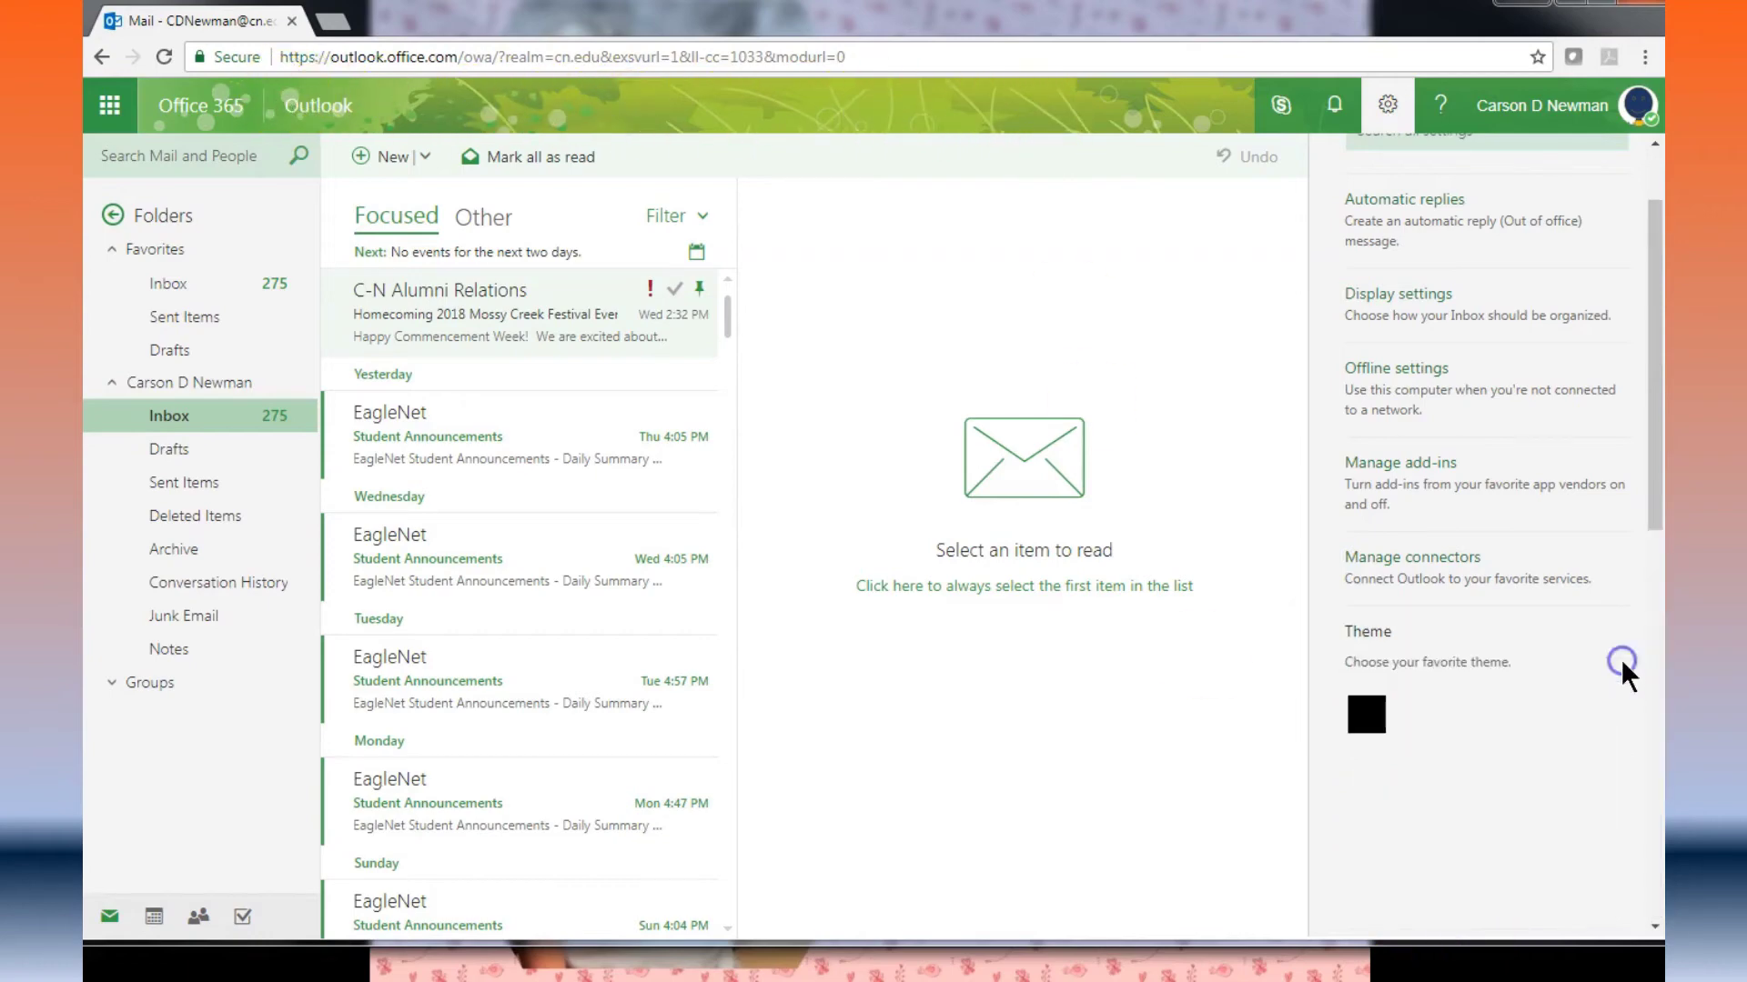
scroll(1592, 691, "down", 3)
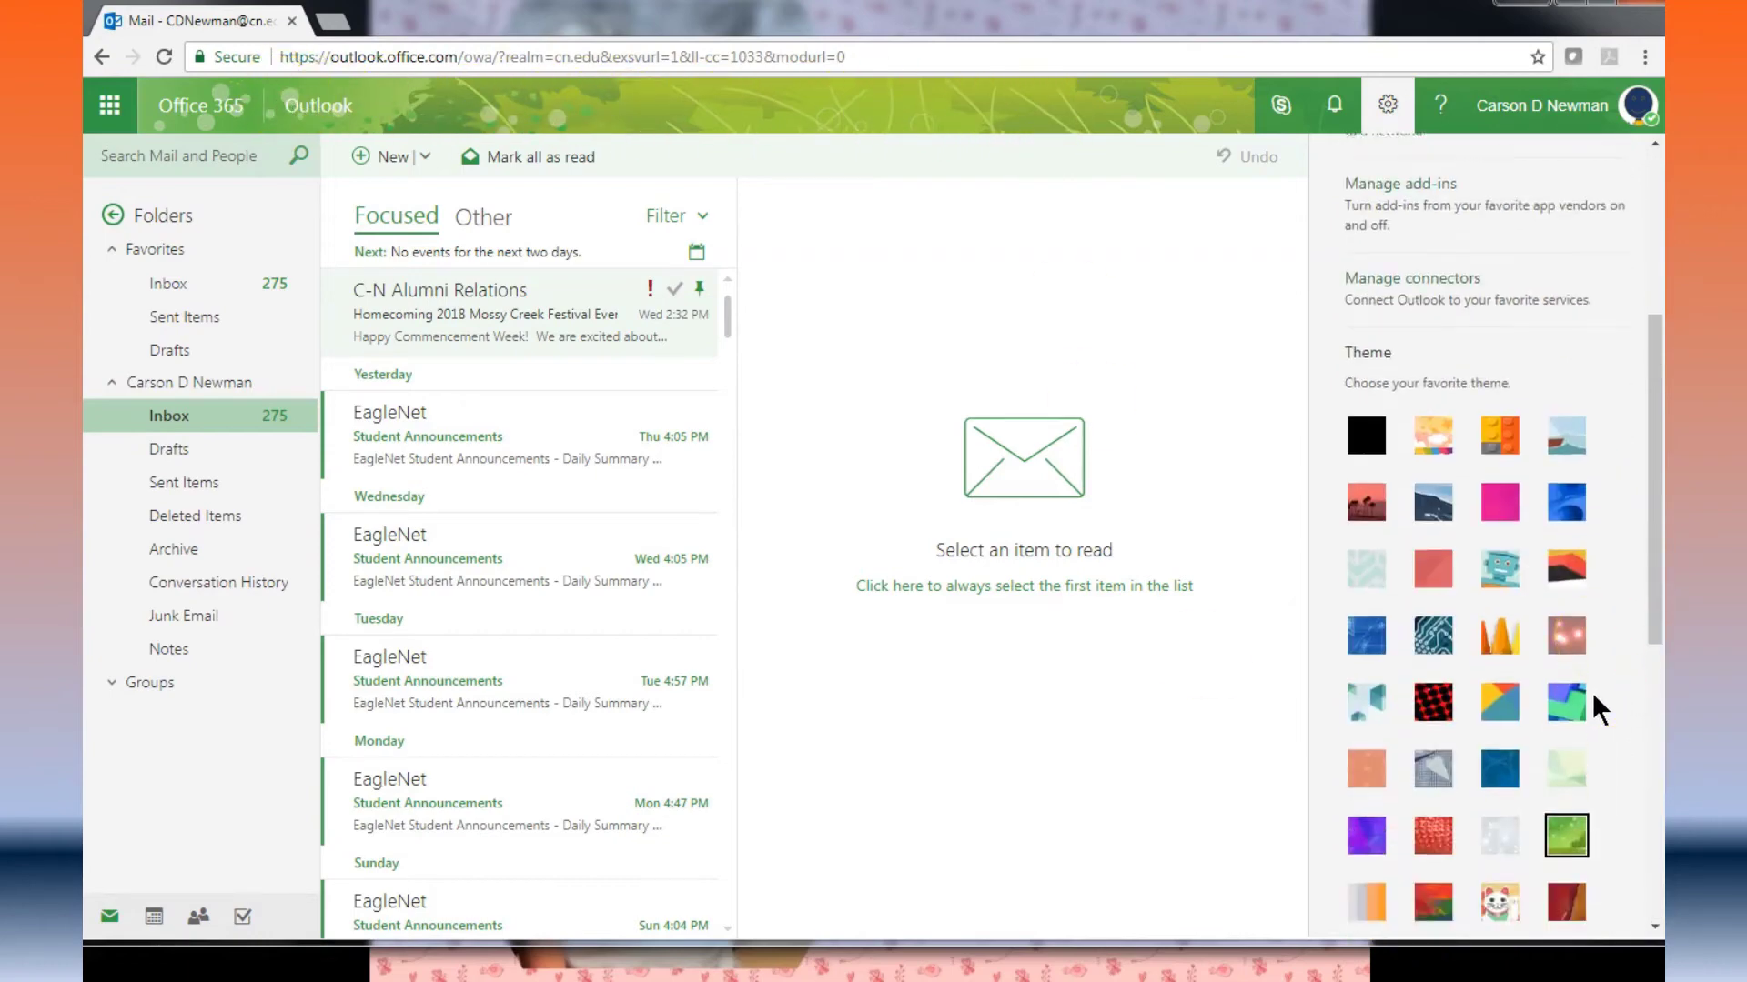
scroll(1592, 692, "down", 7)
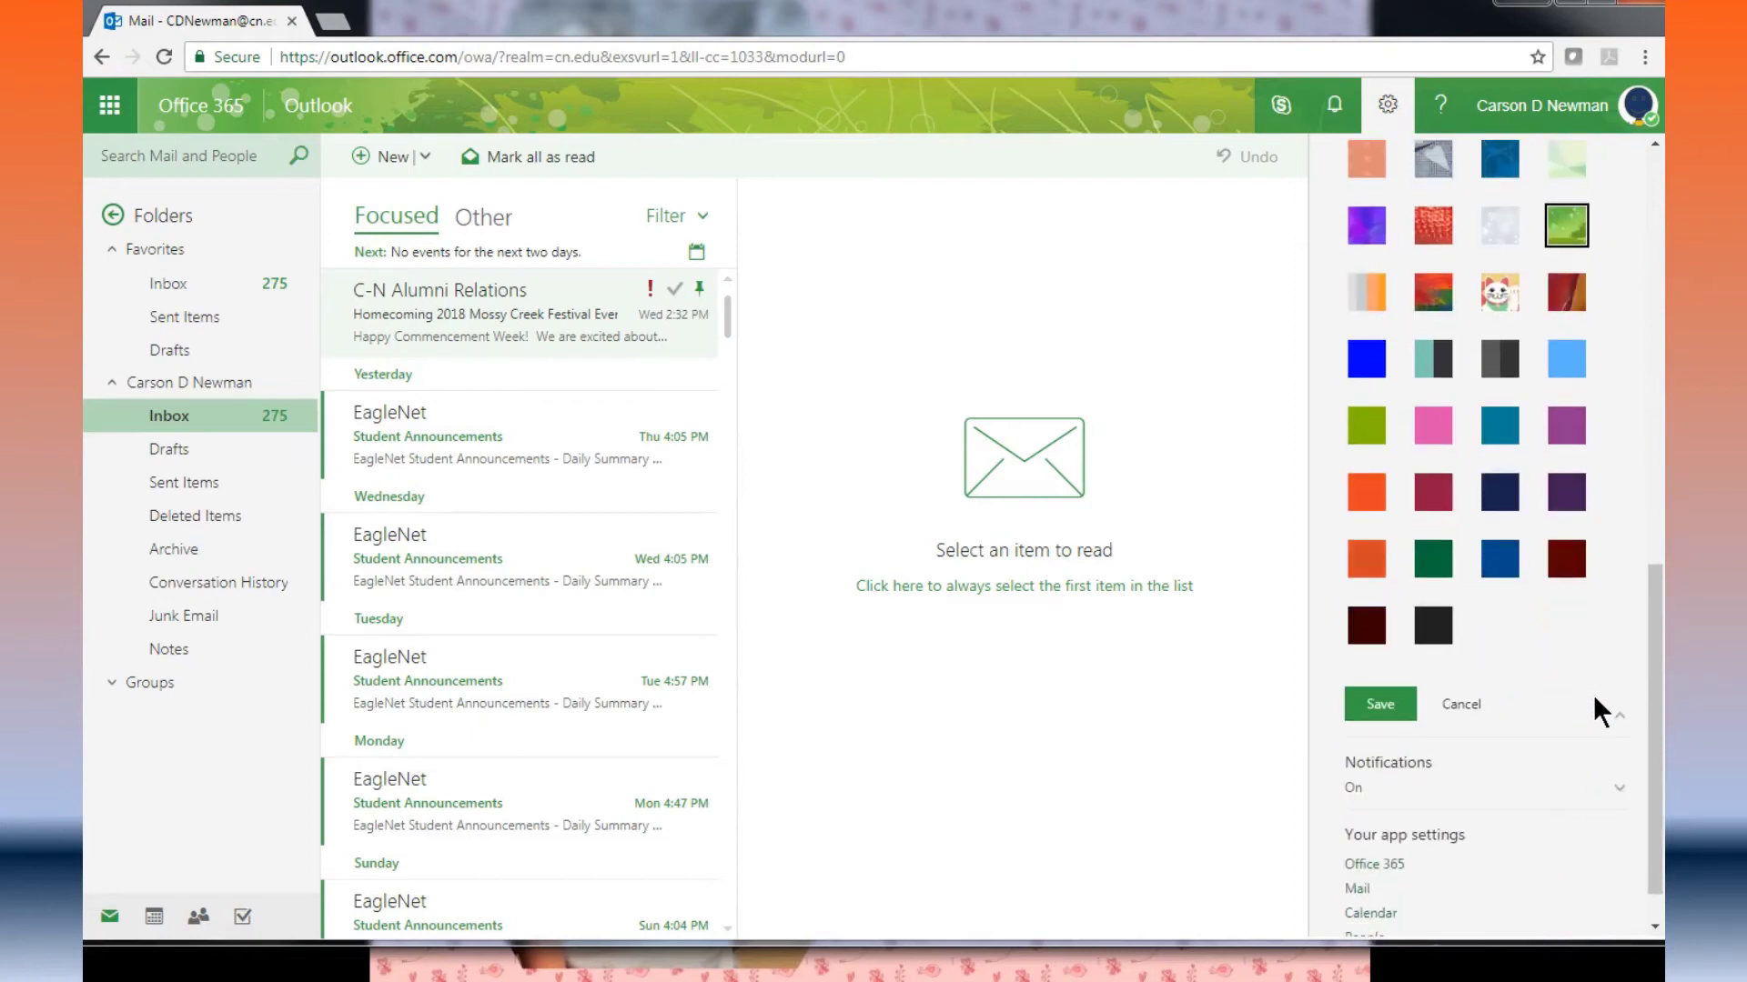
scroll(1592, 695, "up", 3)
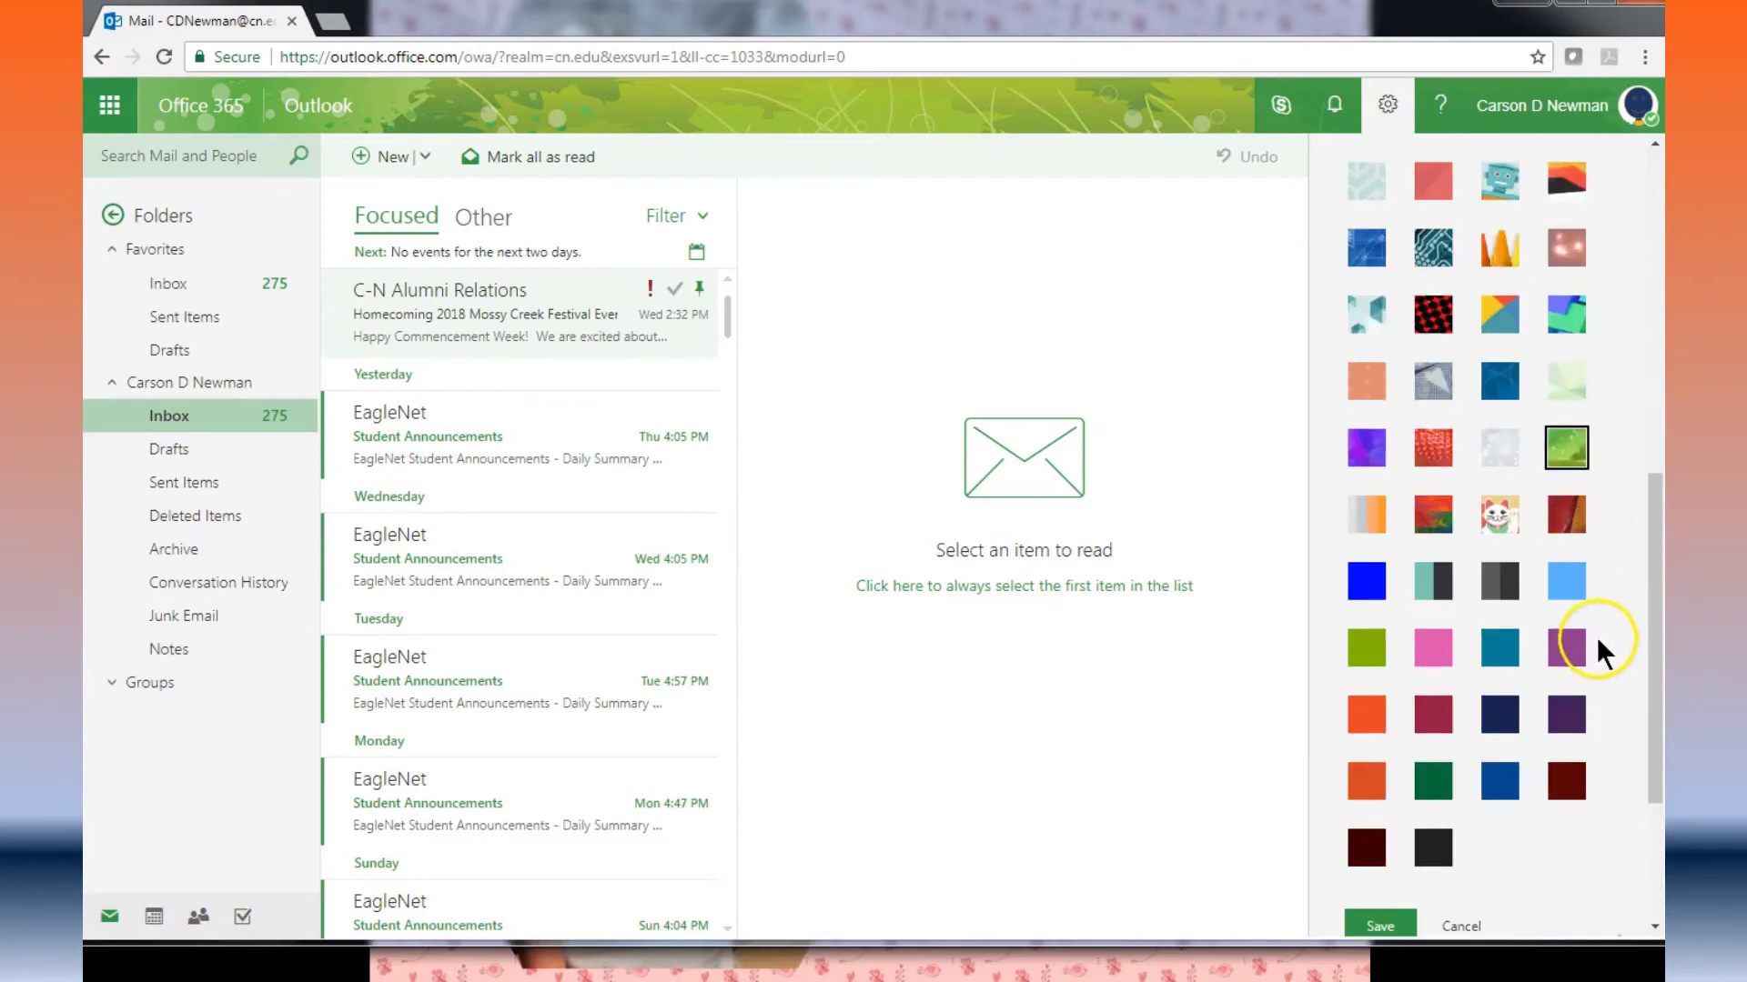
scroll(1599, 642, "up", 1)
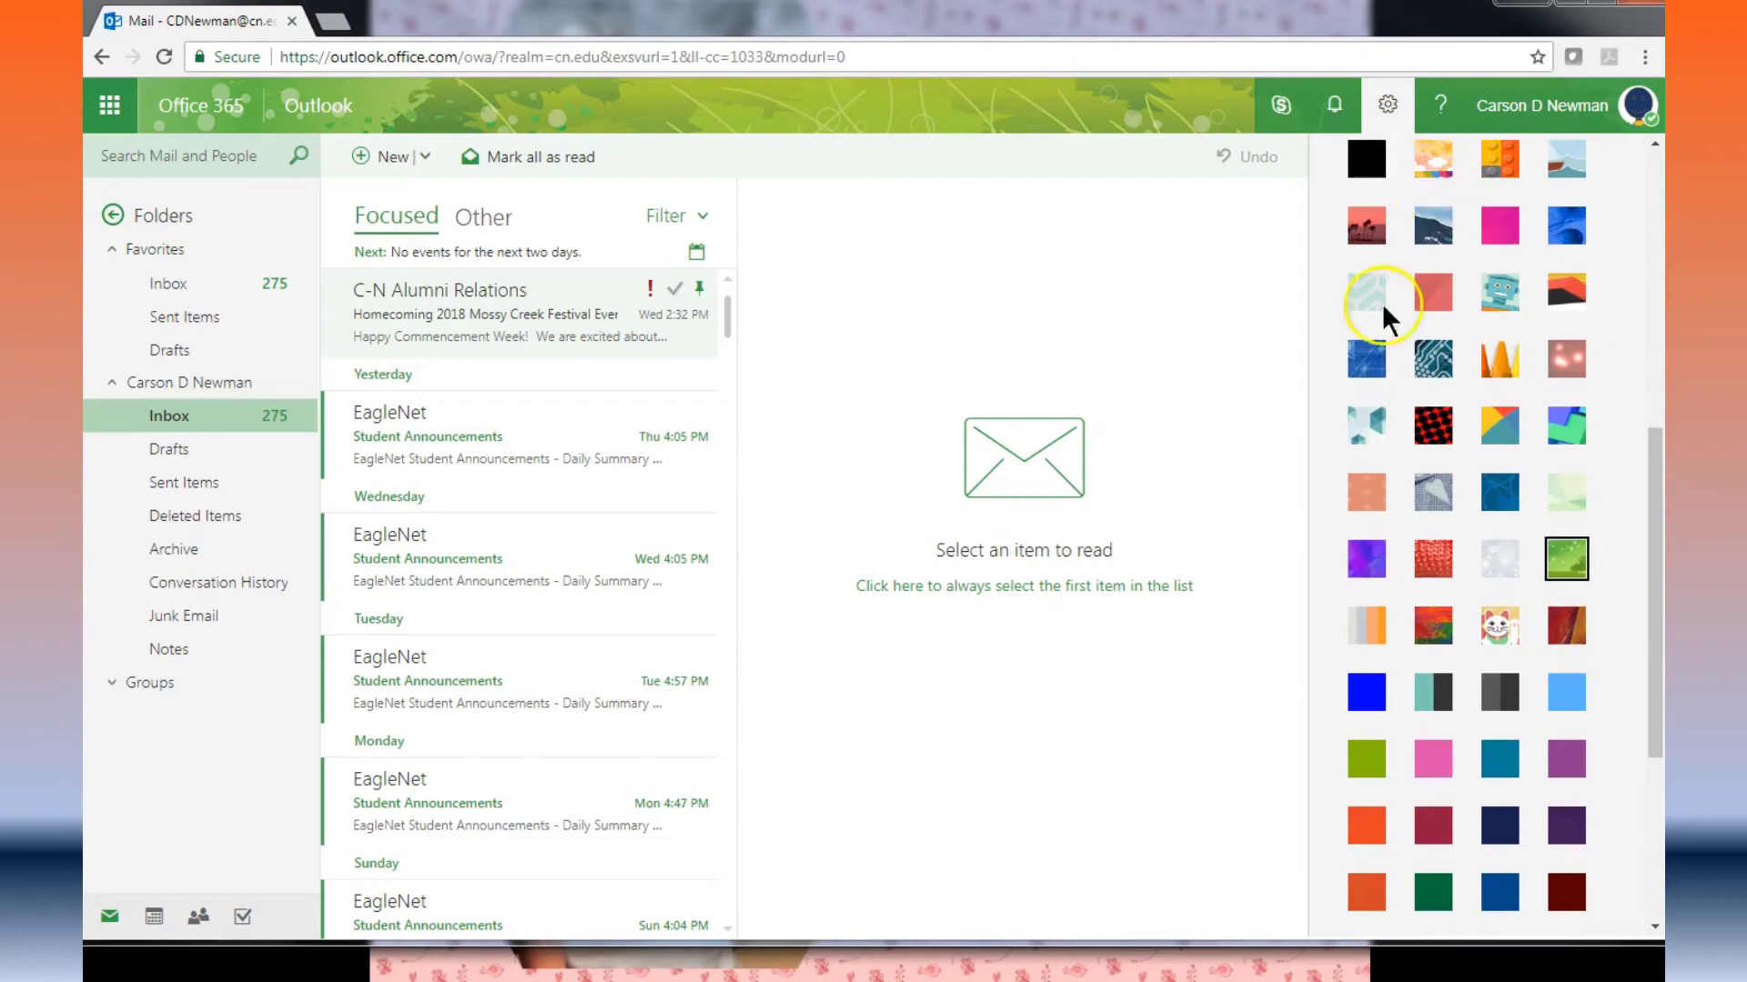
left_click(1501, 639)
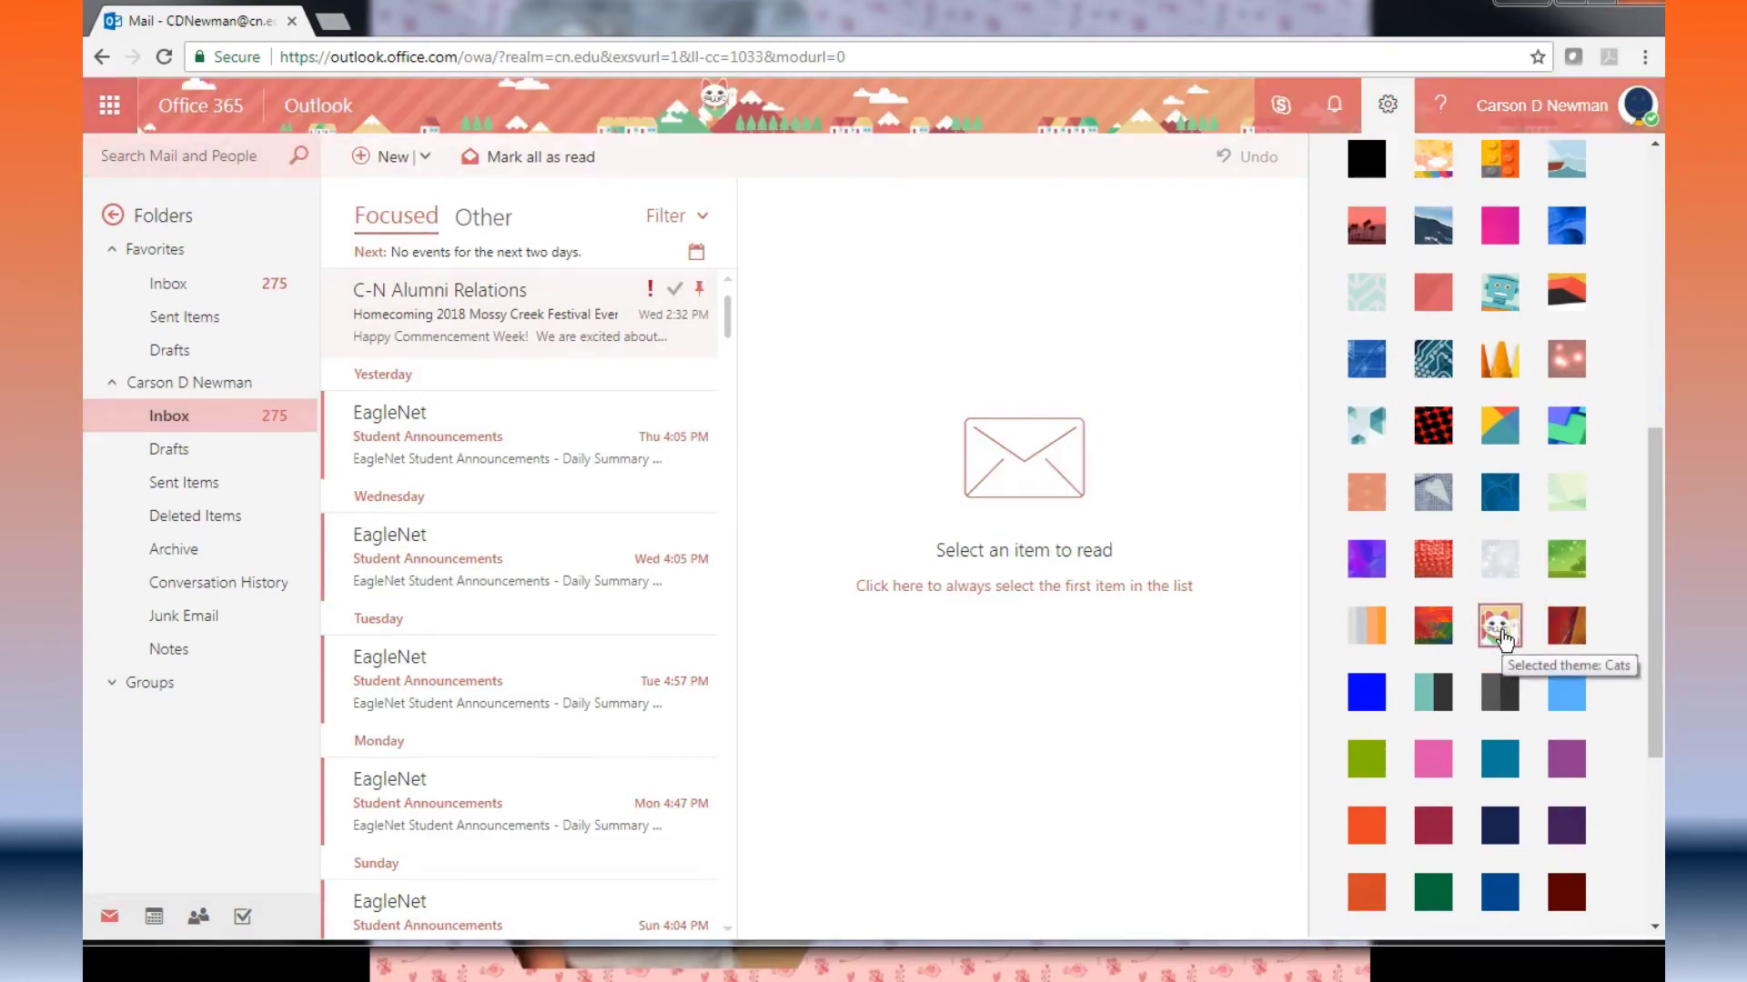
scroll(1503, 639, "down", 3)
left_click(1384, 702)
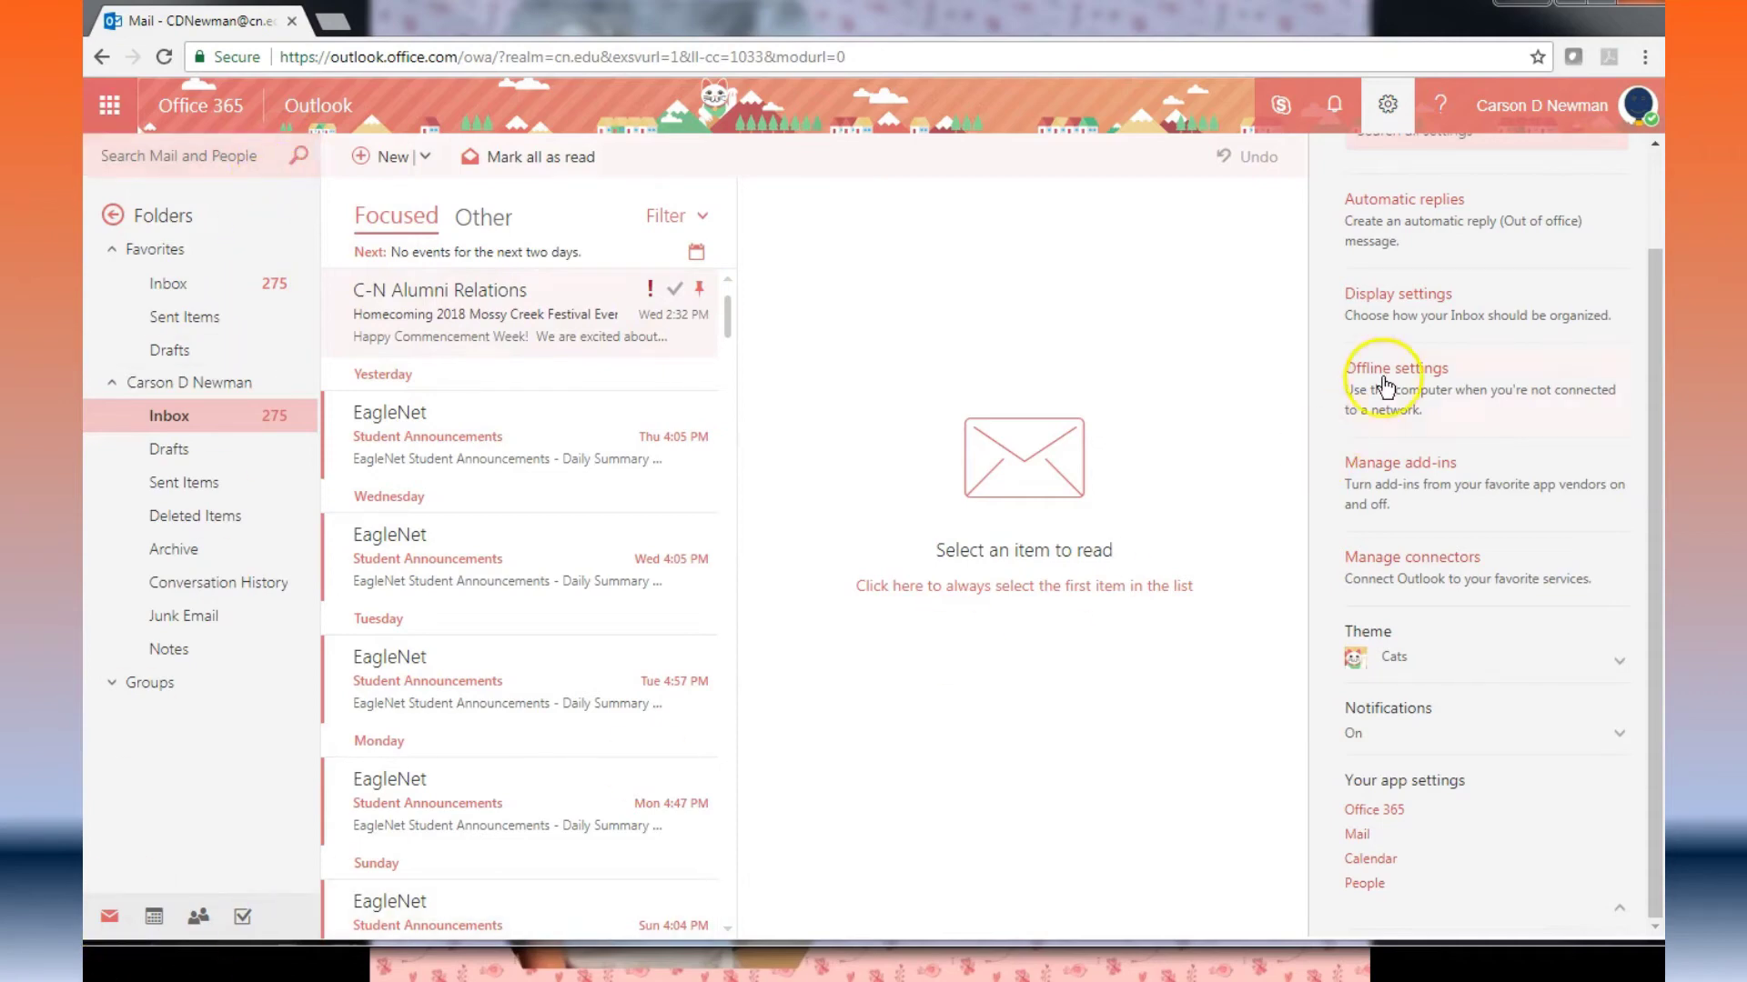
left_click(1387, 106)
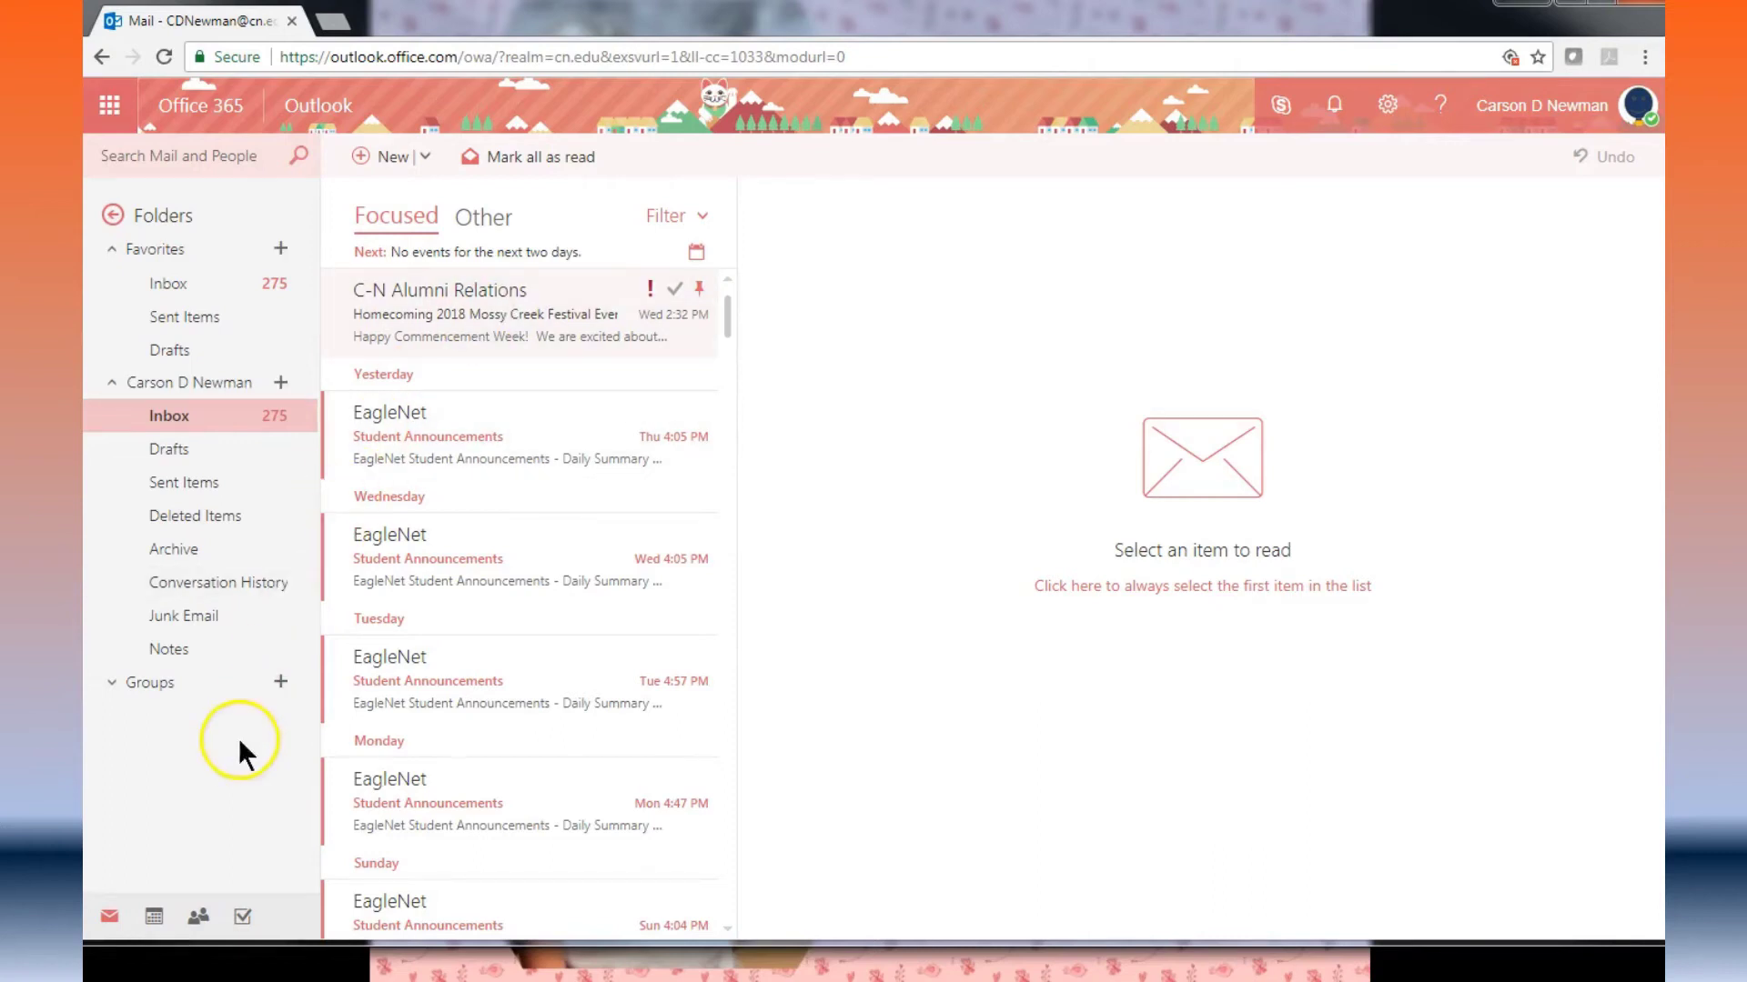
left_click(146, 912)
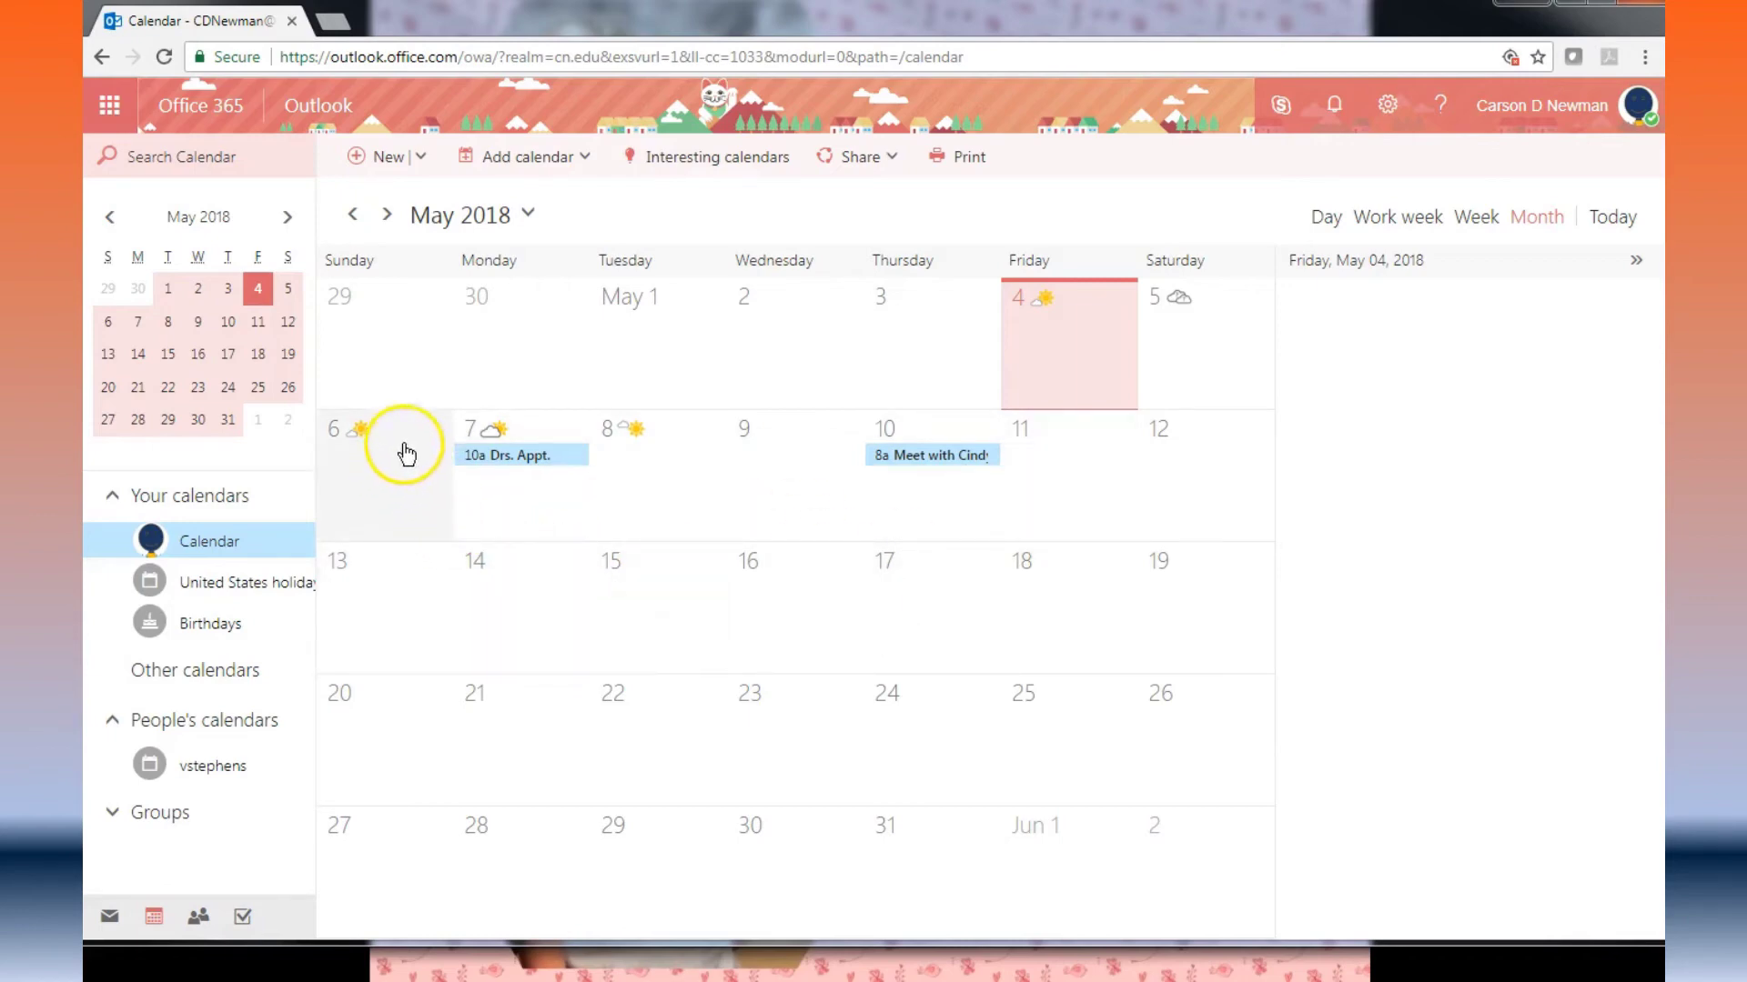
Step: Open a full new event form for Friday, May 4, 2018, 9:00–9:30 AM
left_click(1064, 373)
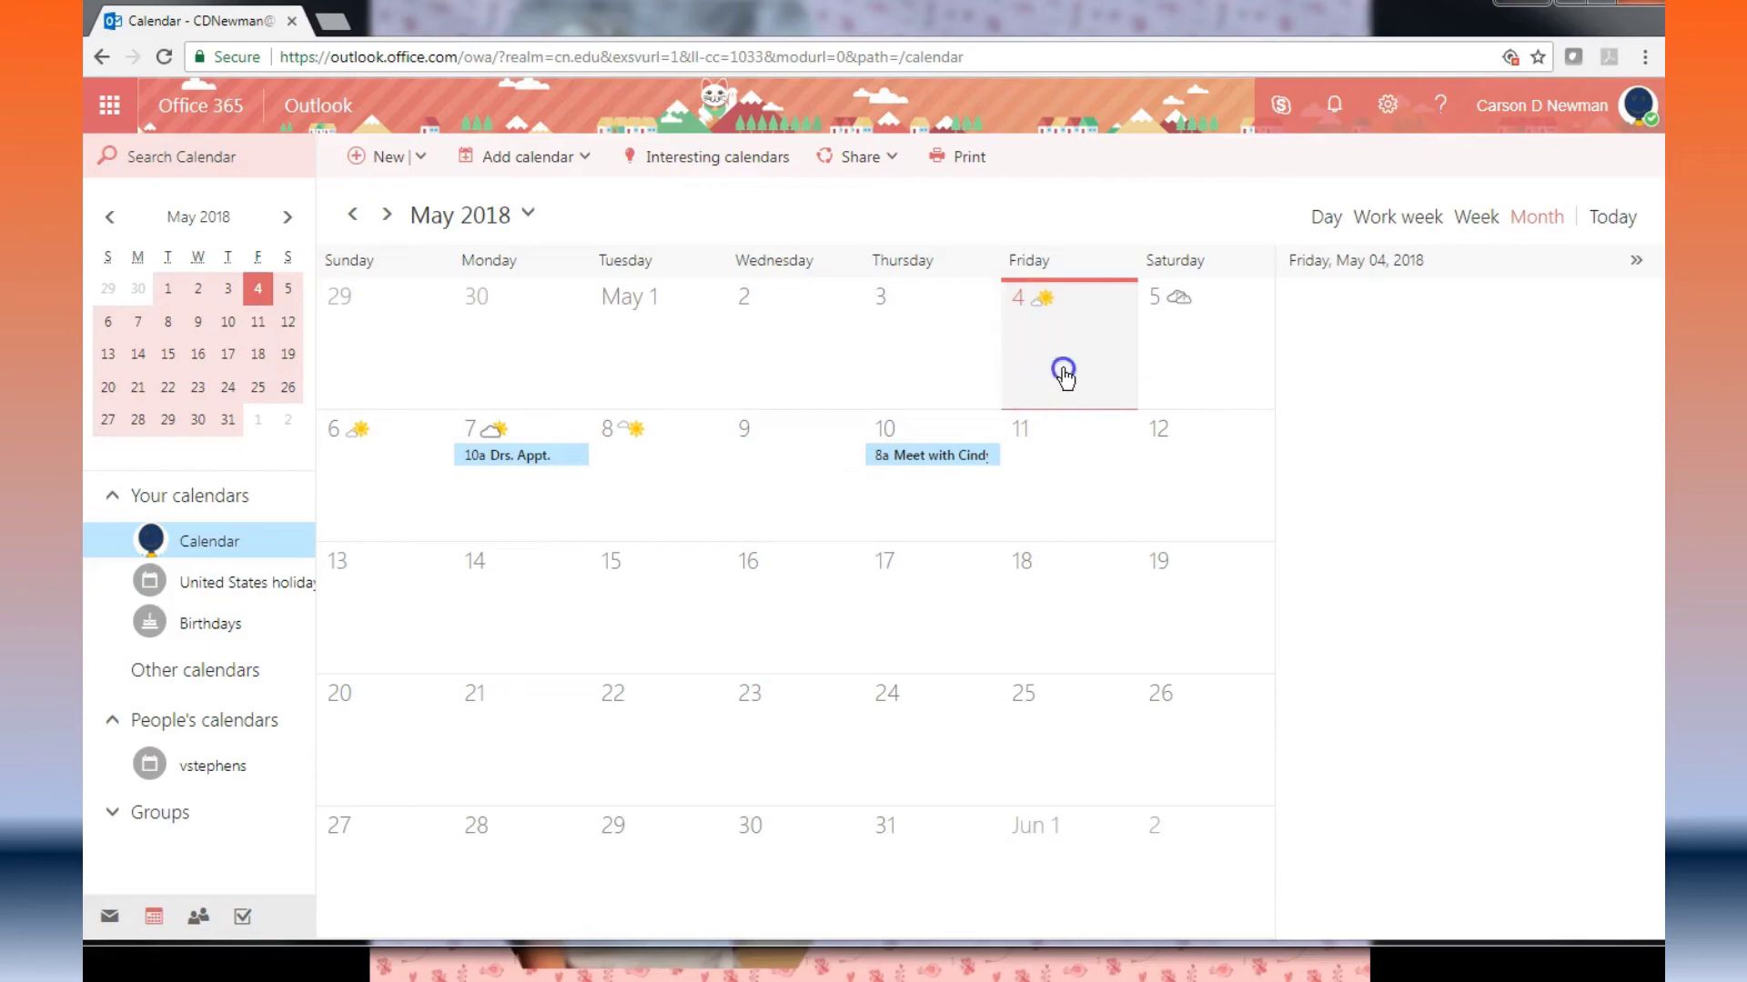
double_click(1066, 377)
left_click(971, 382)
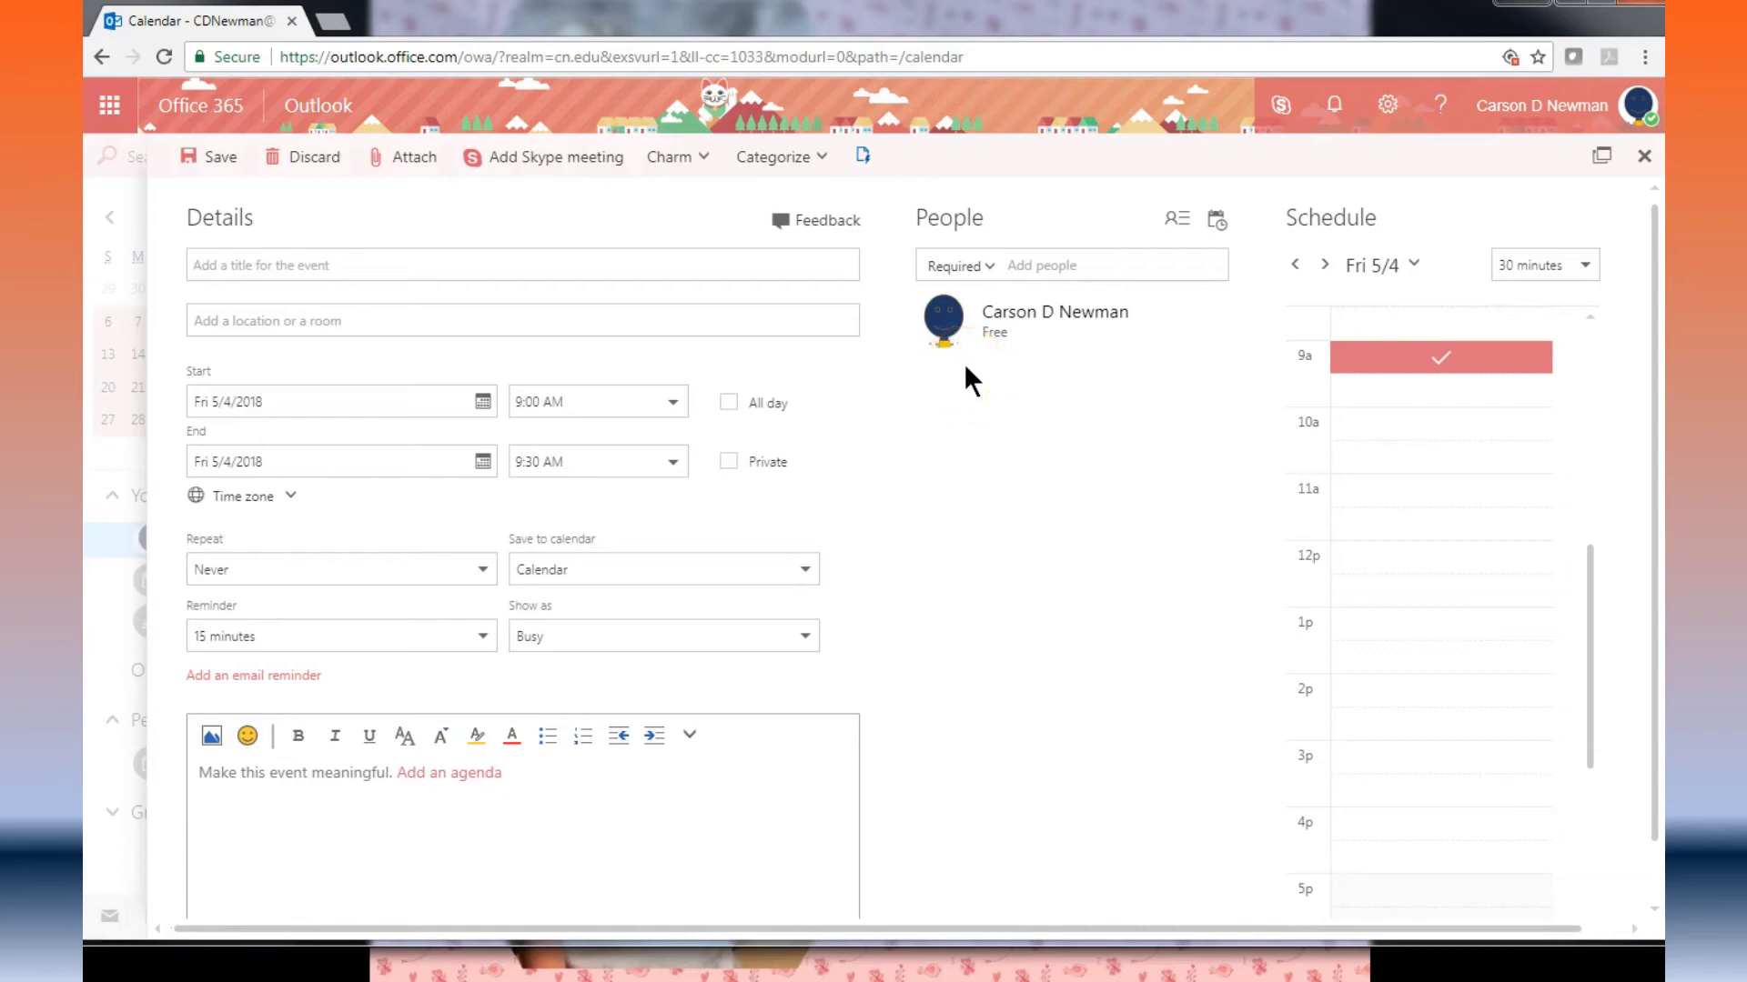
Step: Add a suggested contact as attendee and compare availability in the Scheduling assistant
left_click(981, 324)
left_click(1021, 258)
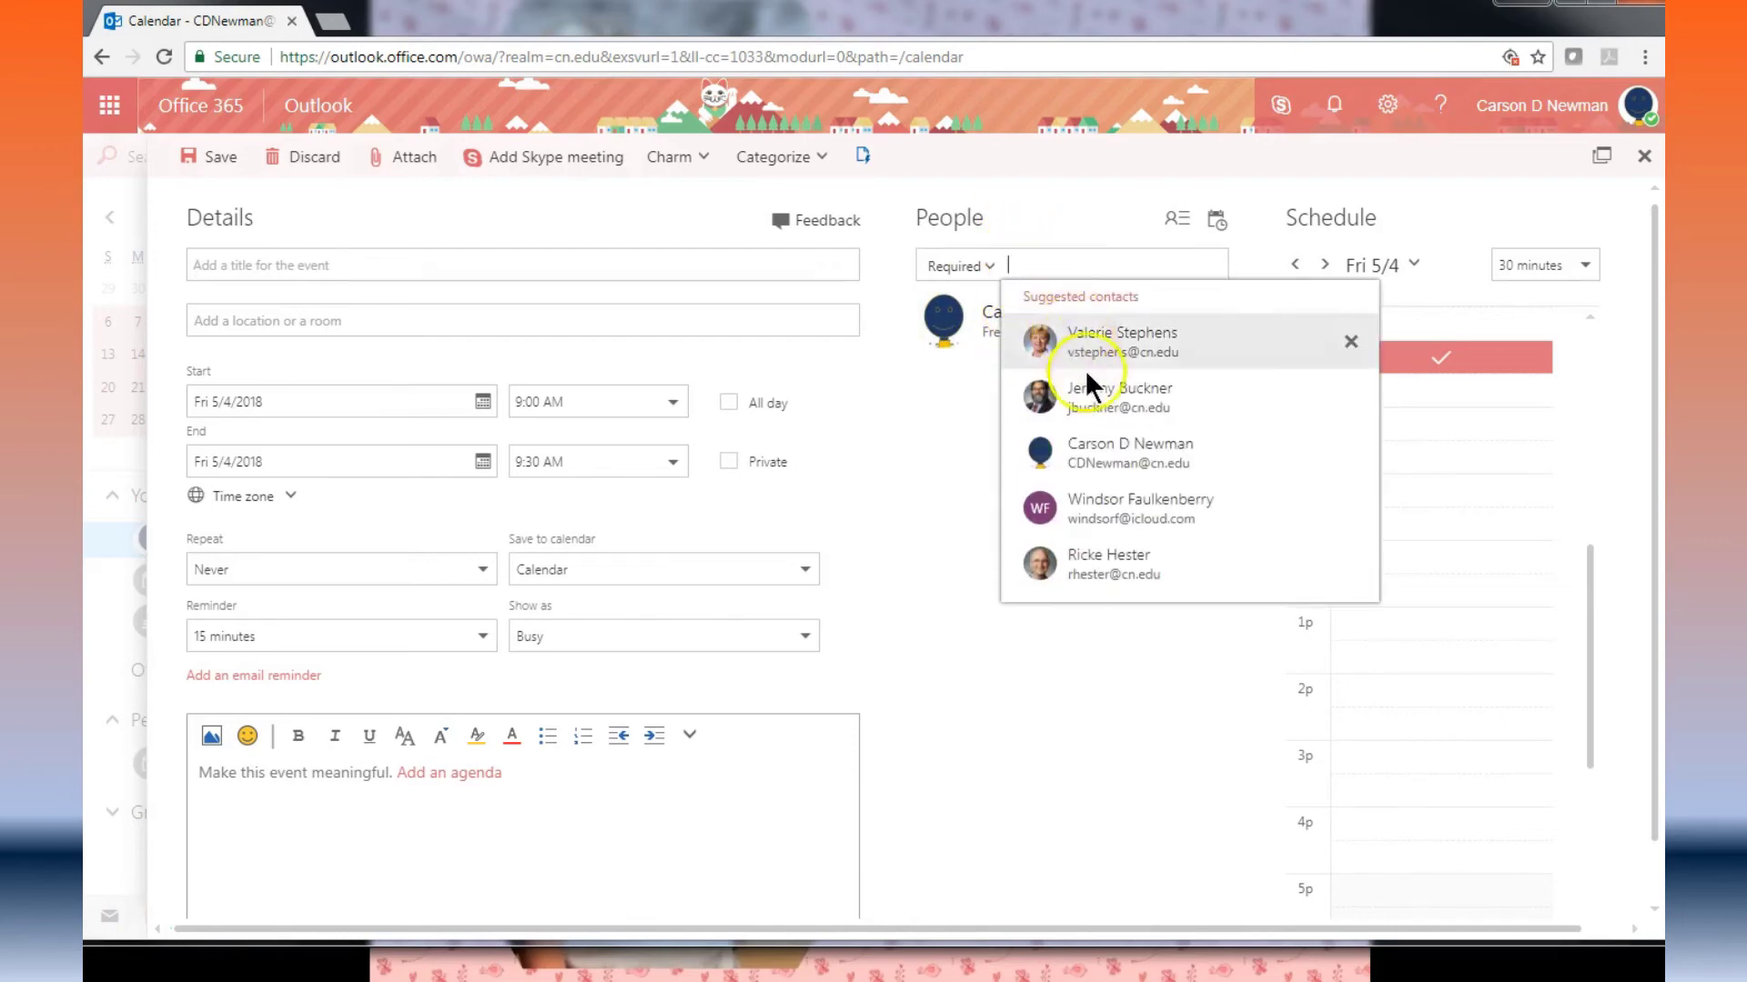
left_click(1090, 398)
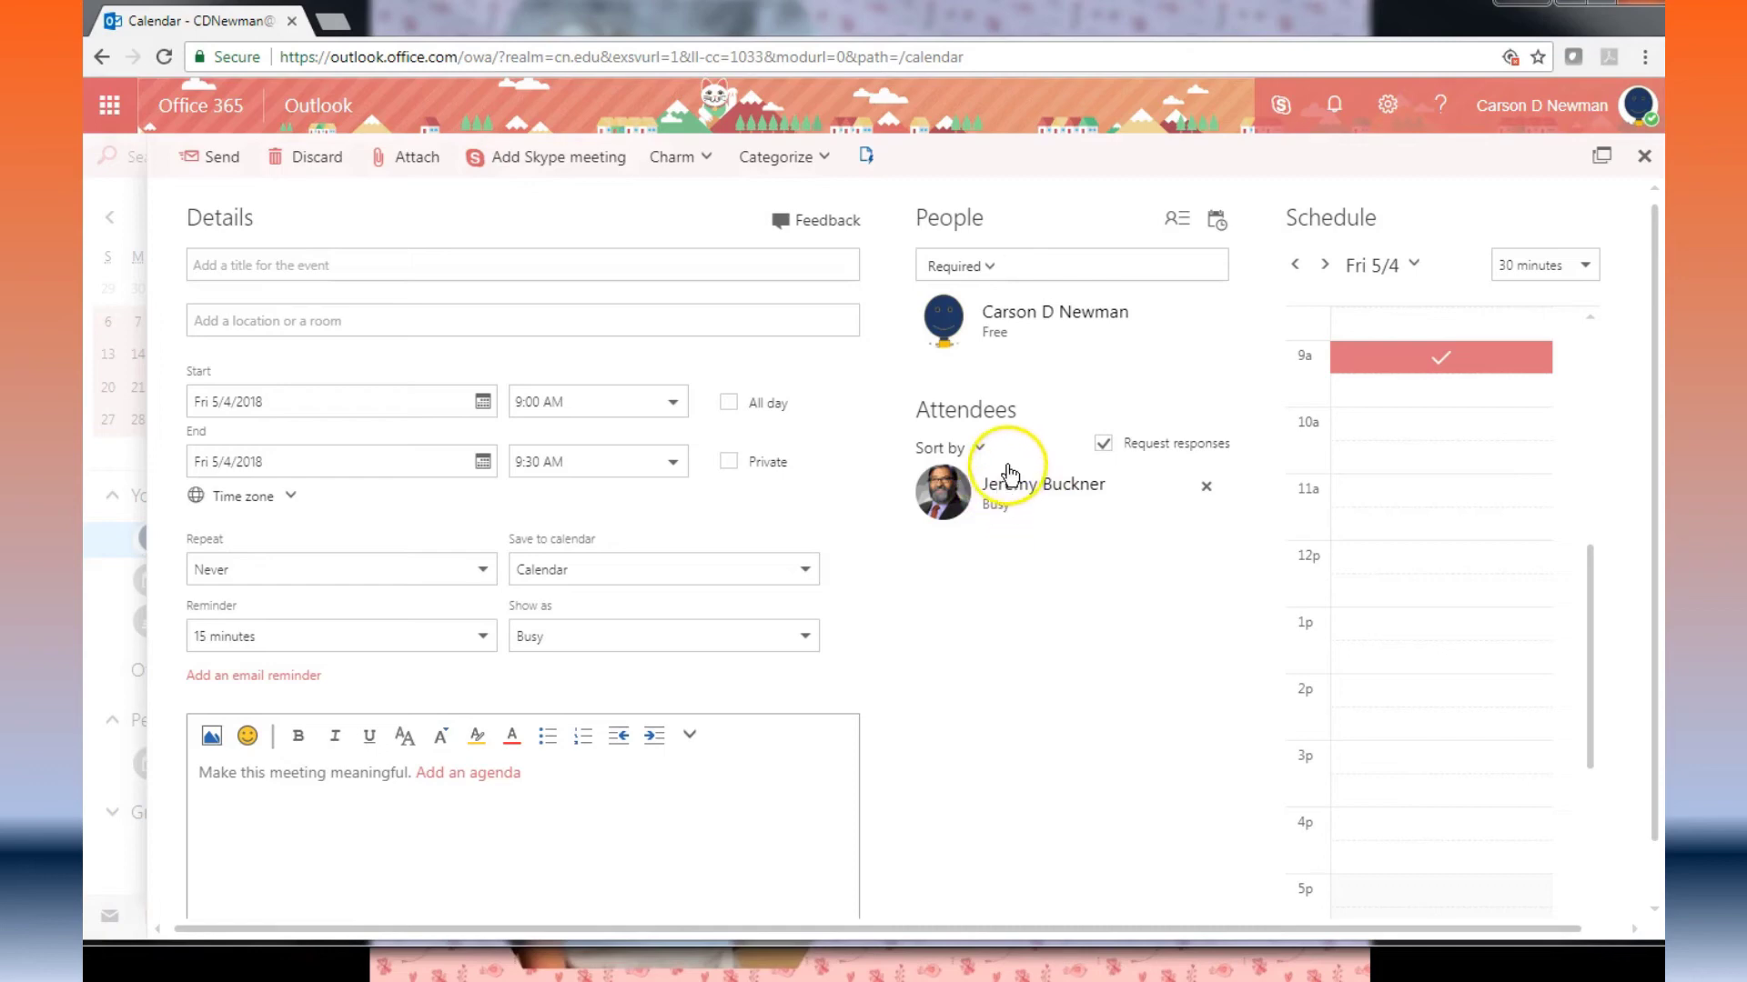
left_click(1217, 228)
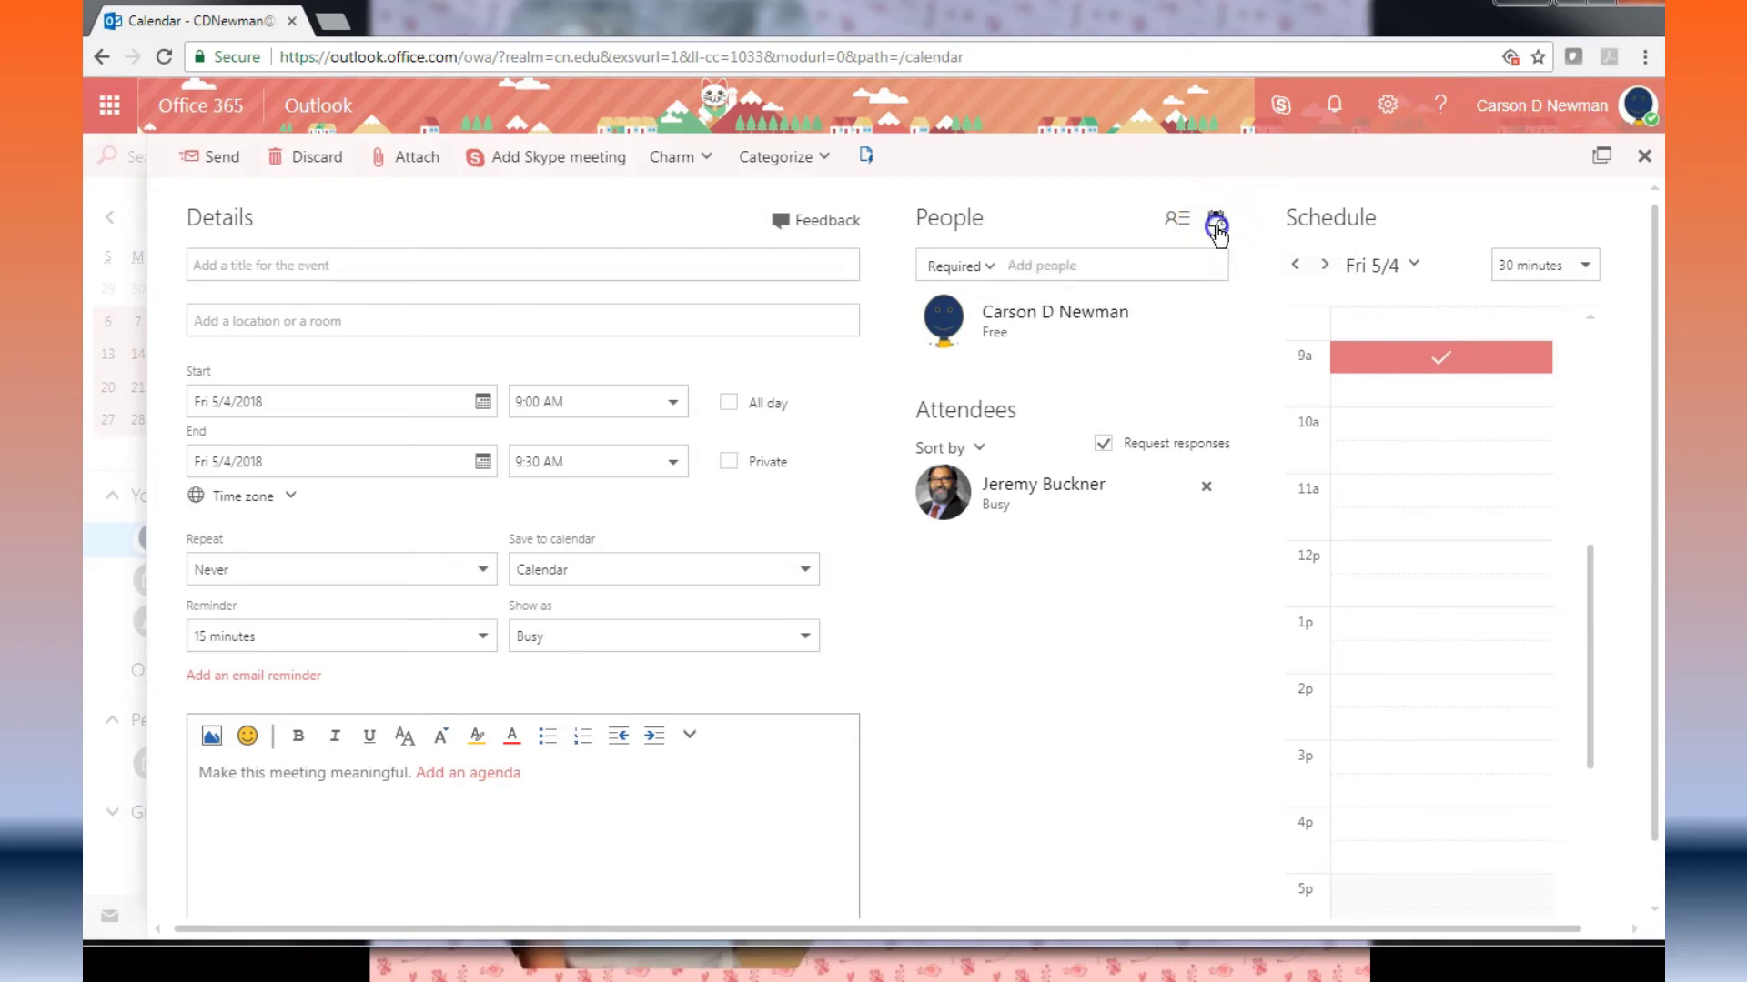
left_click(134, 938)
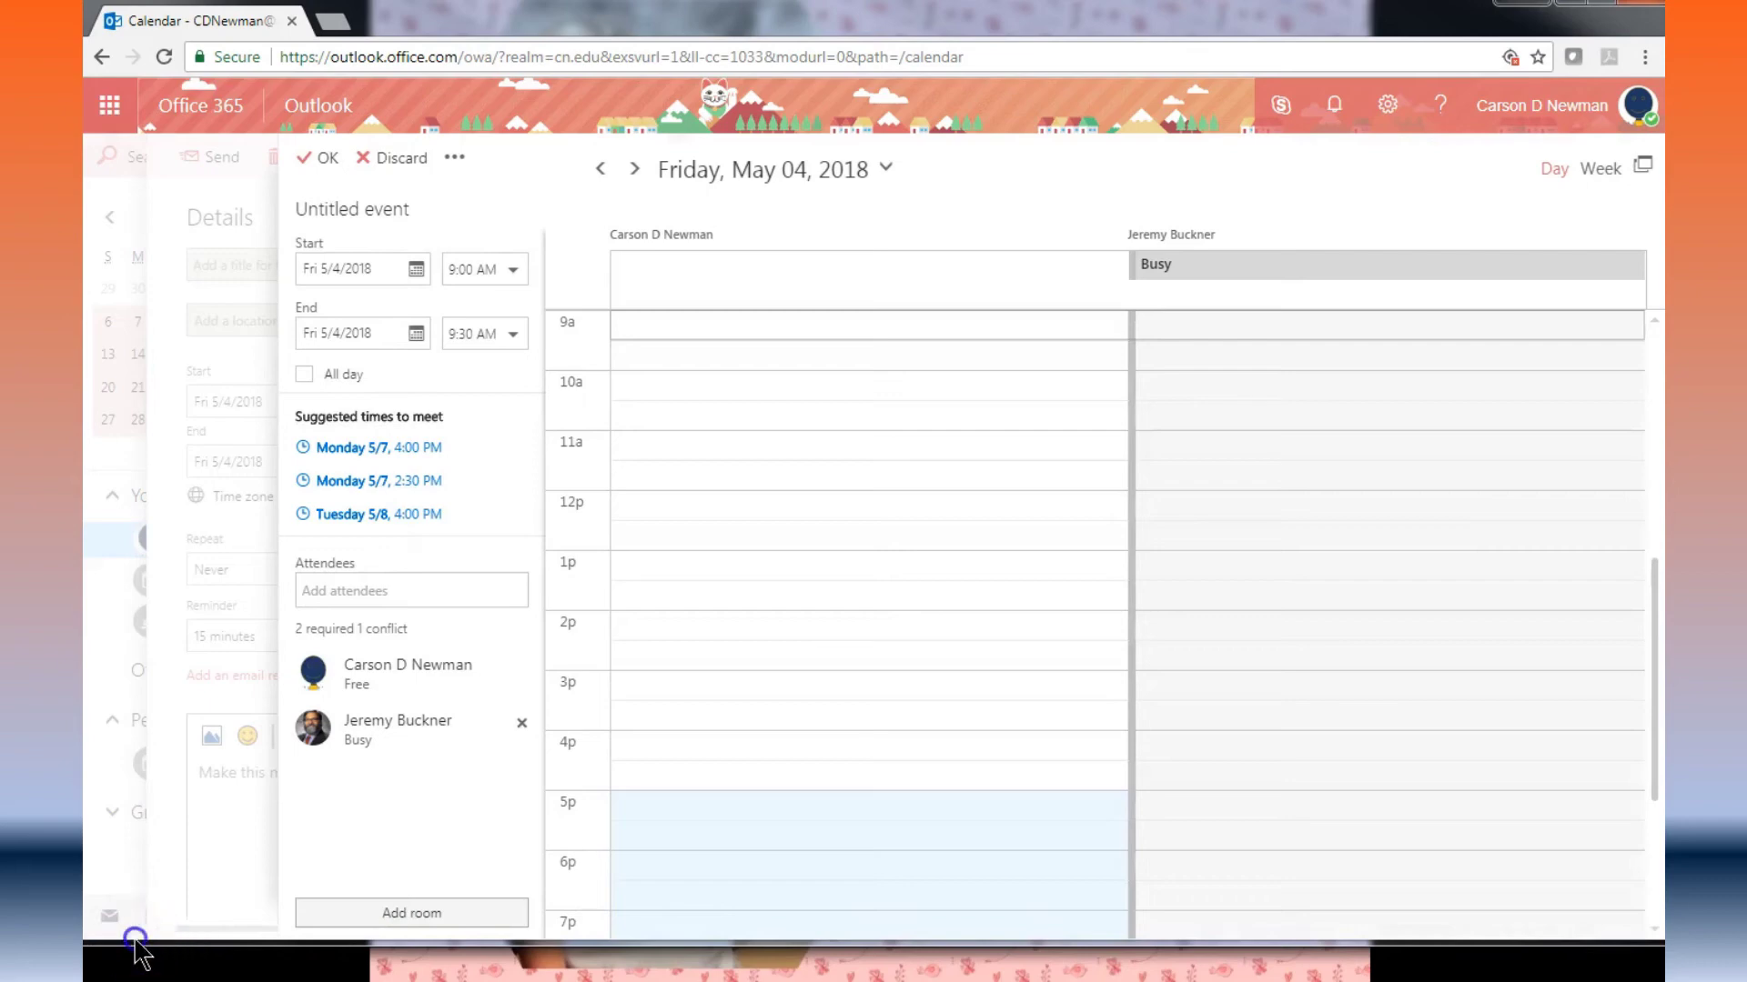
Step: Set 'Pretend appointment for a Training Video' to the suggested Monday 5/7, 2:30–3:00 PM slot
scroll(715, 455, "up", 1)
left_click(715, 339)
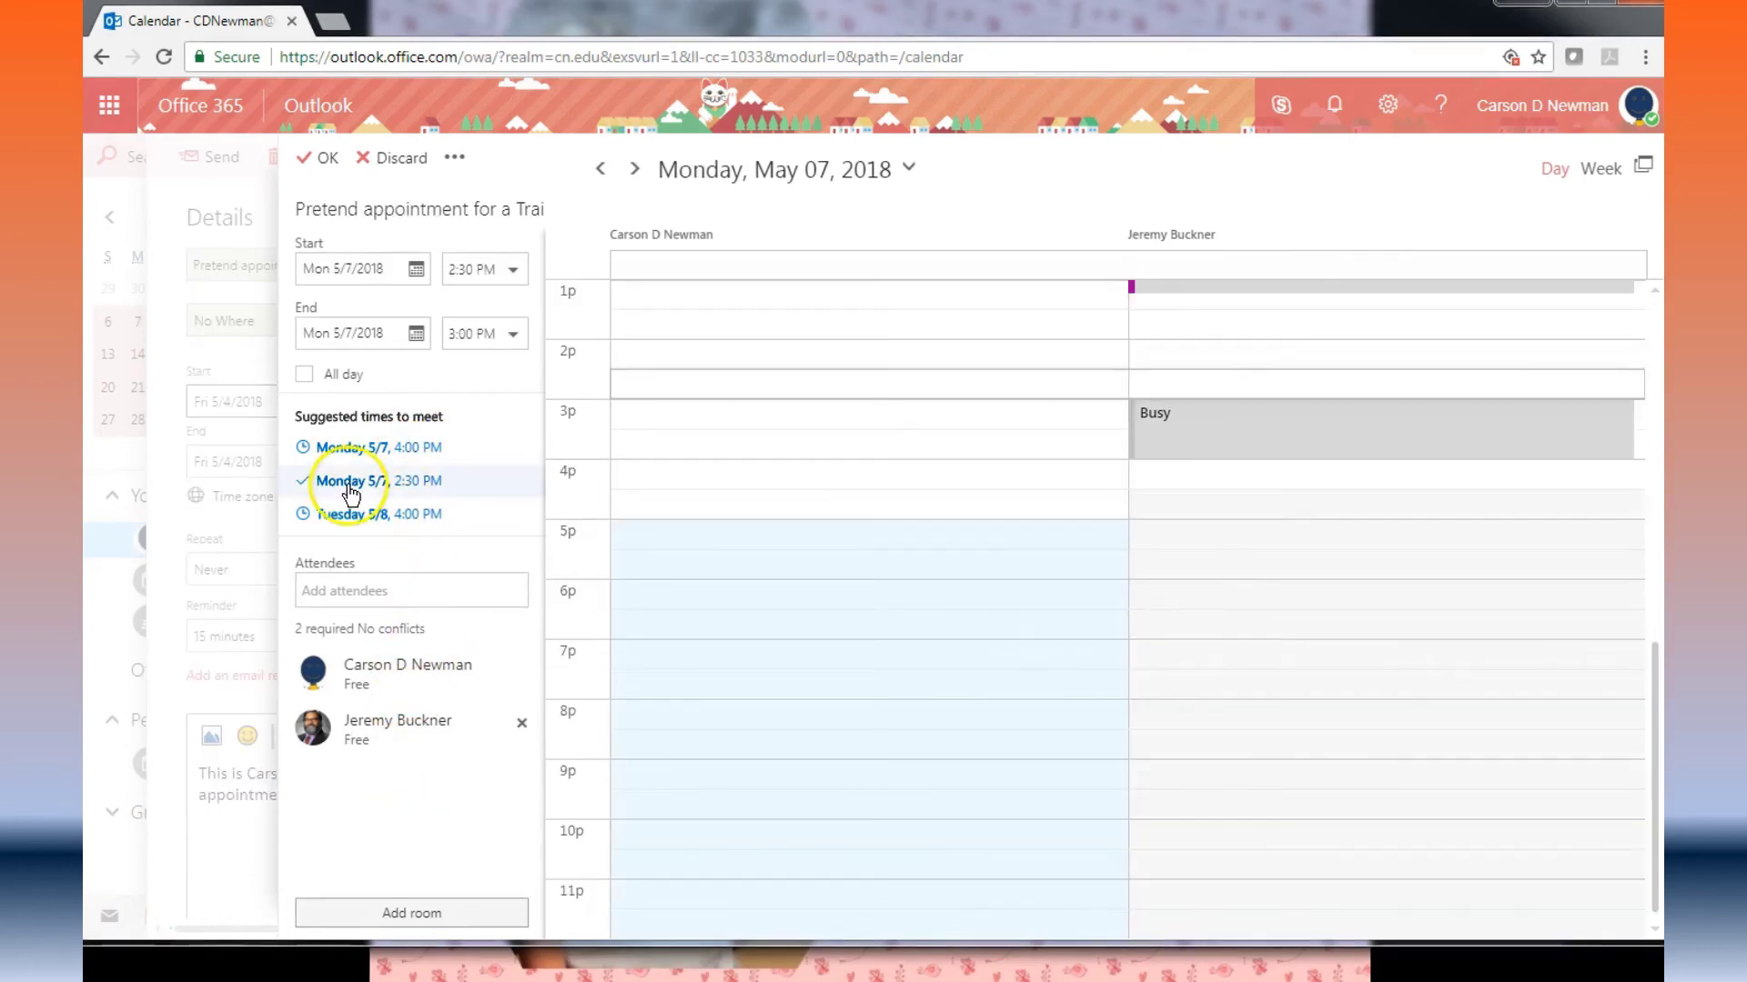
left_click(349, 489)
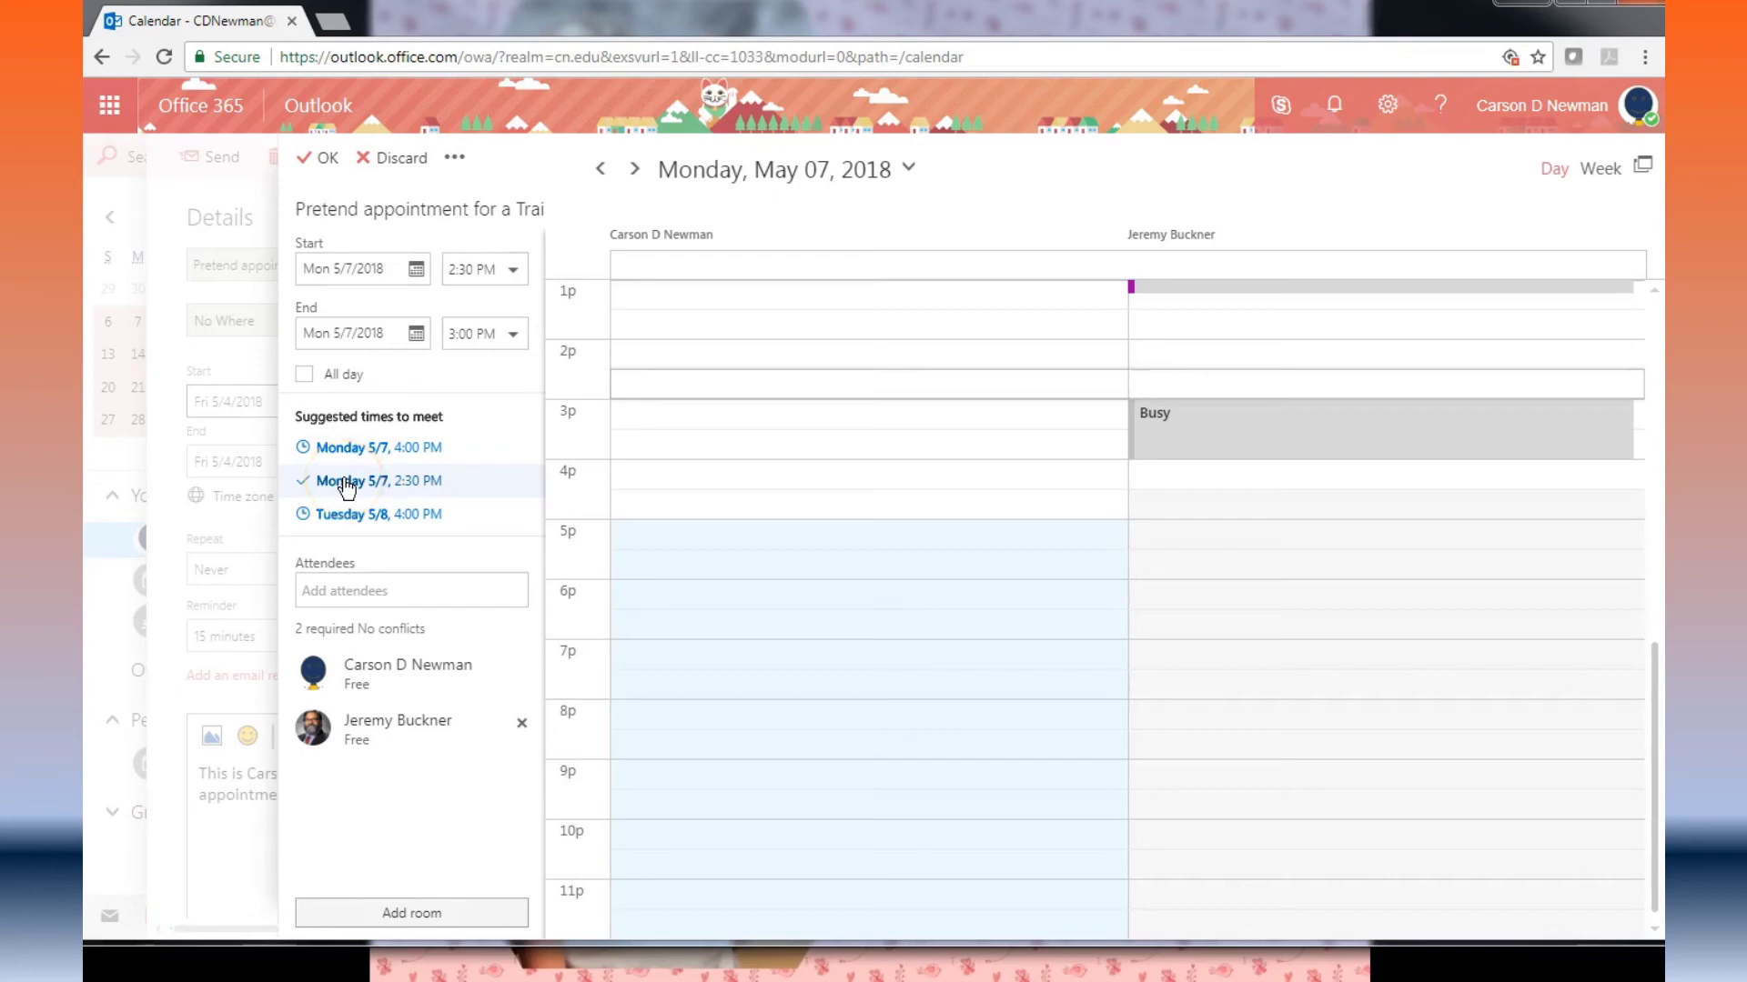
left_click(320, 159)
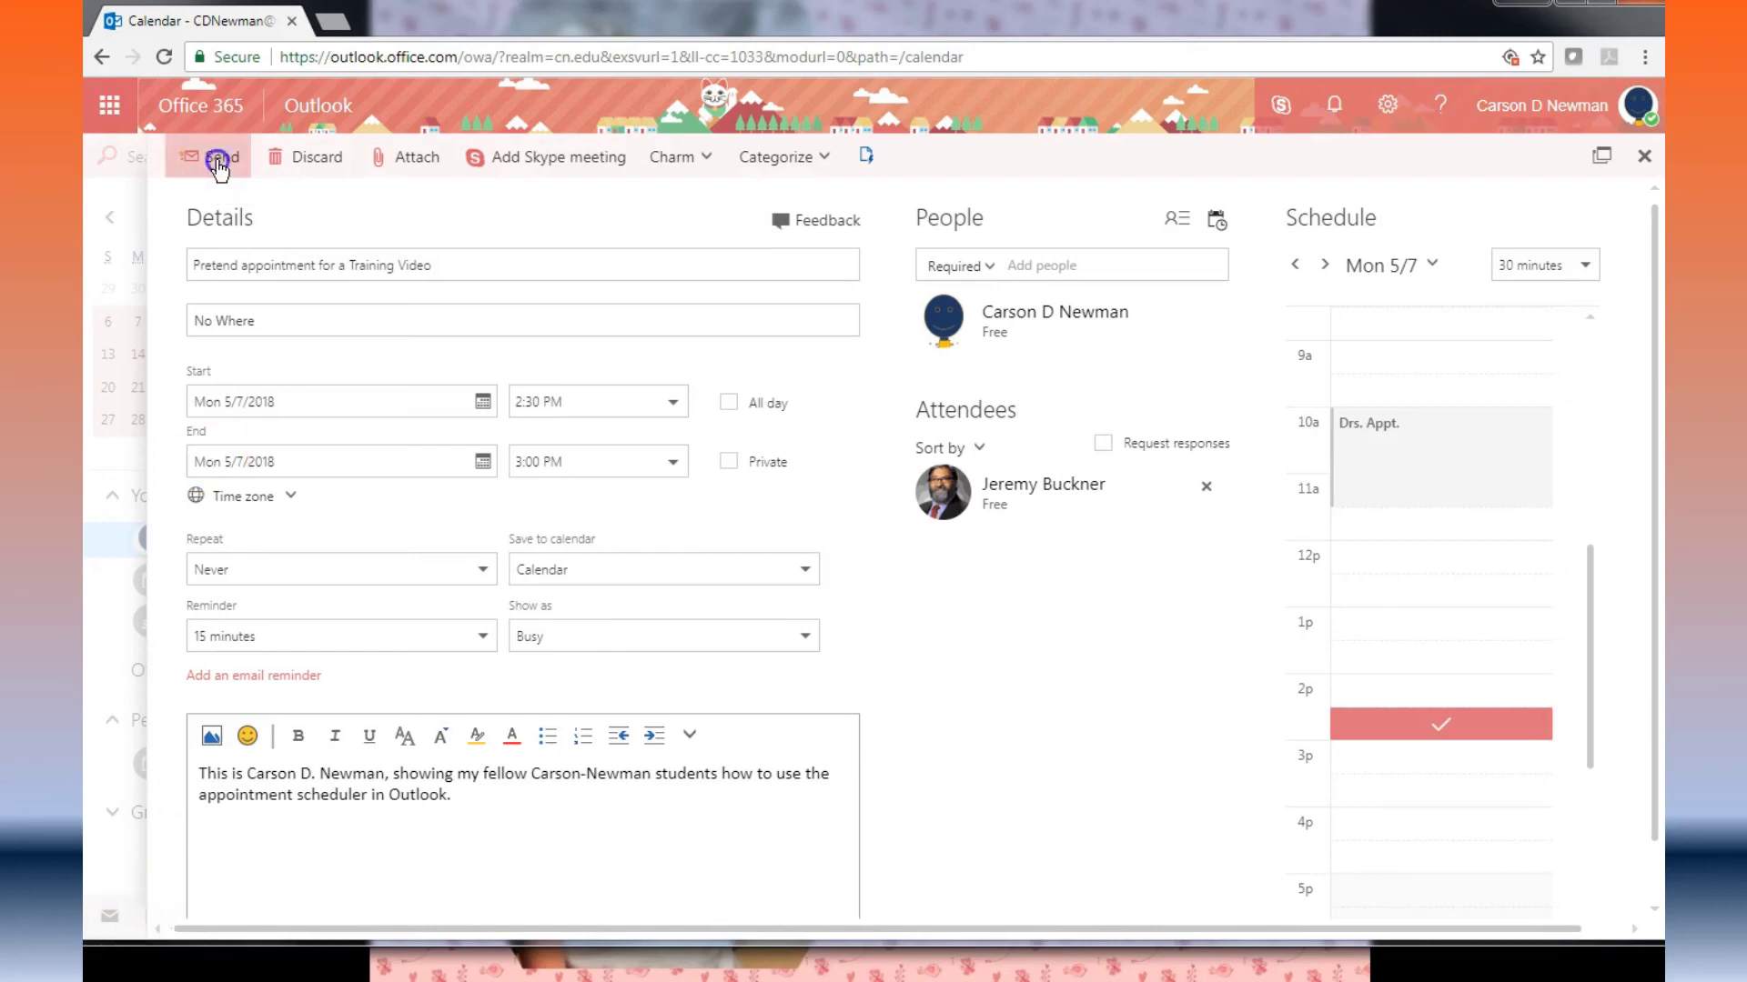
Step: Send the May 7, 2:30 PM meeting invitation, then switch to the Tasks list
left_click(216, 158)
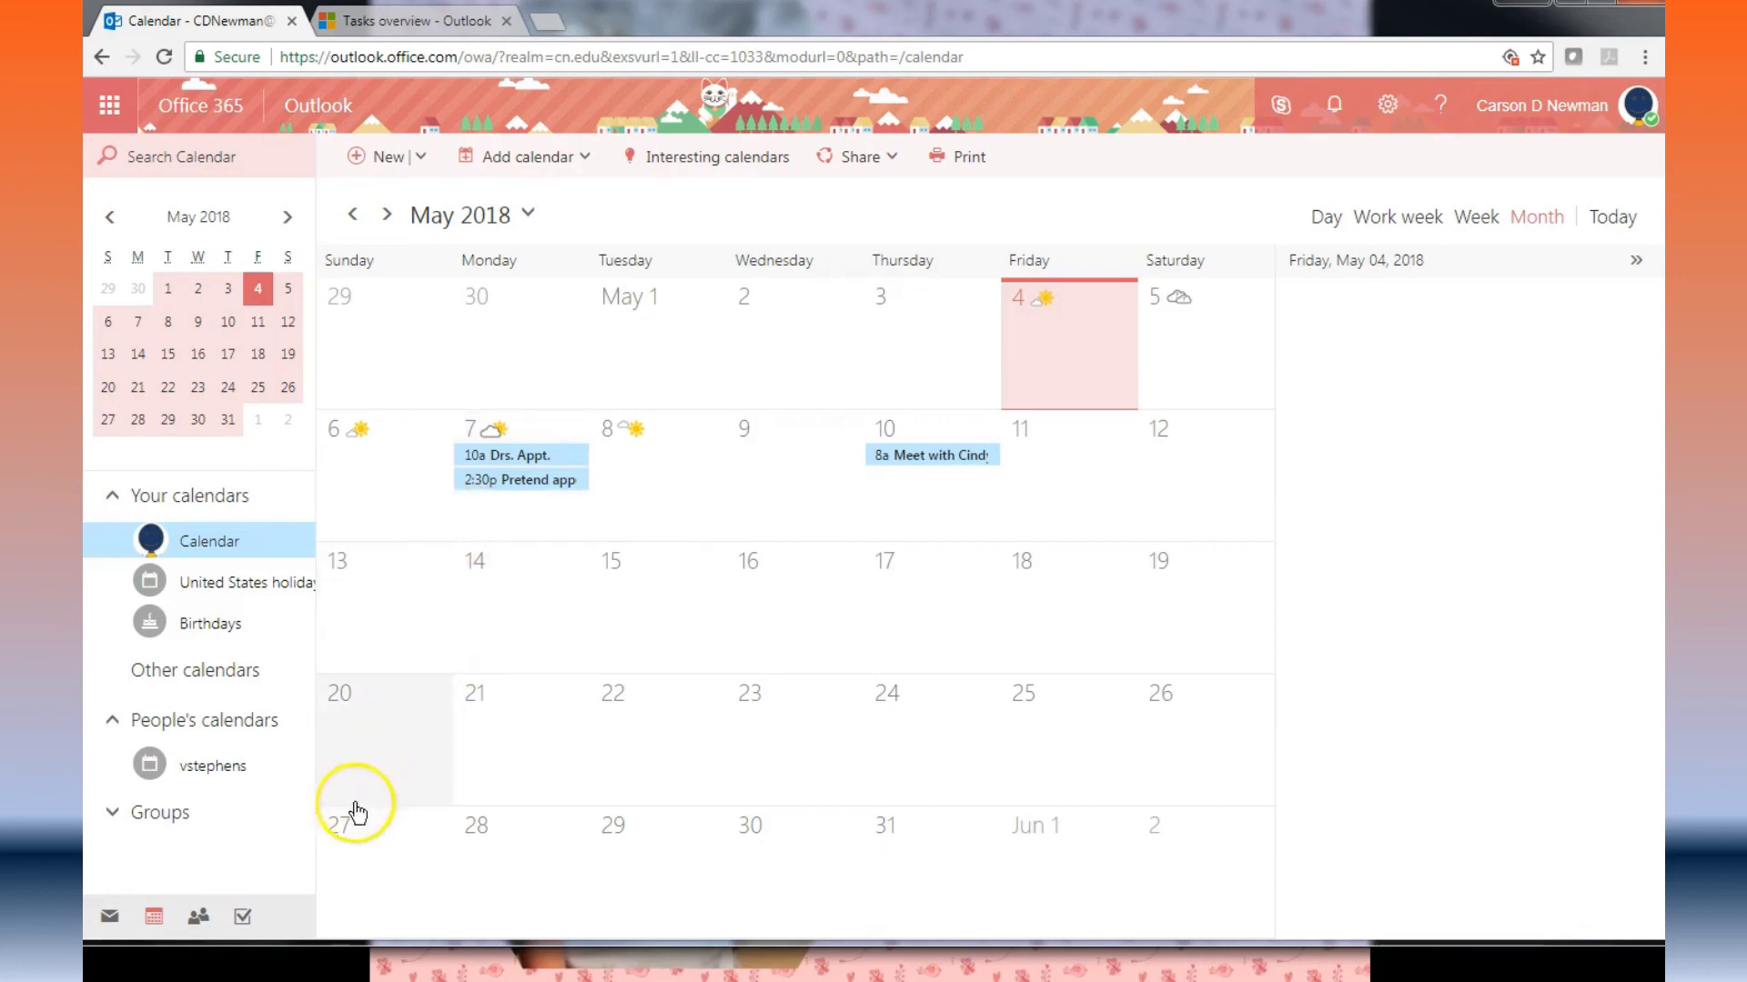
left_click(242, 916)
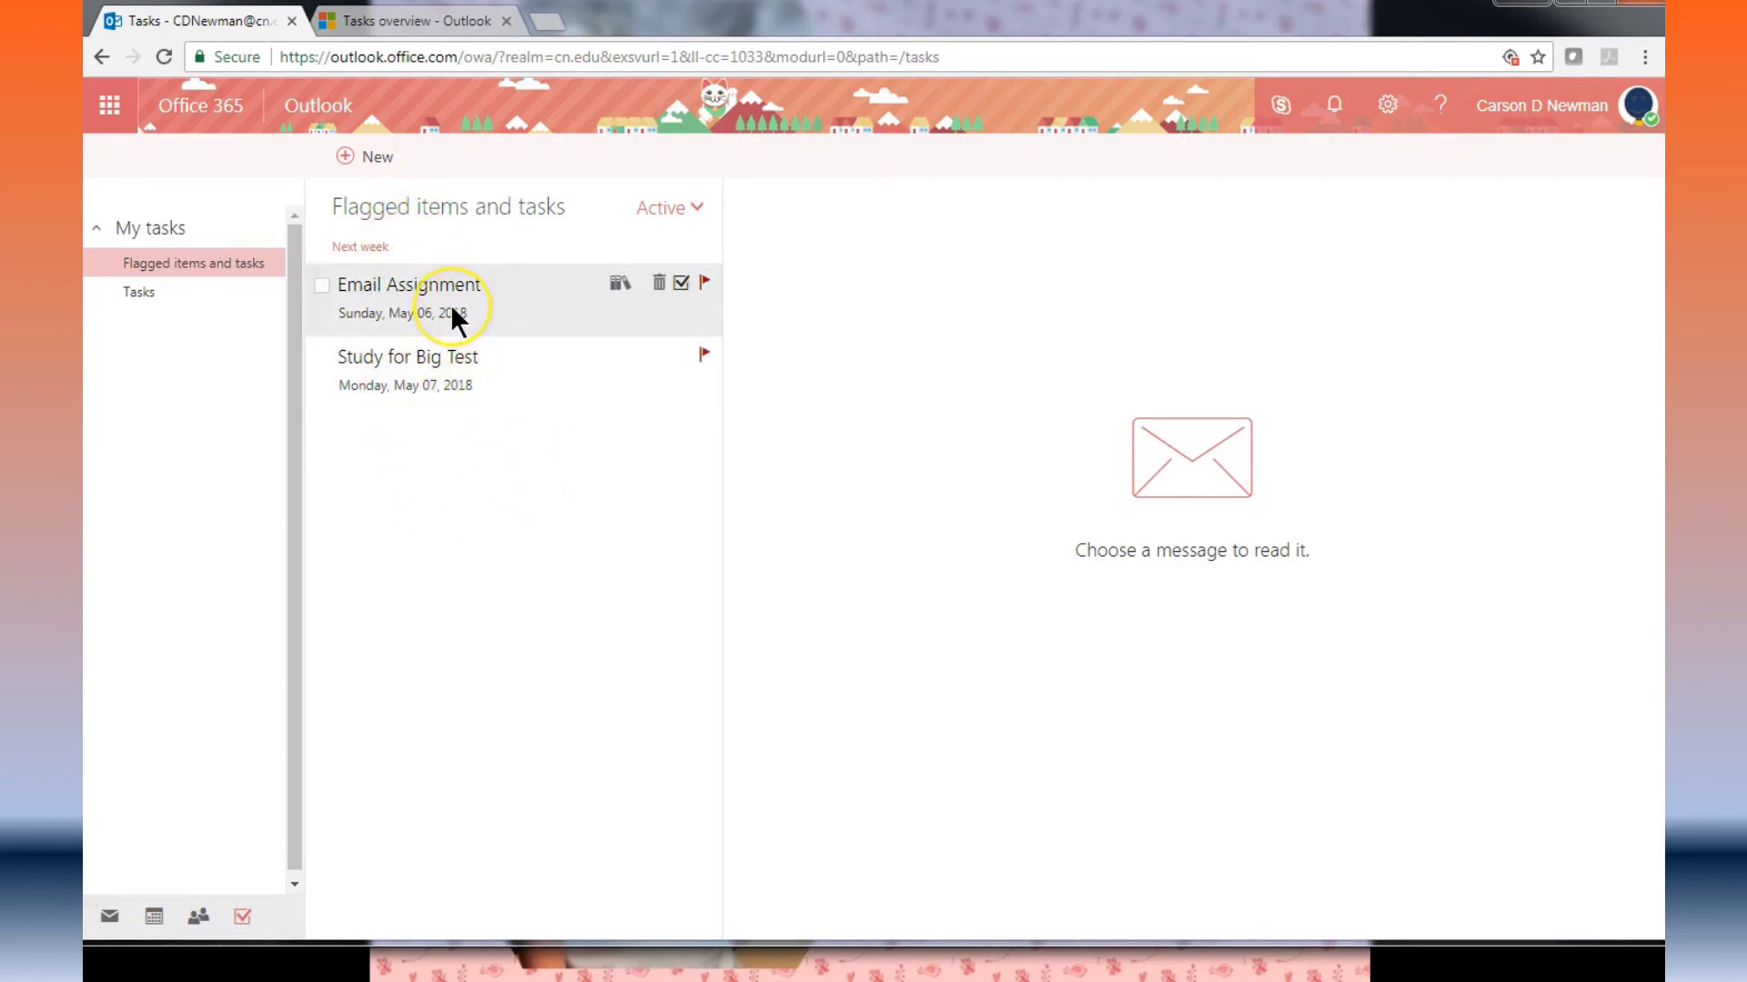
Step: Mark Email Assignment complete, leaving only Study for Big Test due May 7
left_click(682, 285)
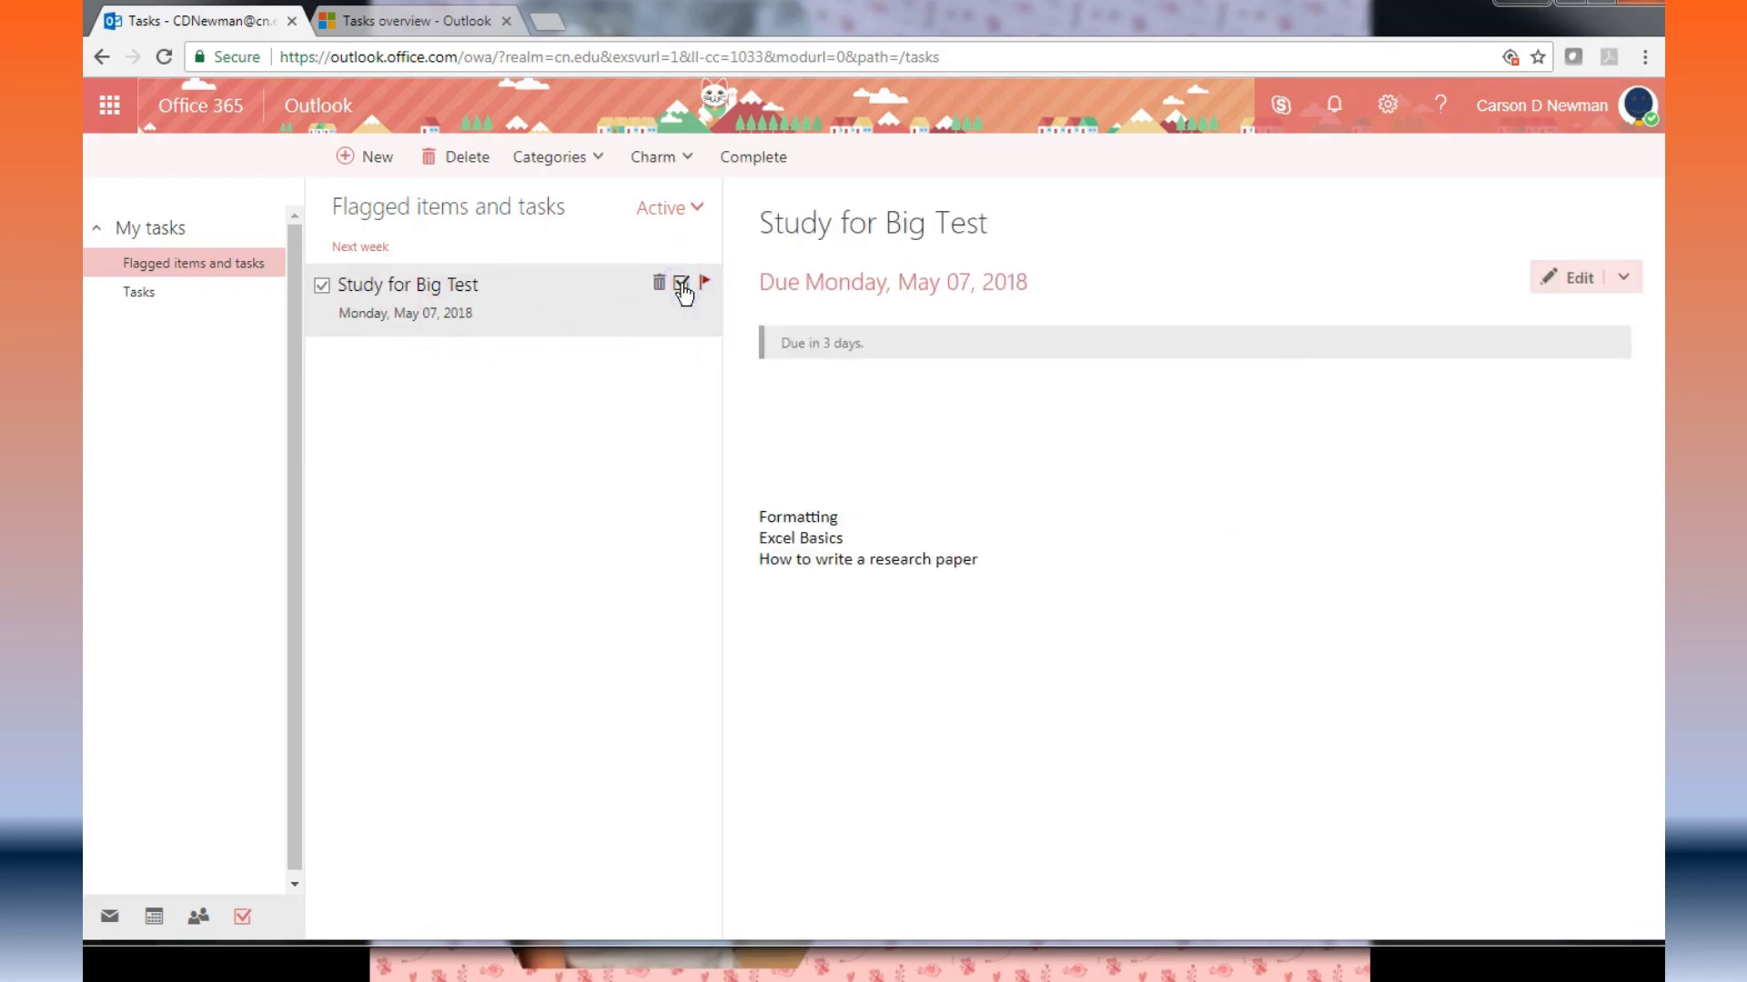
left_click(602, 499)
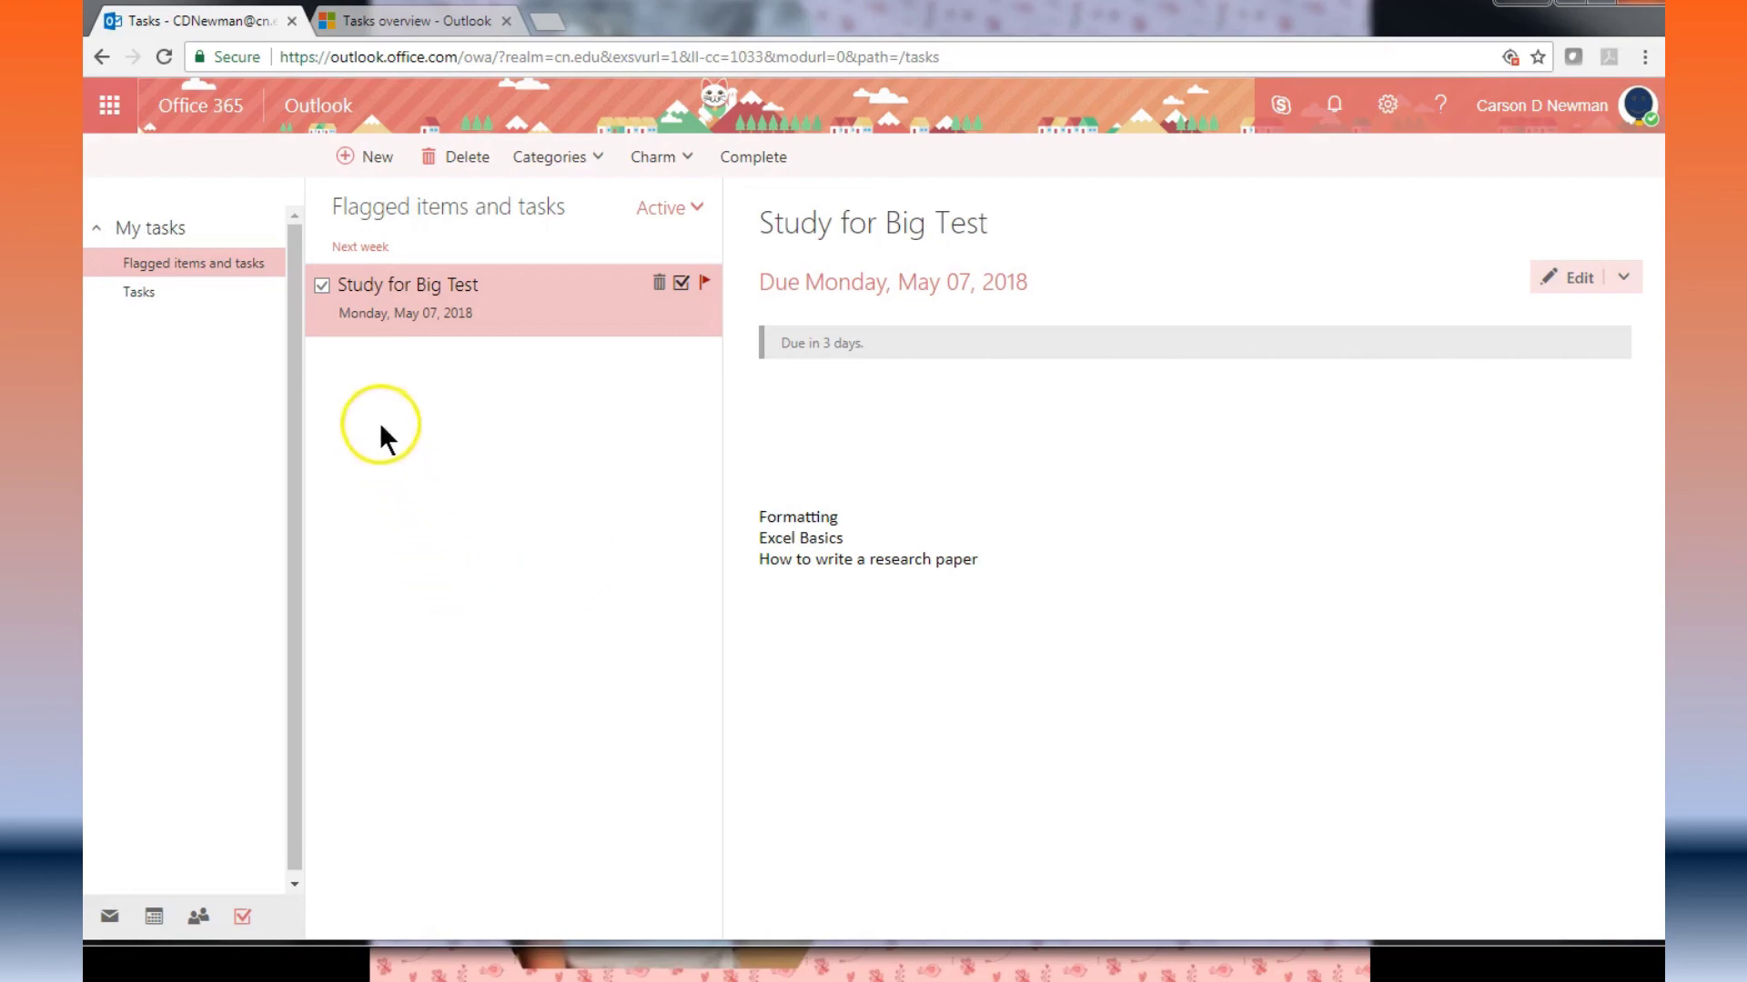
Step: Save a new 'Get Milk' task due Saturday, May 5, 2018, then return to the Mail inbox
left_click(377, 178)
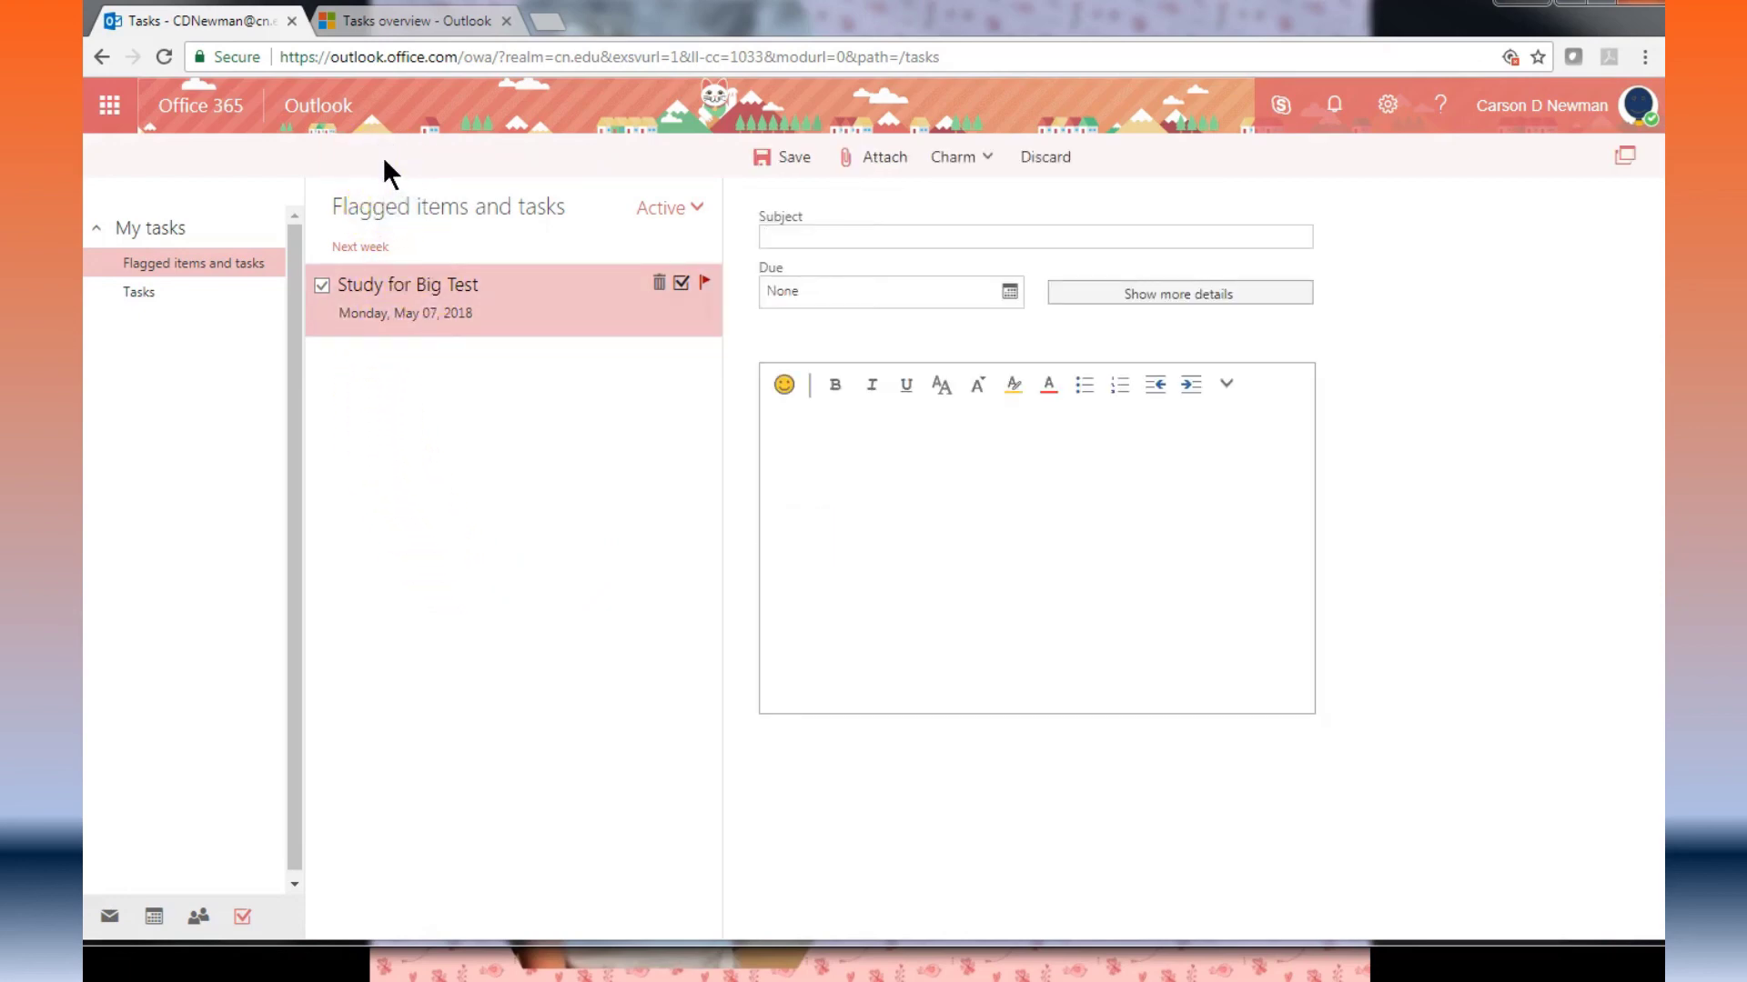
left_click(855, 236)
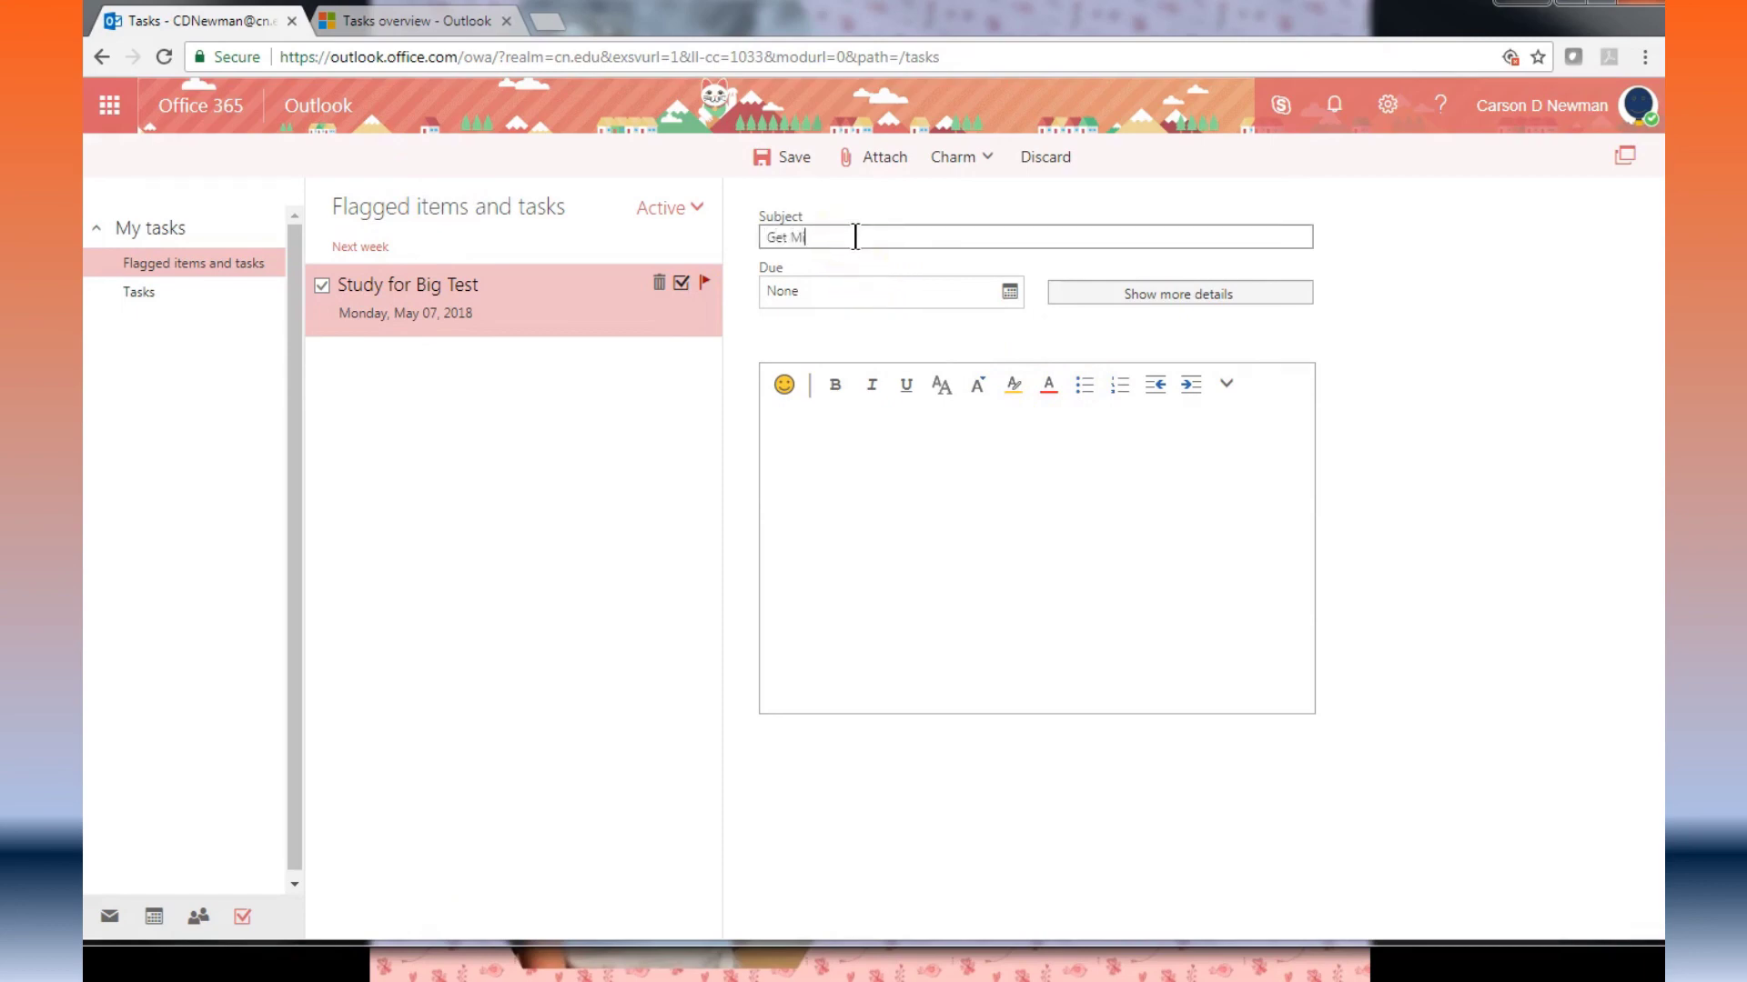
left_click(1009, 291)
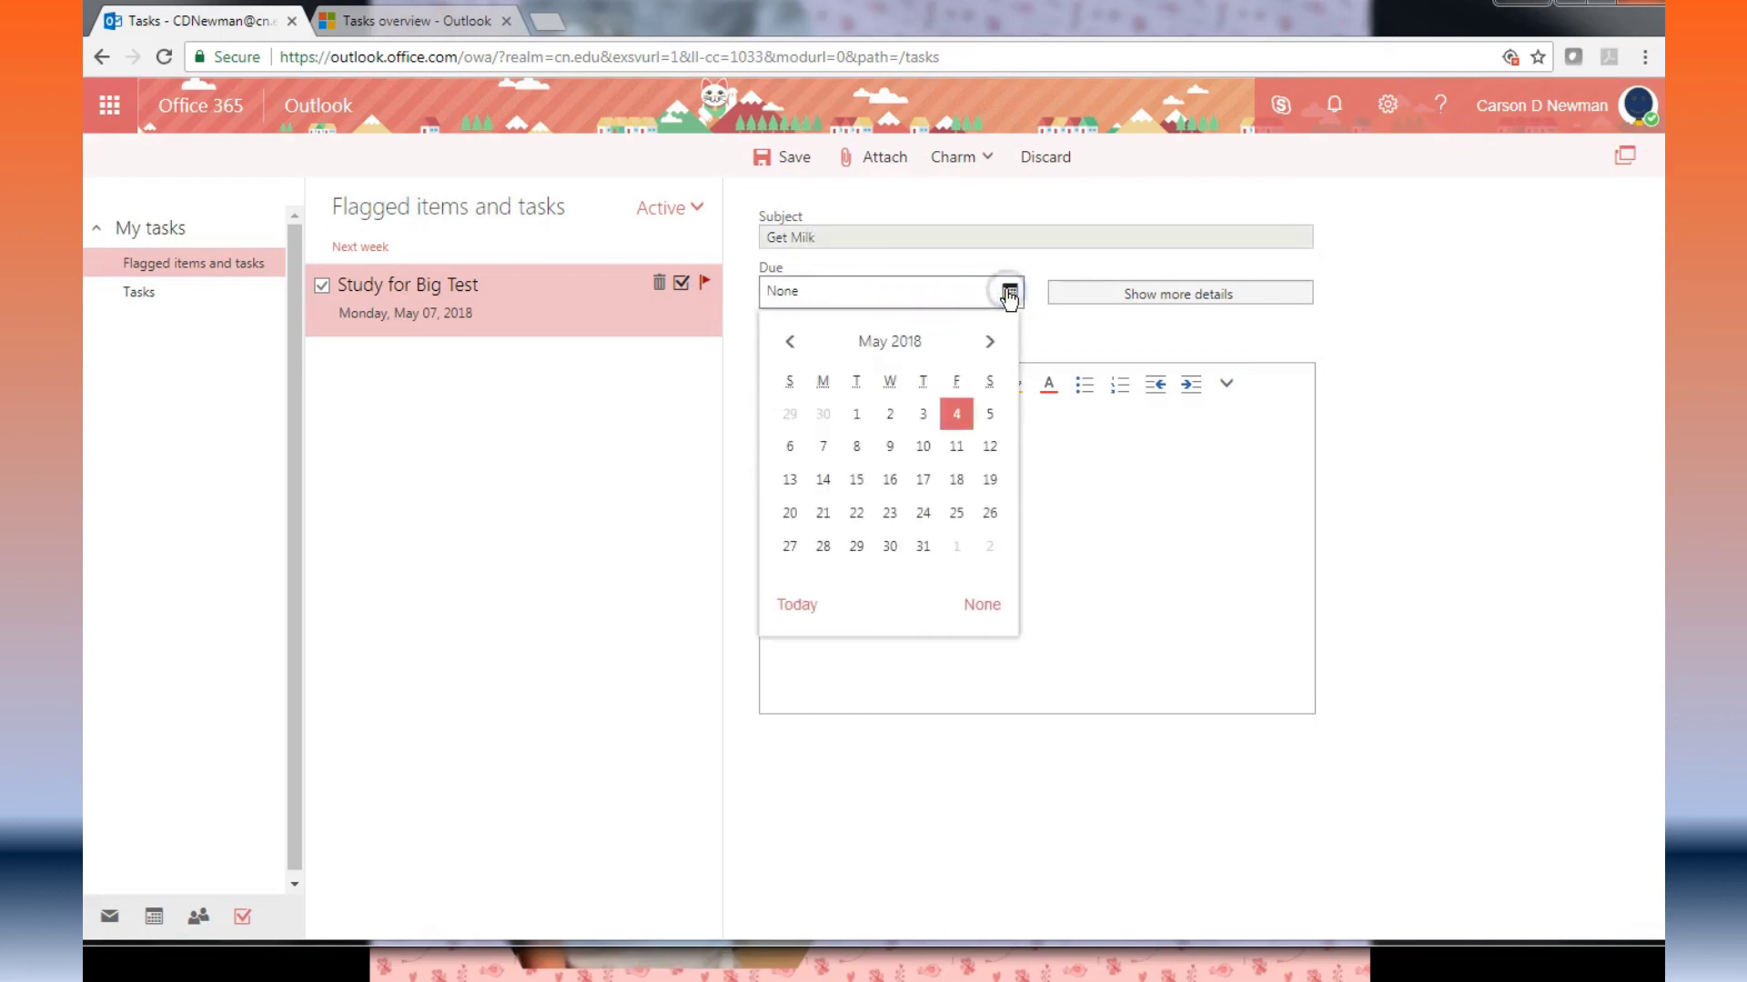
left_click(988, 412)
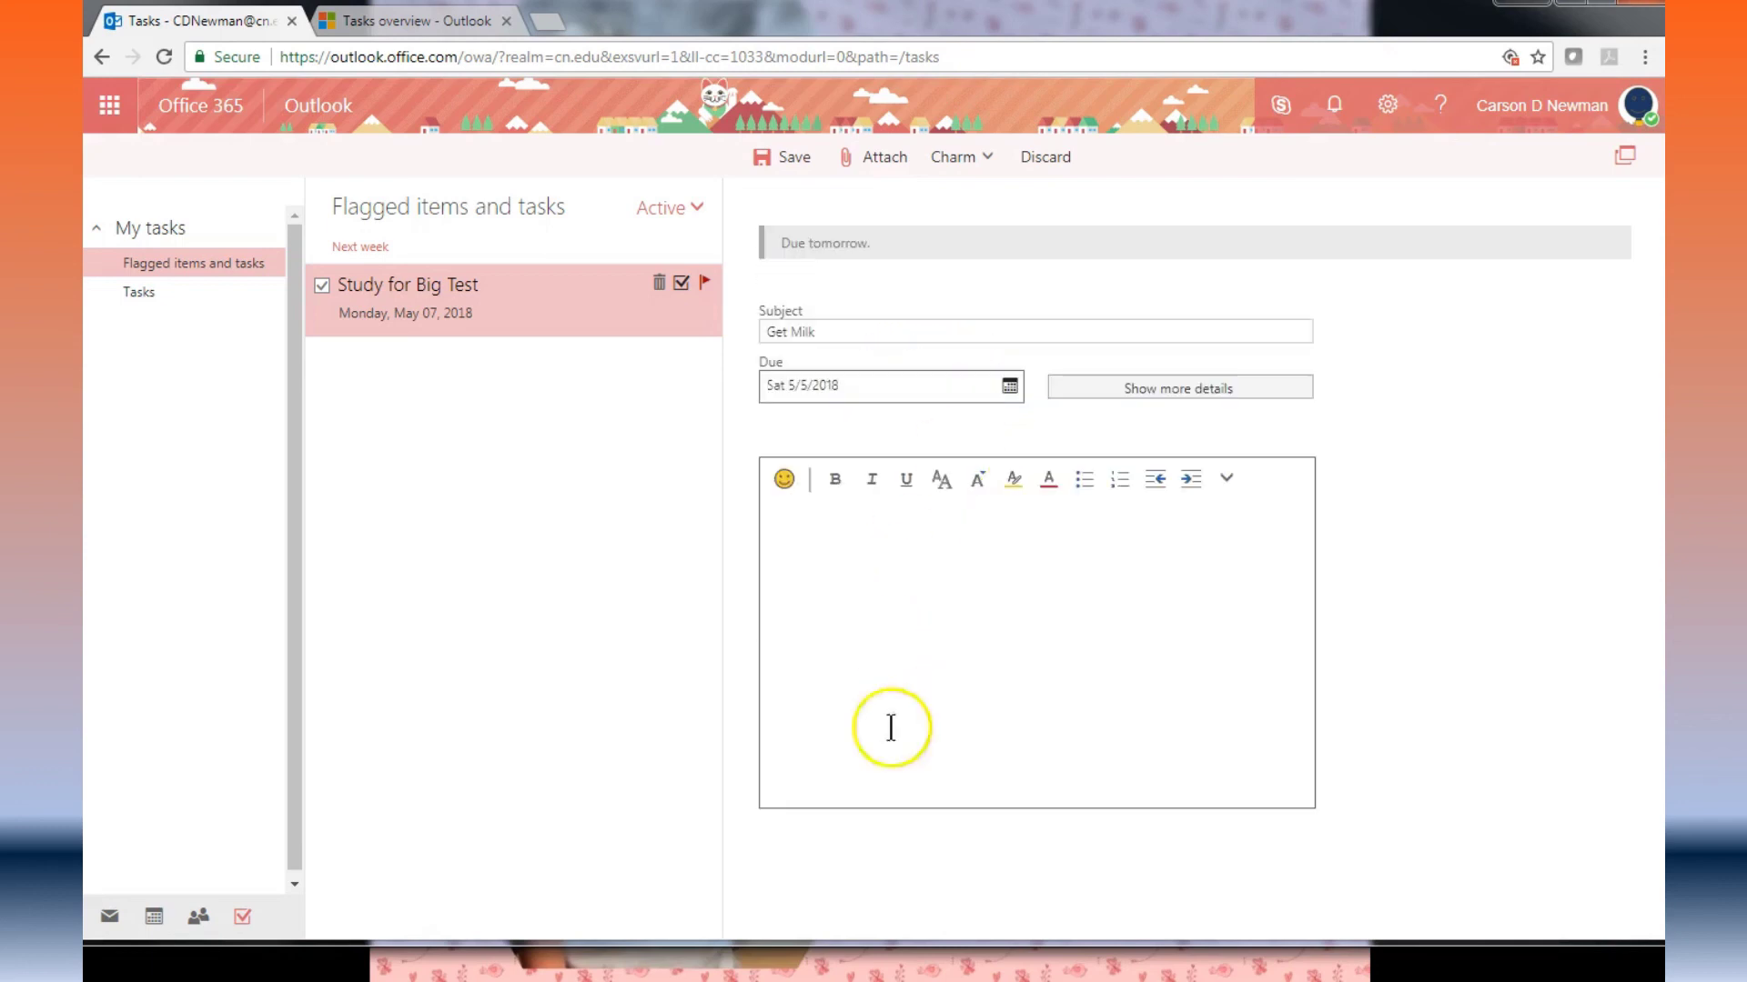
left_click(1137, 396)
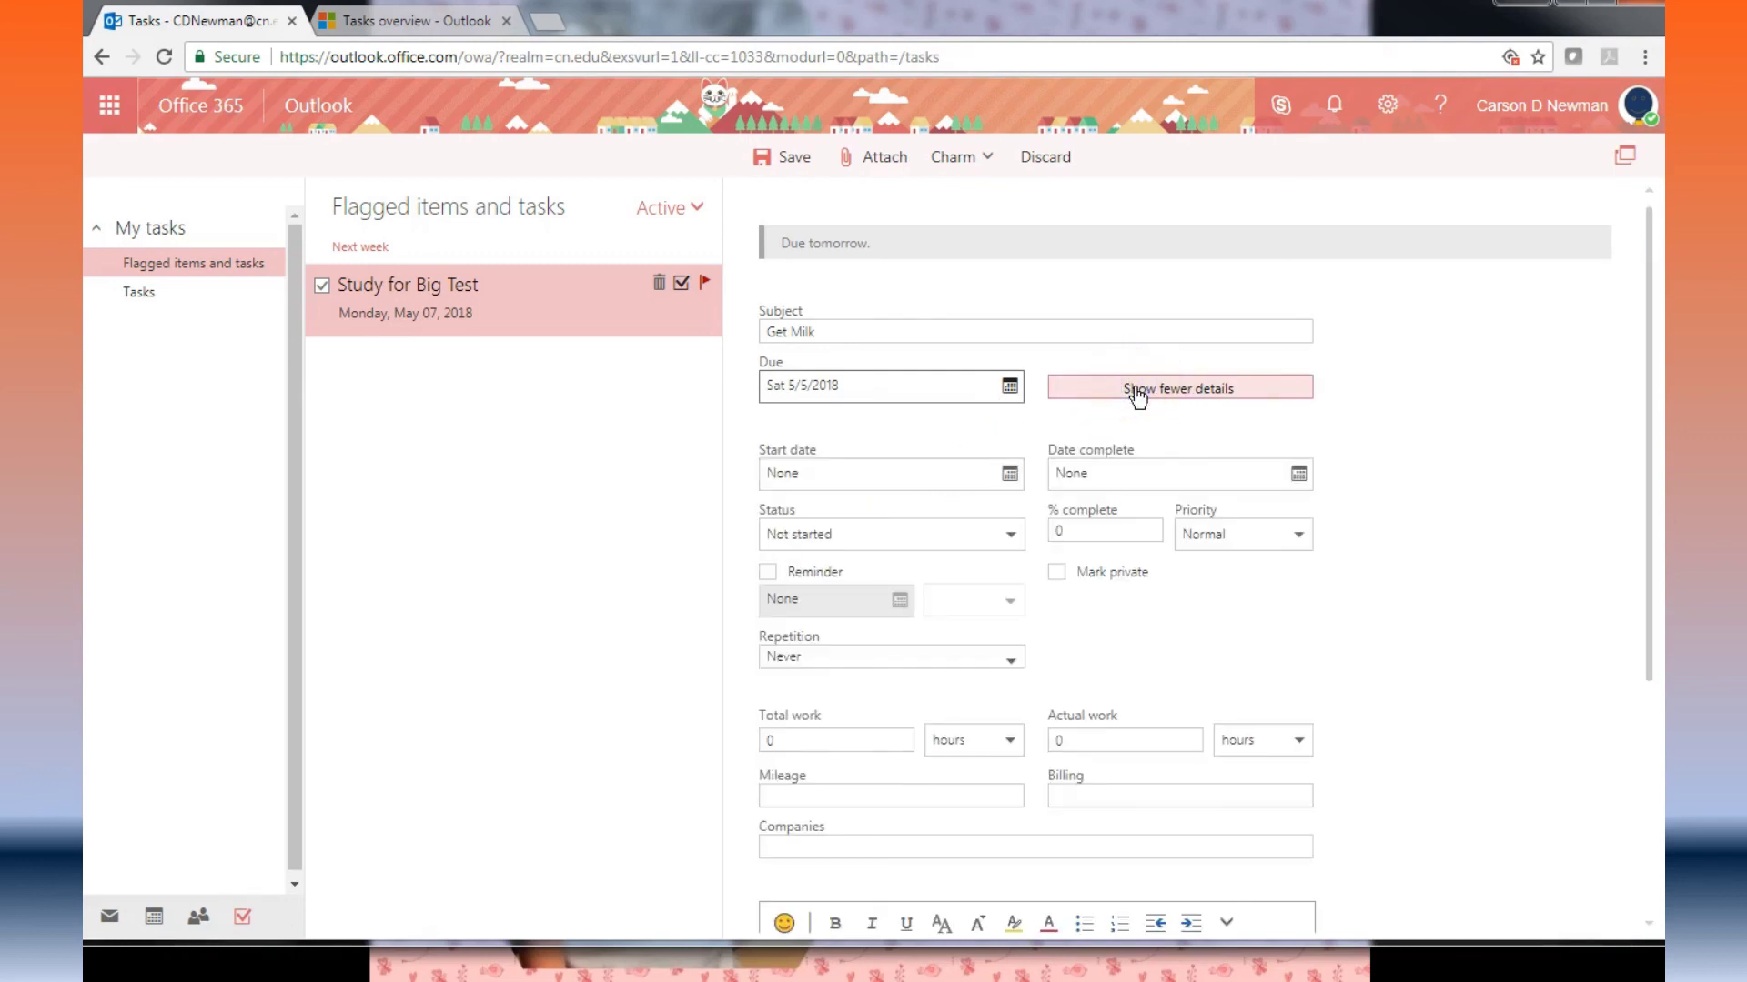
left_click(788, 156)
left_click(364, 412)
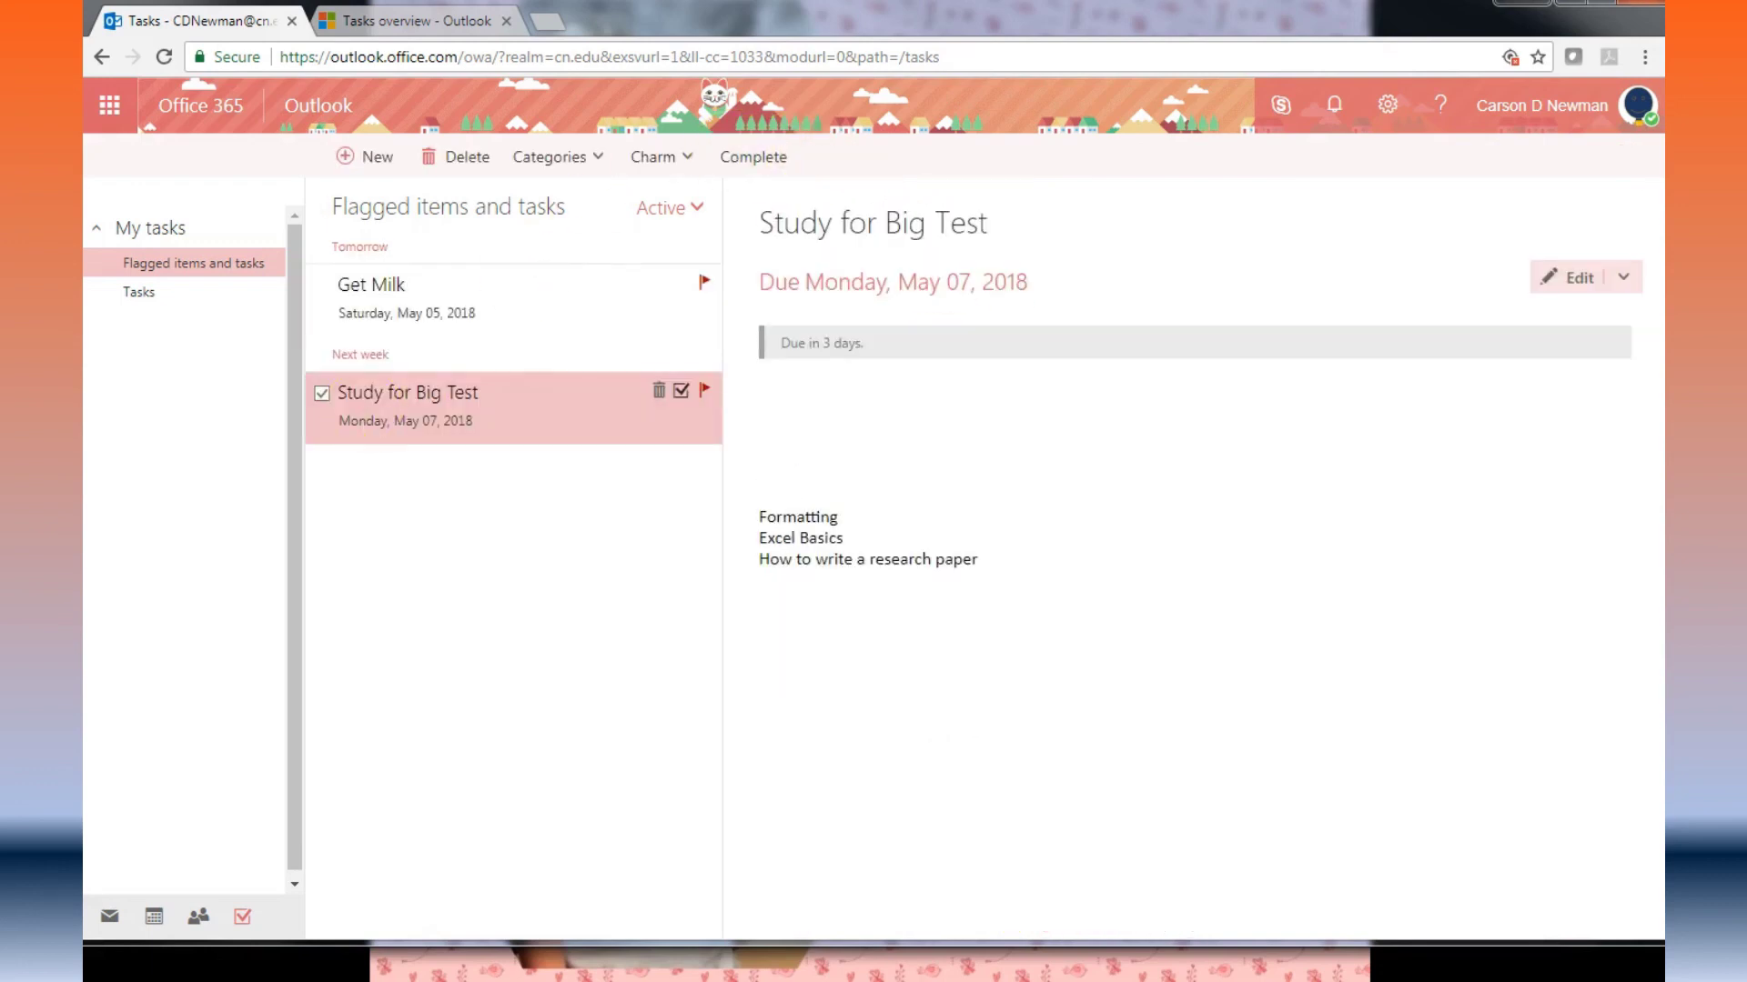
left_click(109, 917)
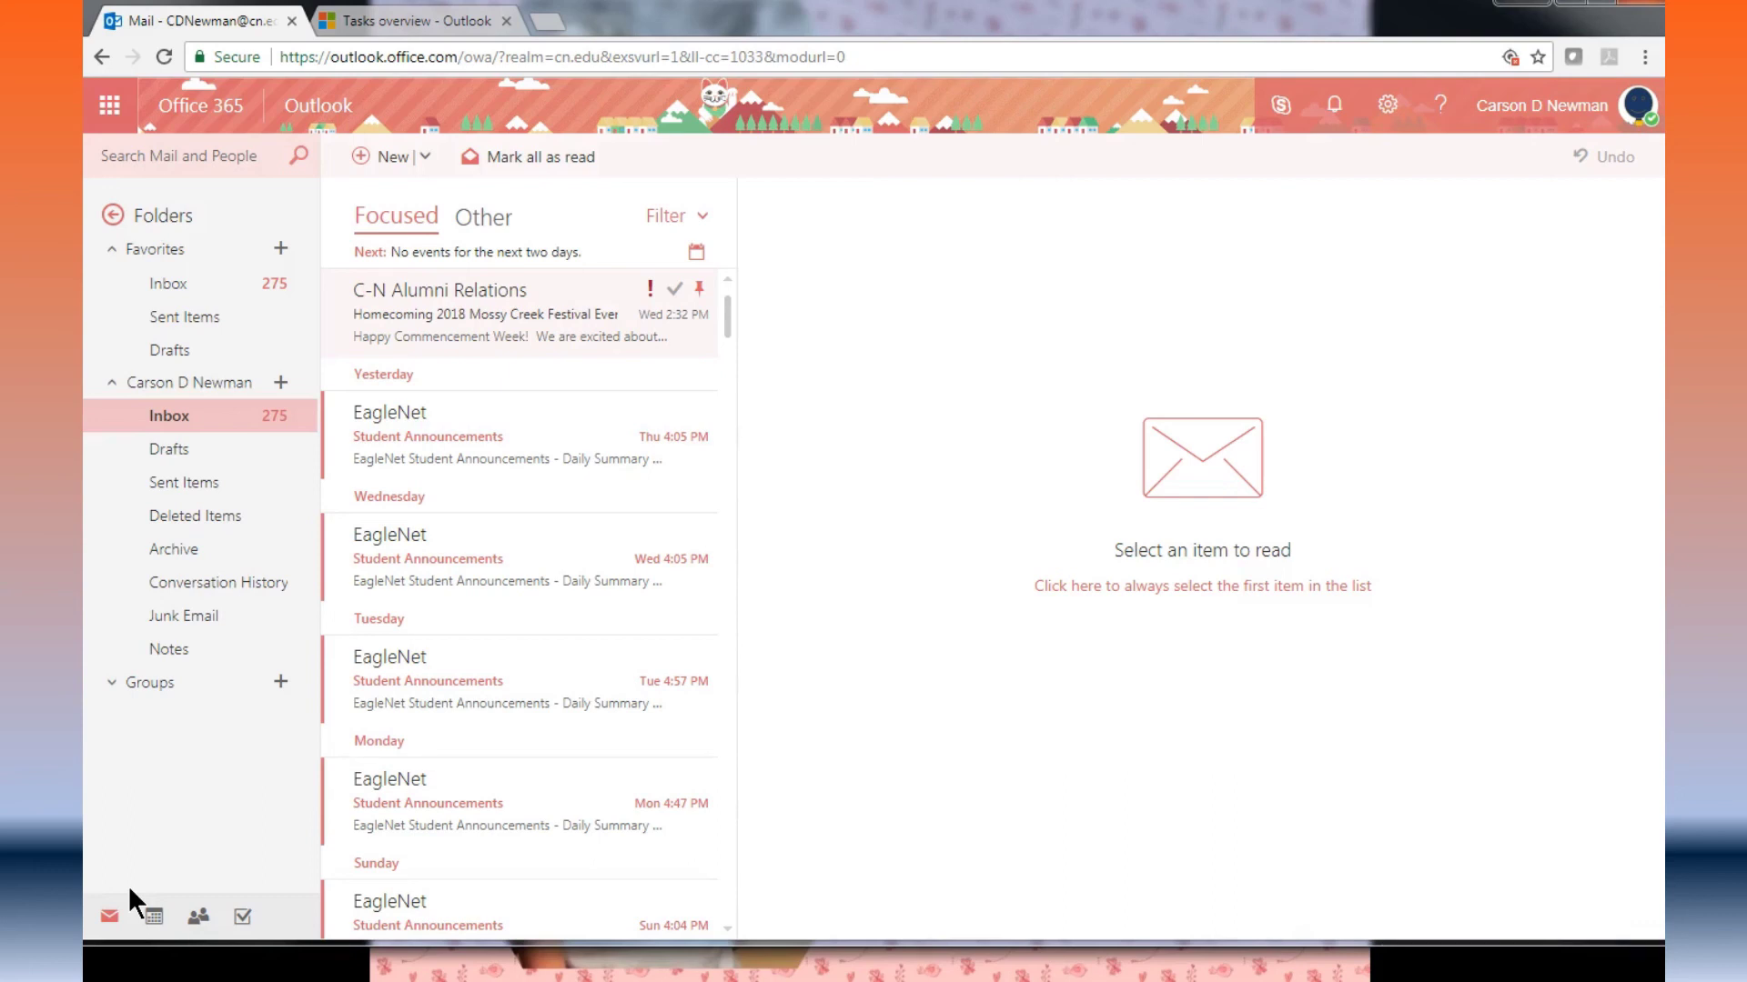
left_click(120, 920)
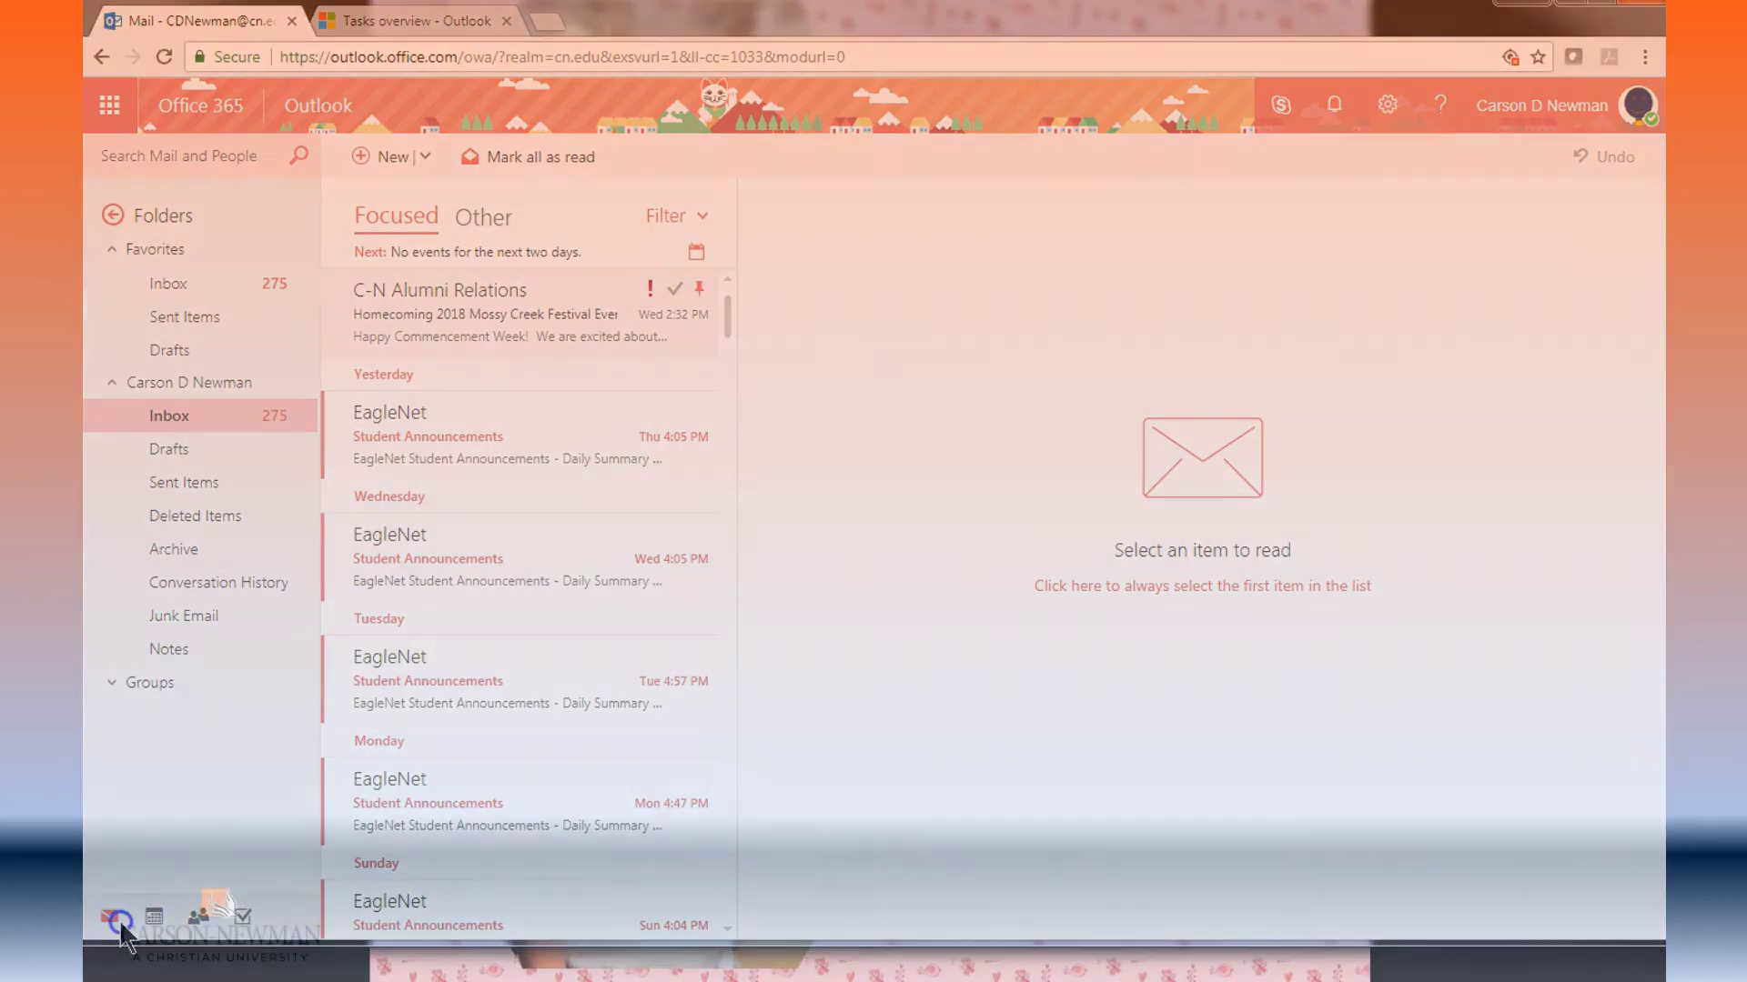